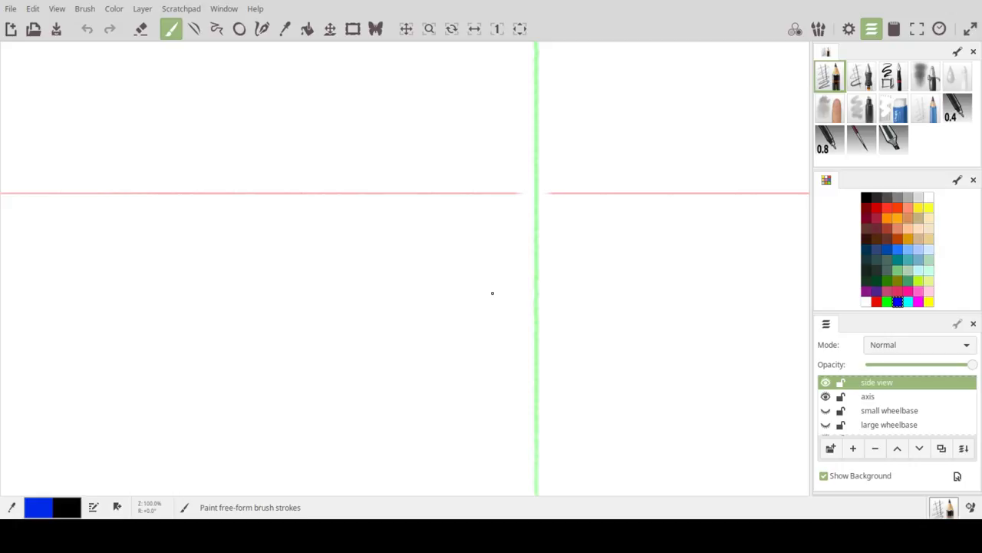
Step: Draw black circles over the front and rear wheel guides on the side view layer
mouse_move(456, 346)
mouse_down()
mouse_move(482, 329)
mouse_move(475, 321)
mouse_up()
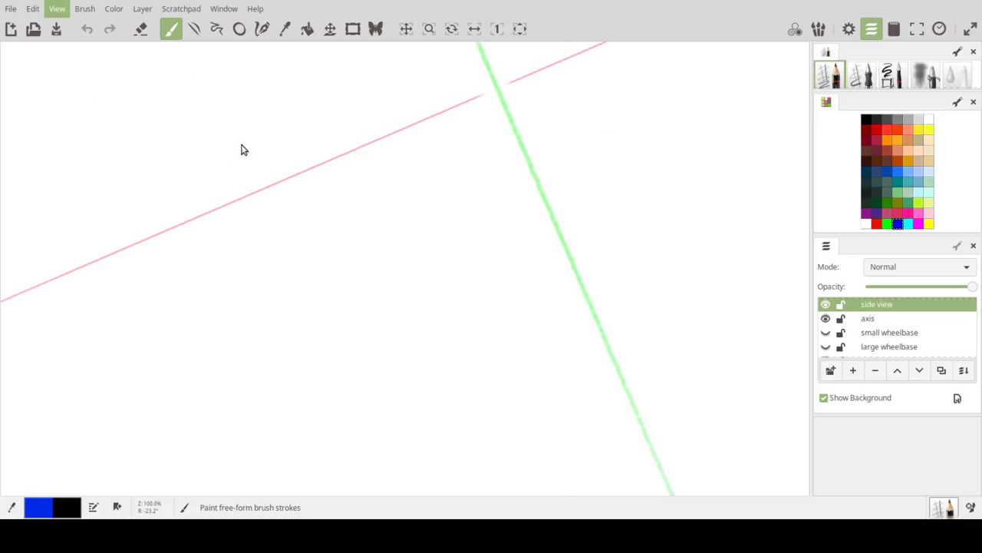
drag(444, 298, 460, 261)
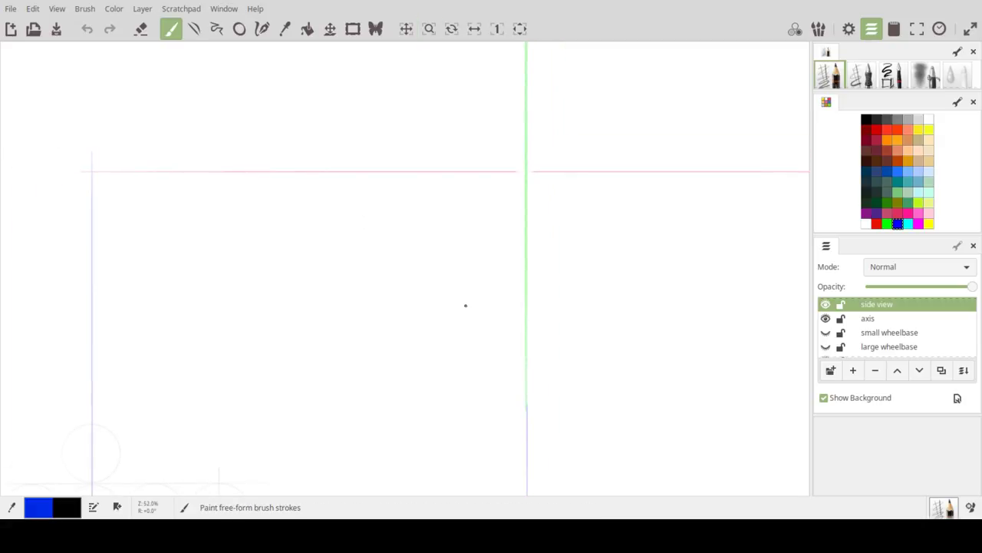
mouse_move(441, 338)
mouse_down()
mouse_move(548, 222)
mouse_move(527, 243)
mouse_up()
drag(477, 314, 680, 215)
mouse_move(606, 254)
mouse_down()
mouse_move(549, 269)
mouse_move(559, 373)
mouse_move(555, 332)
mouse_move(609, 309)
mouse_move(714, 296)
mouse_move(628, 284)
mouse_move(633, 301)
mouse_move(632, 281)
mouse_move(649, 322)
mouse_up()
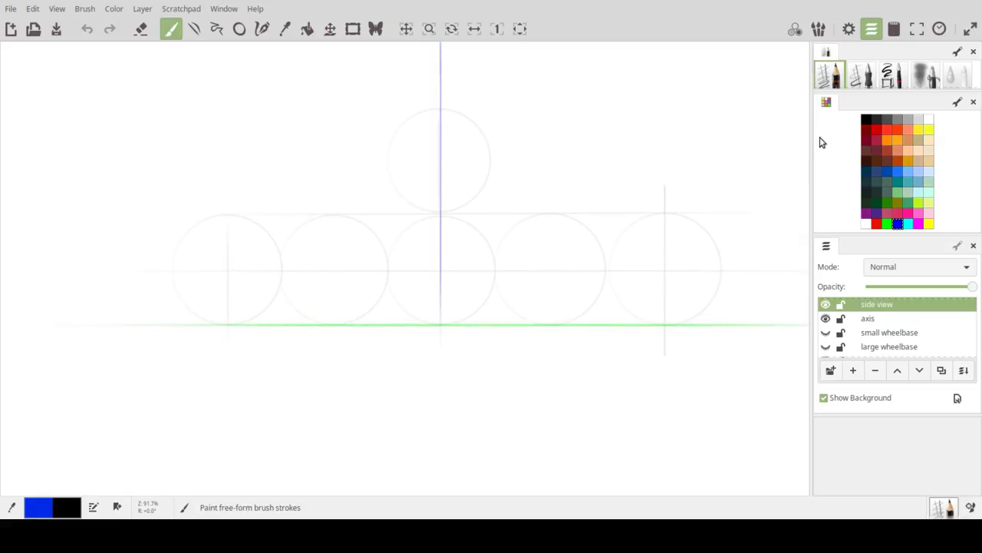
click(877, 121)
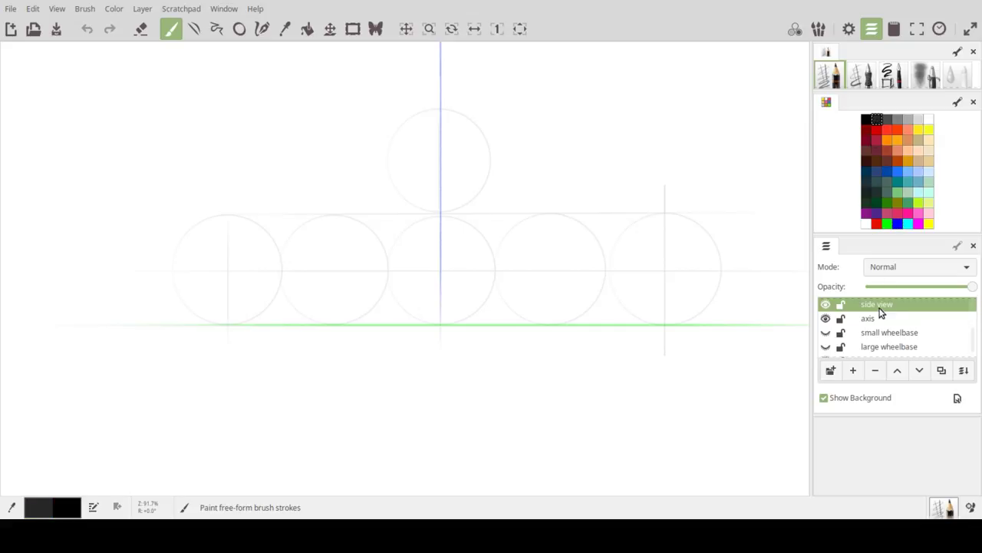
click(867, 120)
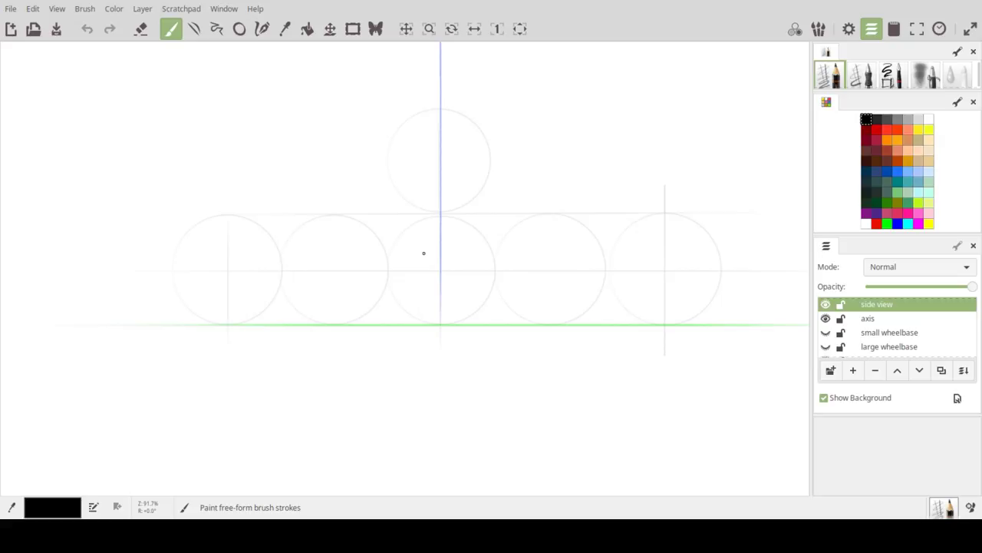
key(e)
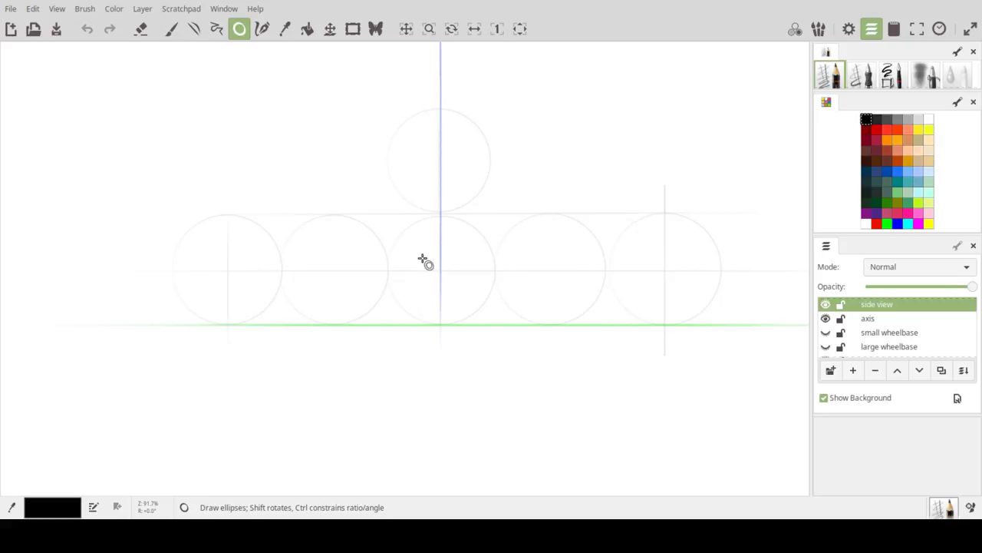
drag(227, 268, 281, 215)
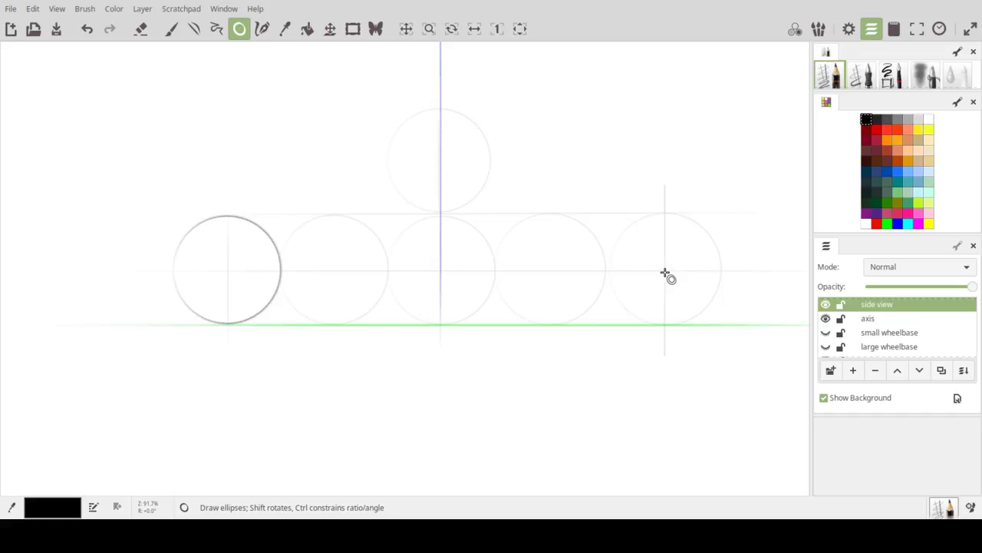
drag(664, 271, 722, 216)
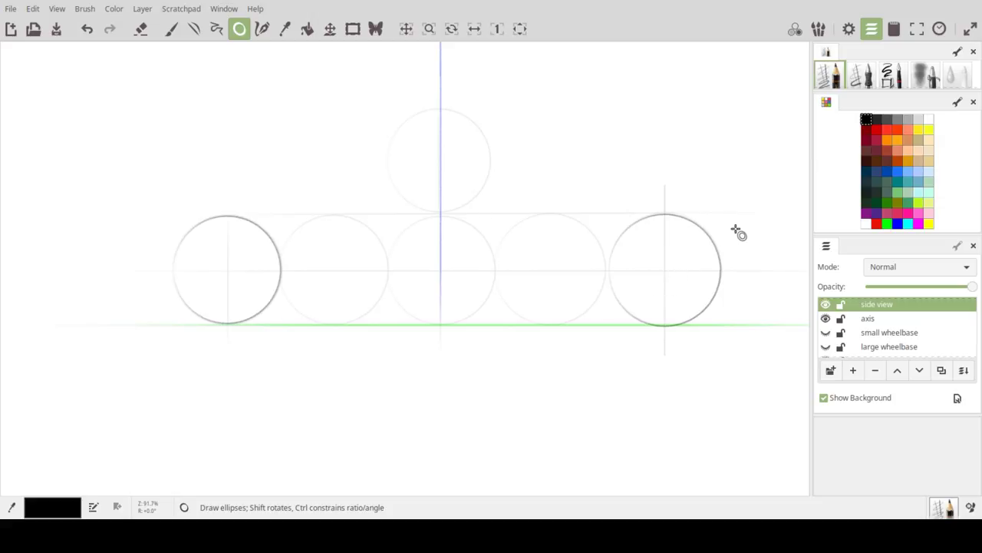
Step: Draw a black rocker line just above the ground and a gray body line through the upper wheels, both spanning the car's length
key(l)
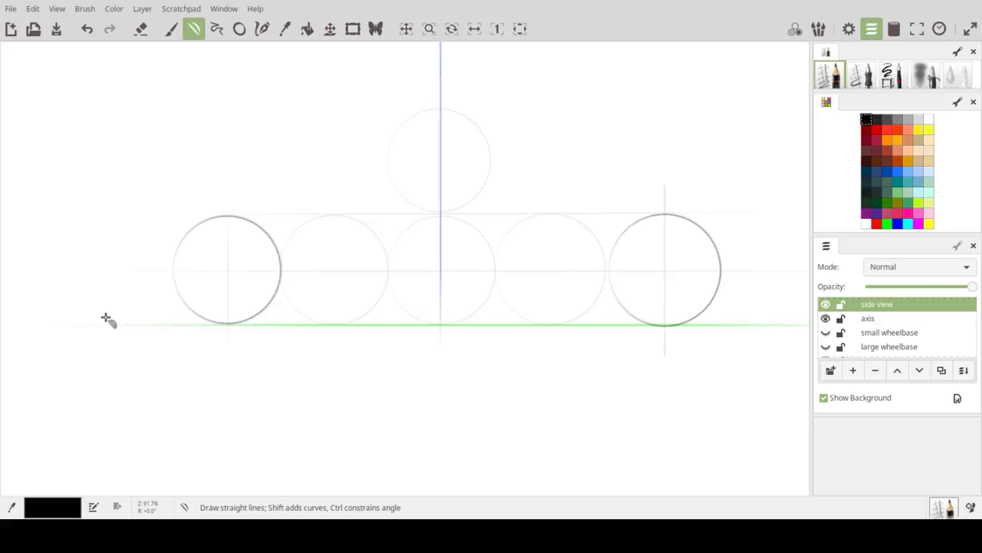
mouse_move(78, 314)
mouse_down()
mouse_move(274, 298)
mouse_move(792, 304)
mouse_move(791, 313)
mouse_up()
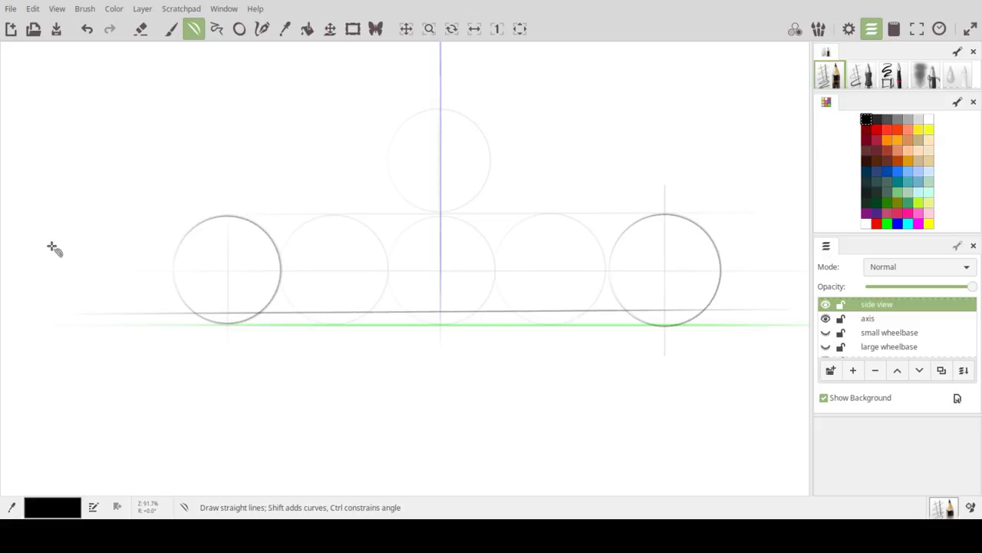
click(898, 121)
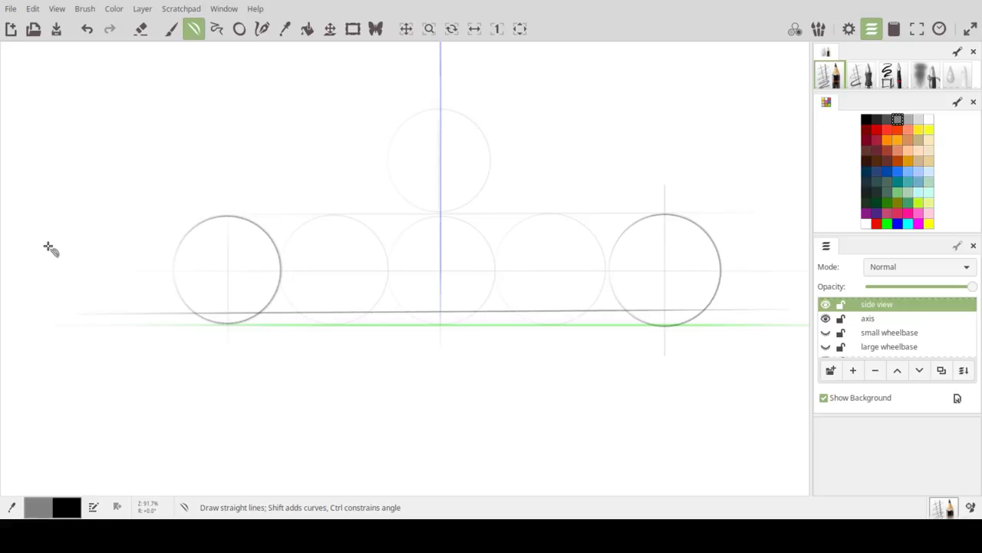
mouse_move(48, 247)
mouse_down()
mouse_move(489, 215)
mouse_move(794, 223)
mouse_up()
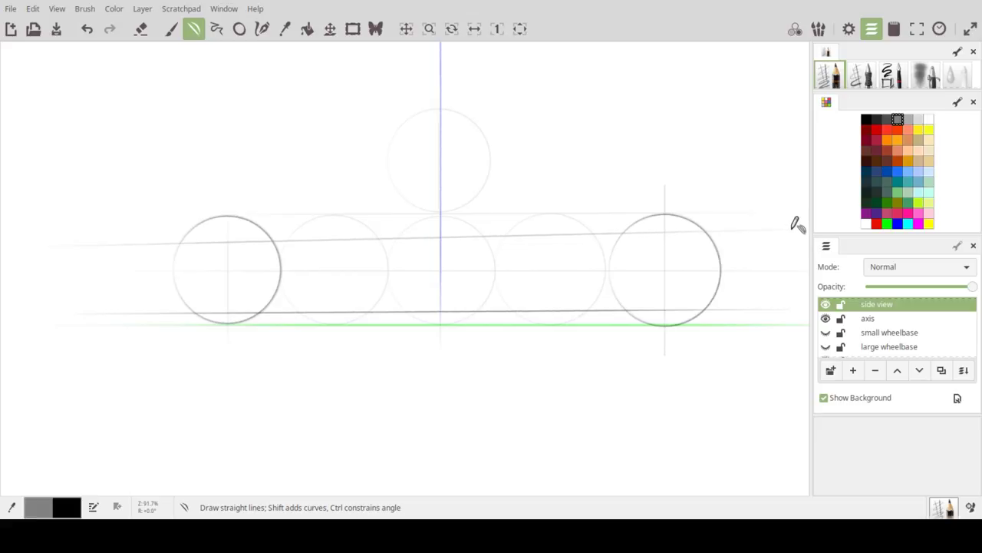
drag(800, 223, 808, 228)
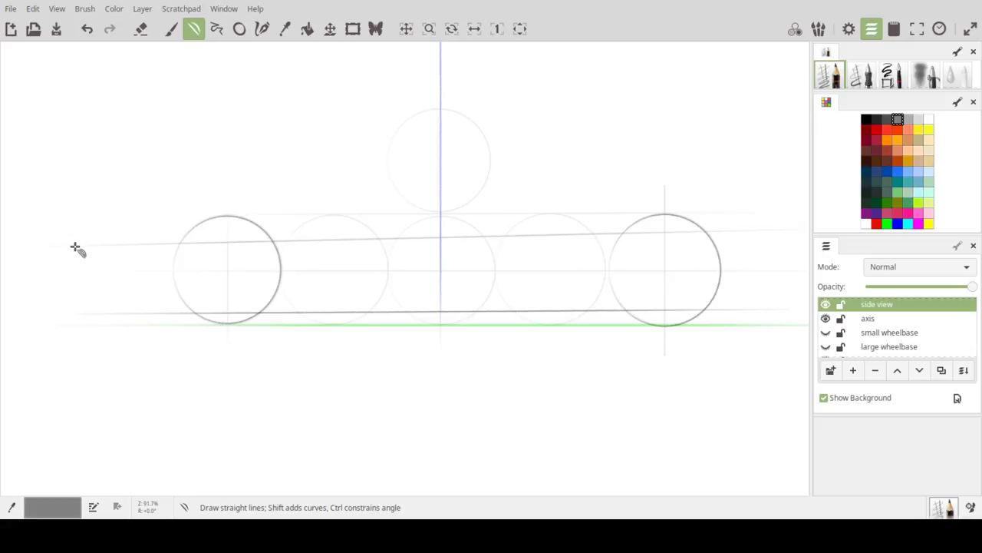
mouse_move(72, 247)
mouse_down()
mouse_move(108, 291)
mouse_move(100, 312)
mouse_up()
key(ctrl+z)
mouse_move(87, 267)
mouse_down()
mouse_move(83, 276)
mouse_move(80, 266)
mouse_up()
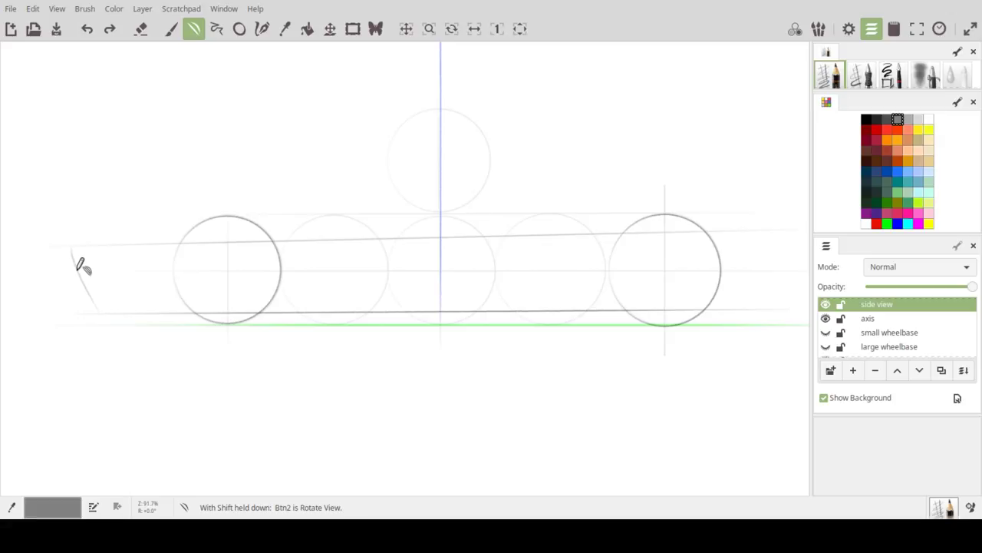
mouse_move(85, 267)
mouse_down()
mouse_move(90, 294)
mouse_move(100, 285)
mouse_move(92, 292)
mouse_up()
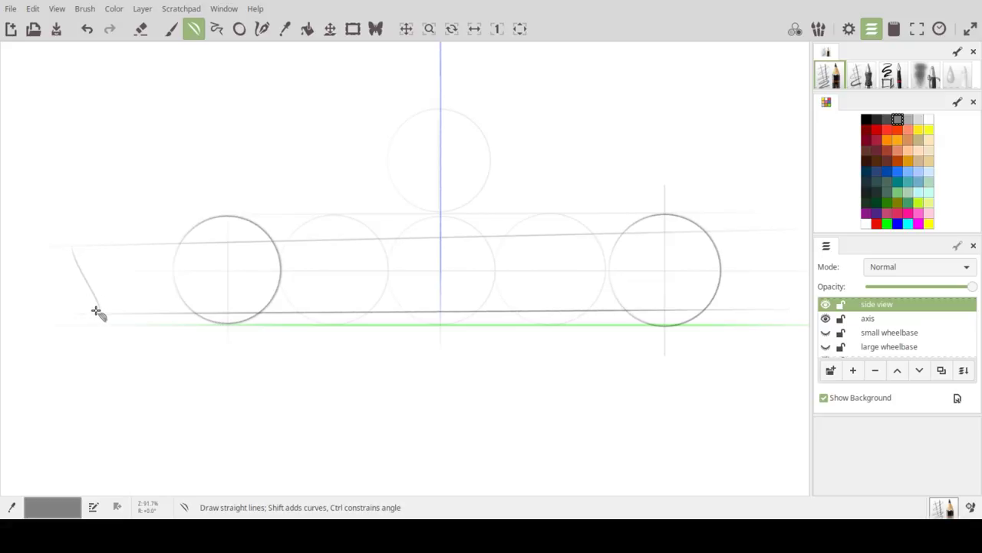
key(ctrl)
key(ctrl+z)
Step: Draw the slanted nose line between the two body lines and the windshield and roof curve crossing the upper circle
drag(75, 249, 101, 311)
drag(278, 206, 371, 169)
key(shift)
drag(421, 151, 478, 147)
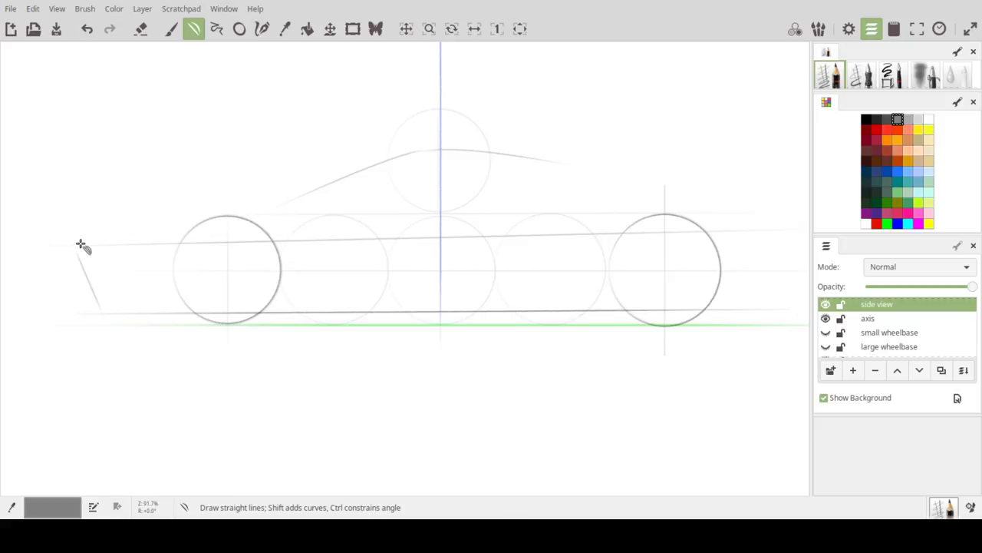
drag(77, 247, 126, 218)
mouse_move(128, 218)
mouse_down()
mouse_move(110, 230)
mouse_move(125, 239)
mouse_move(139, 212)
mouse_move(279, 199)
mouse_move(337, 202)
mouse_move(342, 211)
mouse_up()
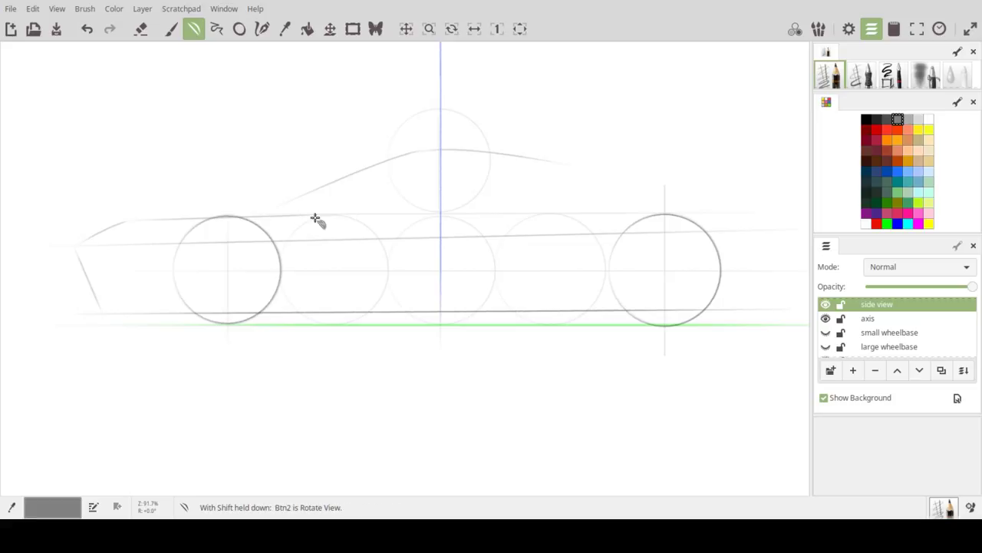
mouse_move(228, 211)
mouse_down()
mouse_move(228, 197)
mouse_move(203, 204)
mouse_move(242, 201)
mouse_up()
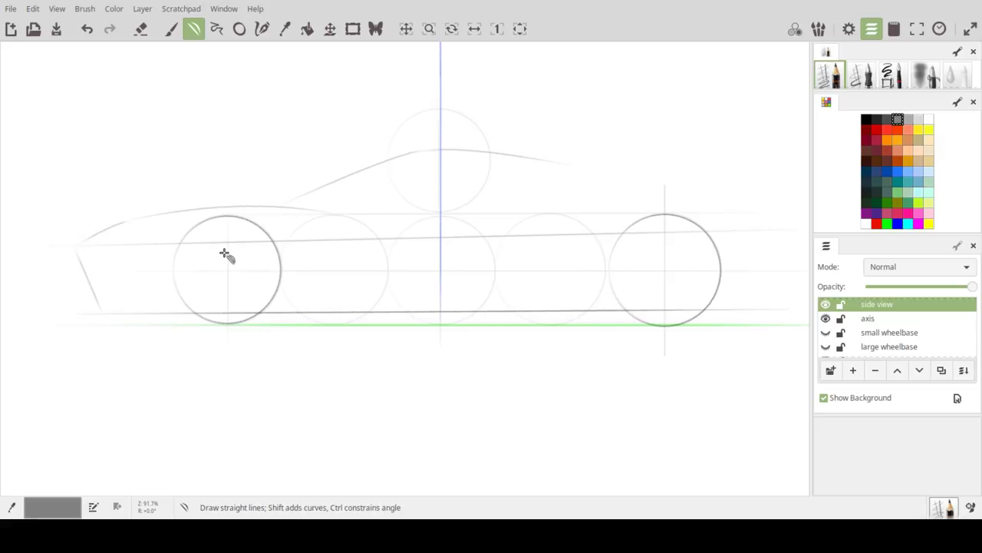
key(ctrl+z)
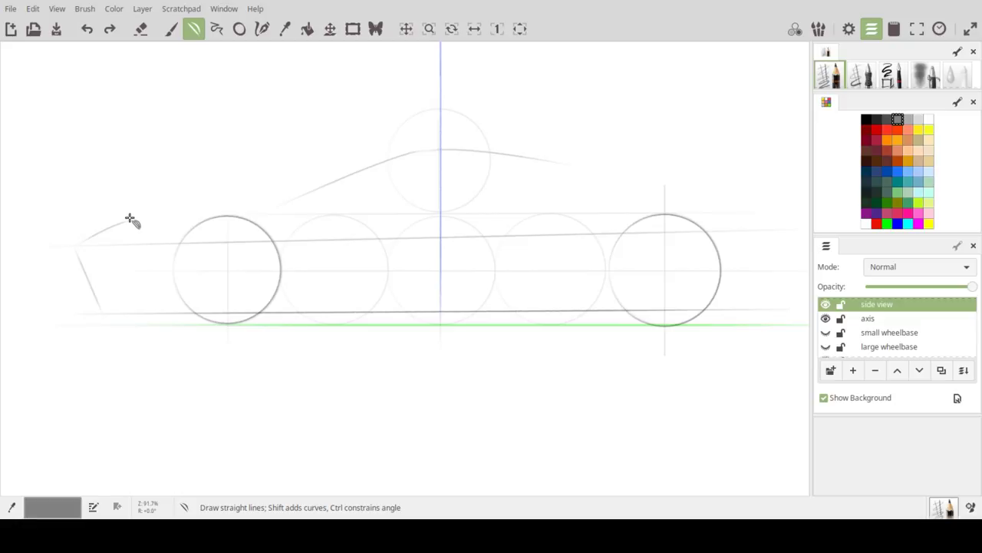
drag(125, 222, 281, 199)
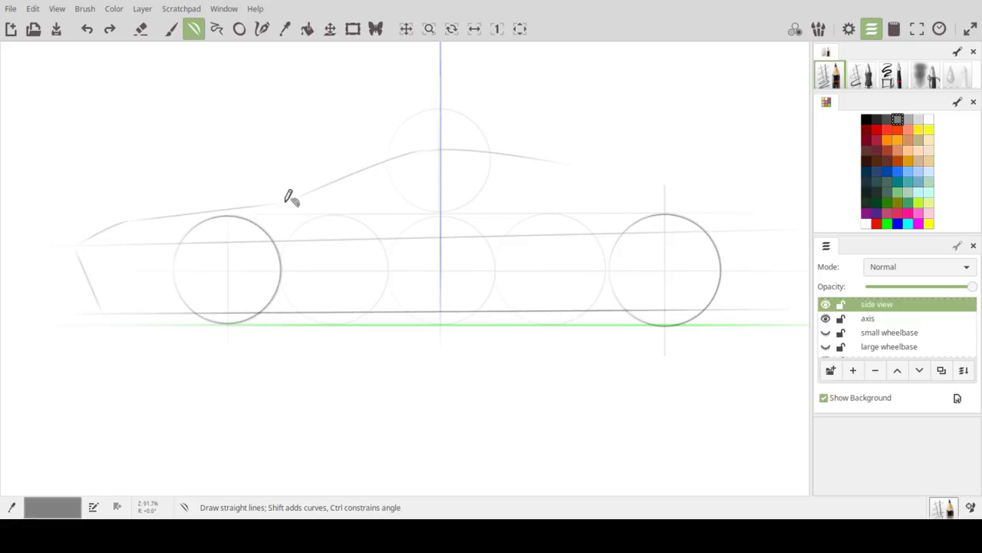
key(ctrl+z)
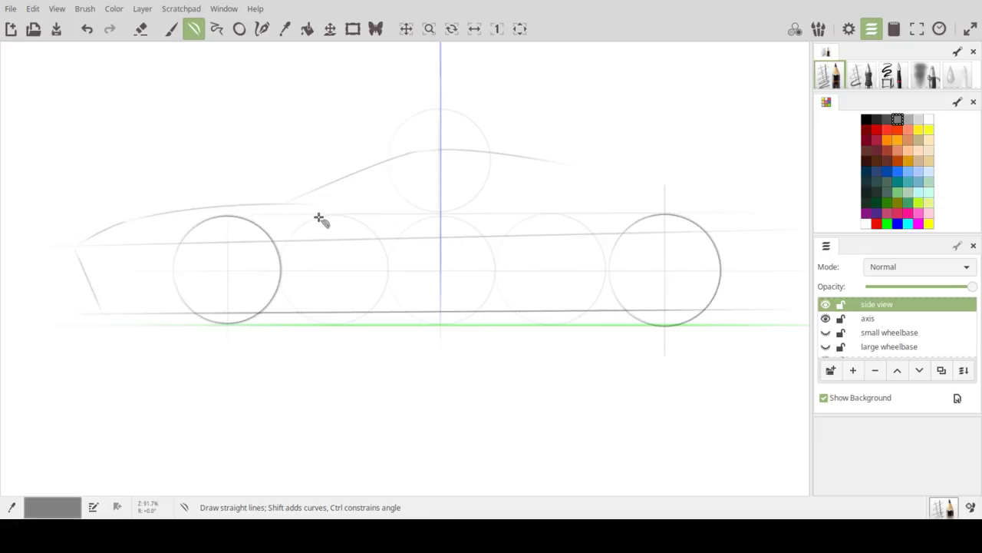
key(ctrl)
key(ctrl+z)
Step: Draw the curved hood line from the nose over the front wheel and a shallow beltline curve continuing toward the rear wheel
mouse_move(75, 245)
mouse_down()
mouse_move(116, 226)
mouse_move(278, 208)
mouse_move(164, 204)
mouse_move(202, 197)
mouse_move(195, 203)
mouse_up()
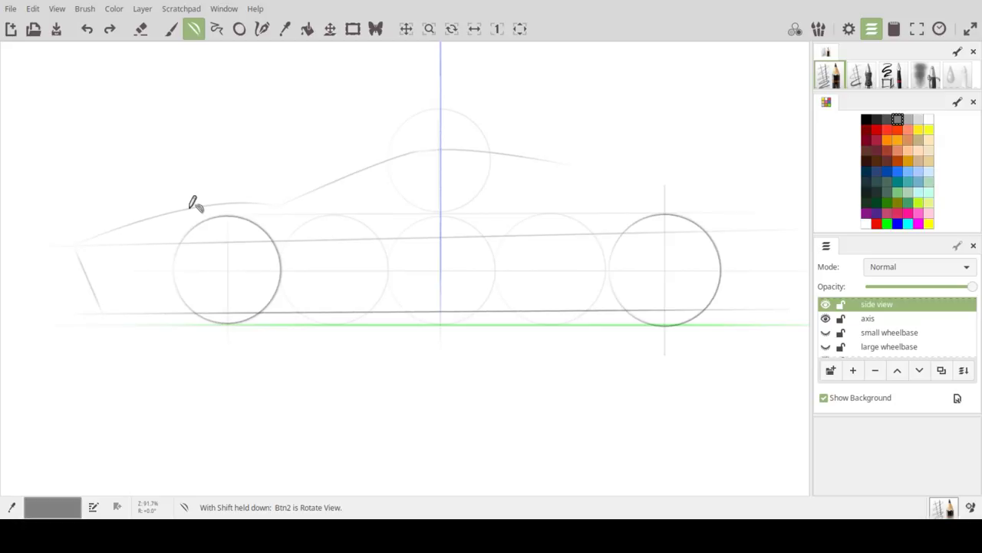
drag(195, 203, 197, 203)
drag(272, 205, 610, 211)
key(shift)
drag(345, 209, 402, 208)
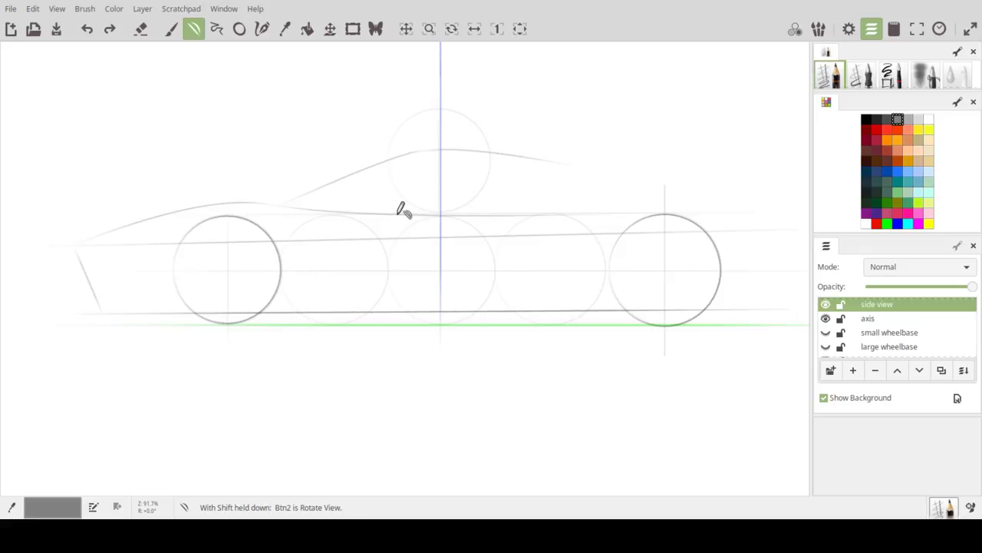
drag(401, 209, 400, 212)
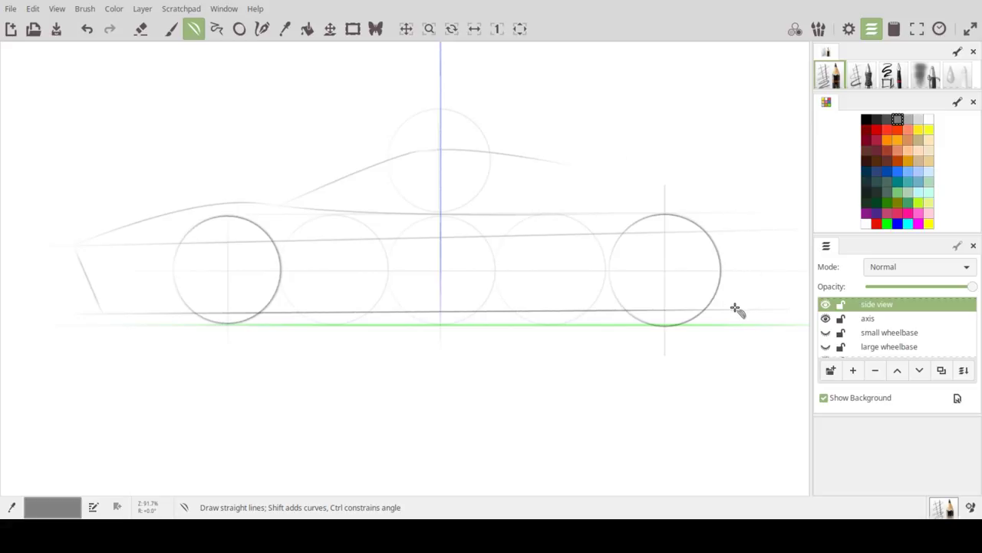
drag(736, 304, 764, 204)
key(shift)
drag(440, 149, 764, 208)
key(shift)
mouse_move(650, 186)
mouse_down()
mouse_move(638, 162)
mouse_move(561, 156)
mouse_move(691, 169)
mouse_move(588, 158)
mouse_up()
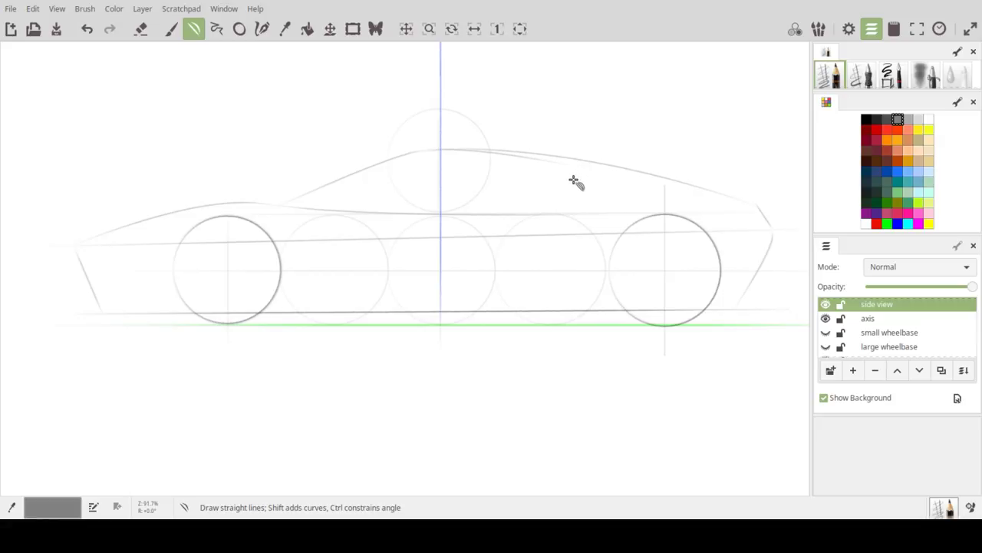
key(ctrl)
key(ctrl+z)
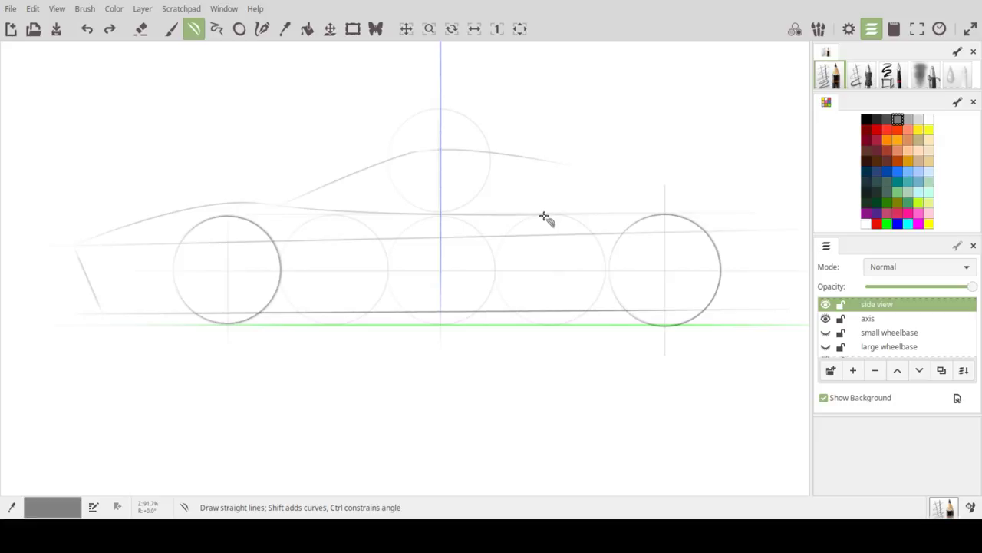
drag(556, 234, 636, 206)
key(shift)
mouse_move(735, 220)
mouse_down()
mouse_move(741, 208)
mouse_move(755, 238)
mouse_move(728, 307)
mouse_up()
key(ctrl+z)
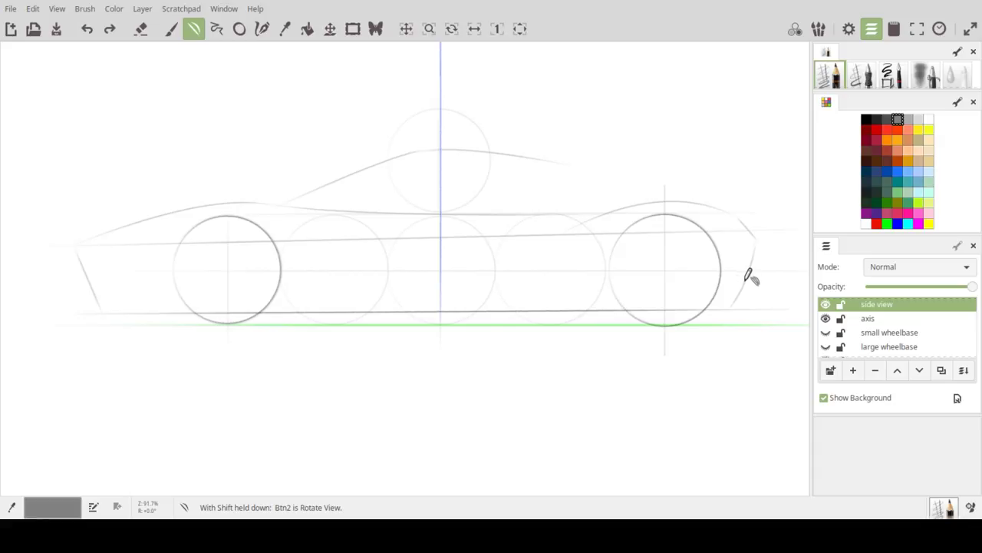
mouse_move(755, 244)
mouse_down()
mouse_move(752, 264)
mouse_move(745, 256)
mouse_move(731, 278)
mouse_up()
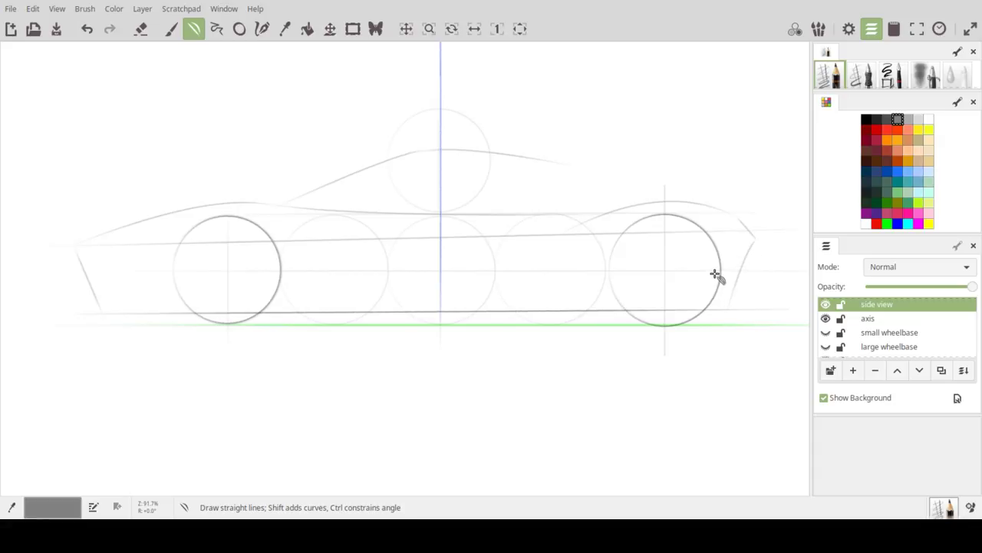
key(ctrl)
key(ctrl+z)
key(ctrl+z)
key(ctrl+z)
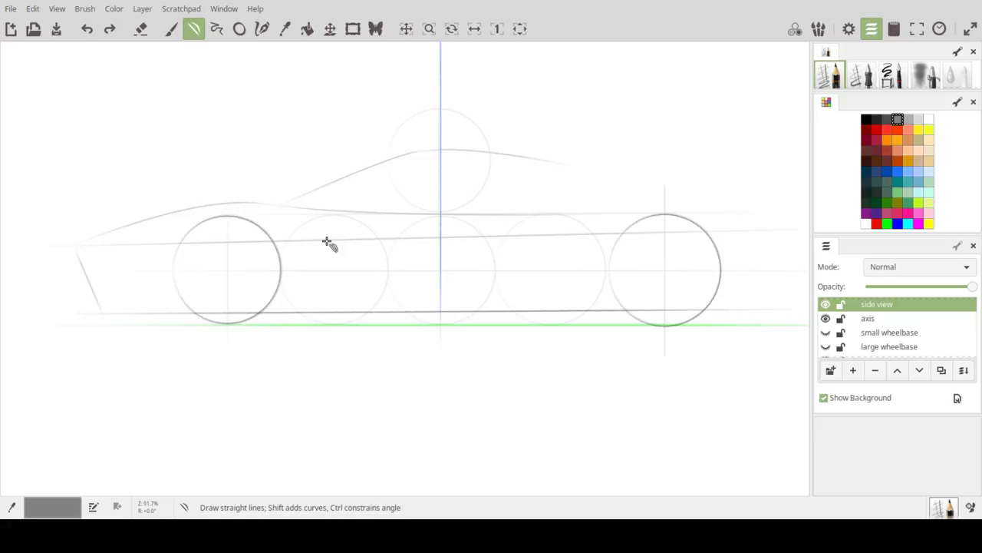
Step: Draw a short curve at the nose for the front intake and a rising shoulder line over the rear wheel
mouse_move(82, 263)
mouse_down()
mouse_move(149, 282)
mouse_move(128, 281)
mouse_move(120, 258)
mouse_move(107, 266)
mouse_up()
key(shift)
drag(403, 214, 640, 198)
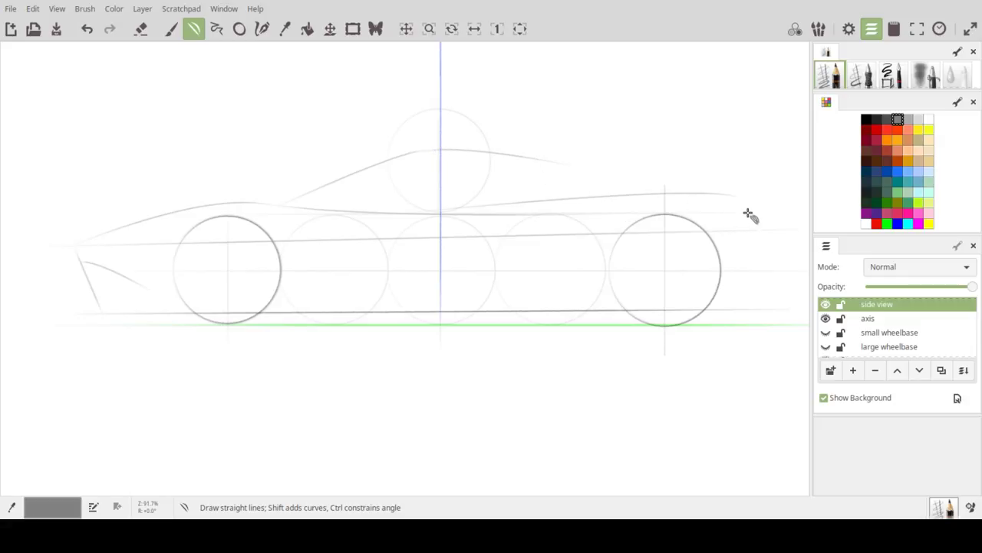
Step: Draw the tail outline behind the rear wheel and a long roofline curve running from the hood to the tail
key(ctrl+z)
mouse_move(760, 201)
mouse_down()
mouse_move(768, 235)
mouse_move(772, 222)
mouse_move(748, 284)
mouse_move(730, 299)
mouse_move(752, 263)
mouse_up()
mouse_move(260, 201)
mouse_down()
mouse_move(430, 156)
mouse_move(430, 164)
mouse_move(393, 159)
mouse_move(353, 187)
mouse_move(498, 155)
mouse_move(614, 158)
mouse_move(710, 176)
mouse_move(642, 180)
mouse_move(551, 163)
mouse_up()
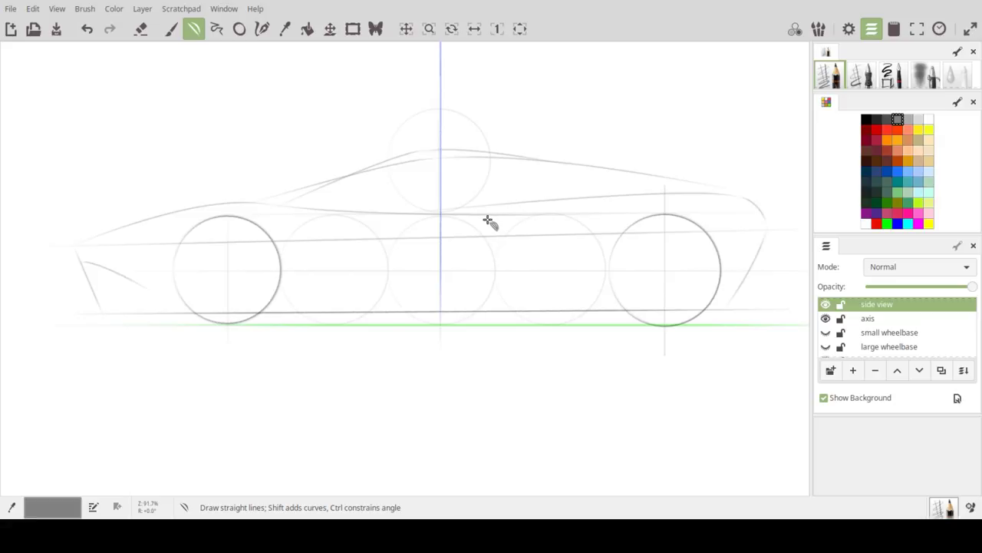
Step: Draw the side window outline beneath the roofline, ending in an angular rear corner that slants down to the shoulder line
drag(270, 203, 427, 163)
key(ctrl+z)
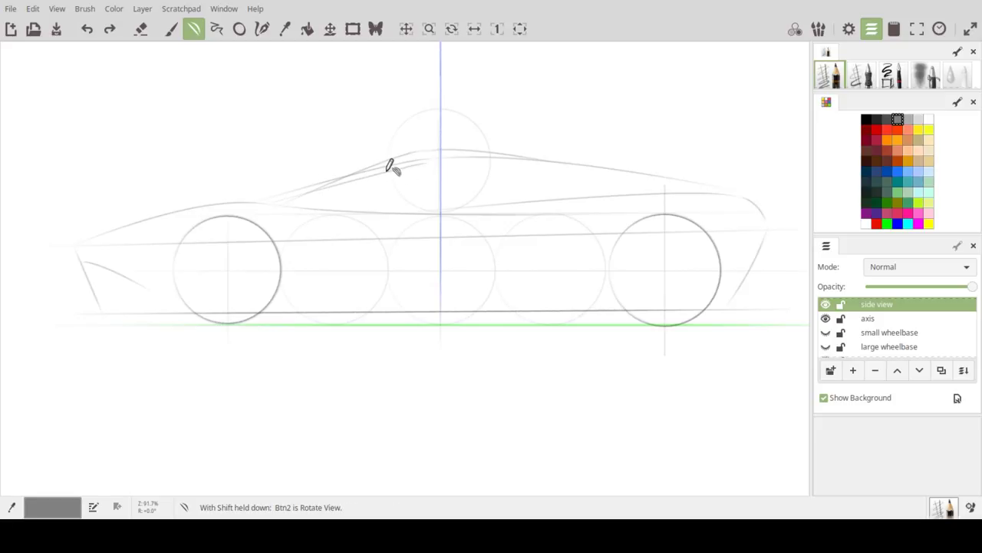
key(ctrl+shift+z)
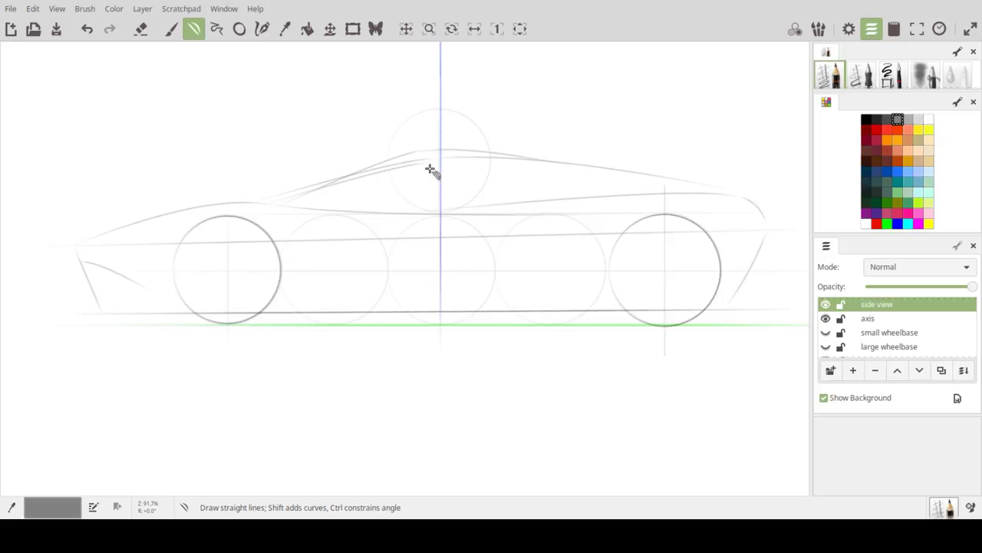
drag(424, 163, 530, 160)
key(ctrl+z)
key(ctrl+shift+z)
mouse_move(523, 165)
mouse_down()
mouse_move(529, 158)
mouse_move(548, 175)
mouse_up()
drag(548, 178, 526, 198)
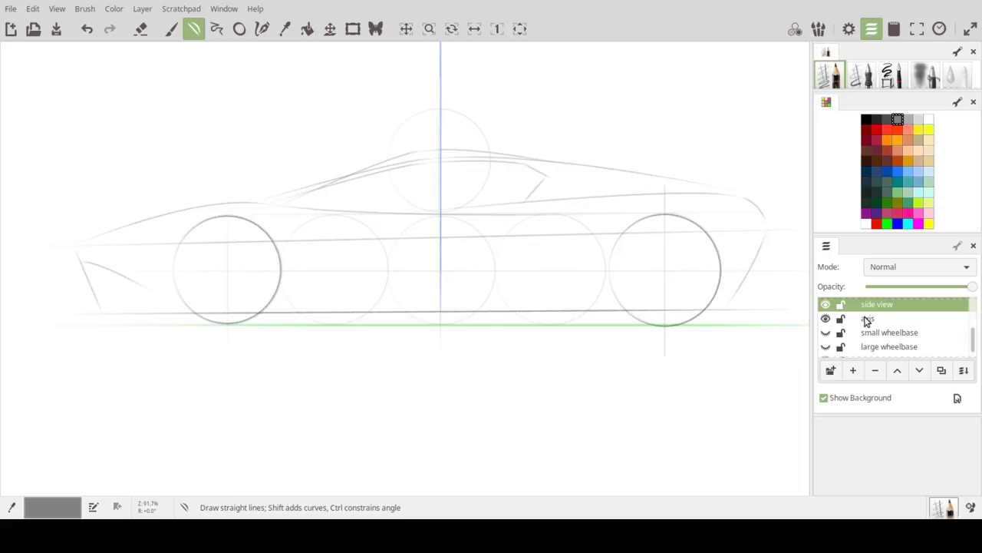
Step: Add a new layer above the side view layer
click(854, 372)
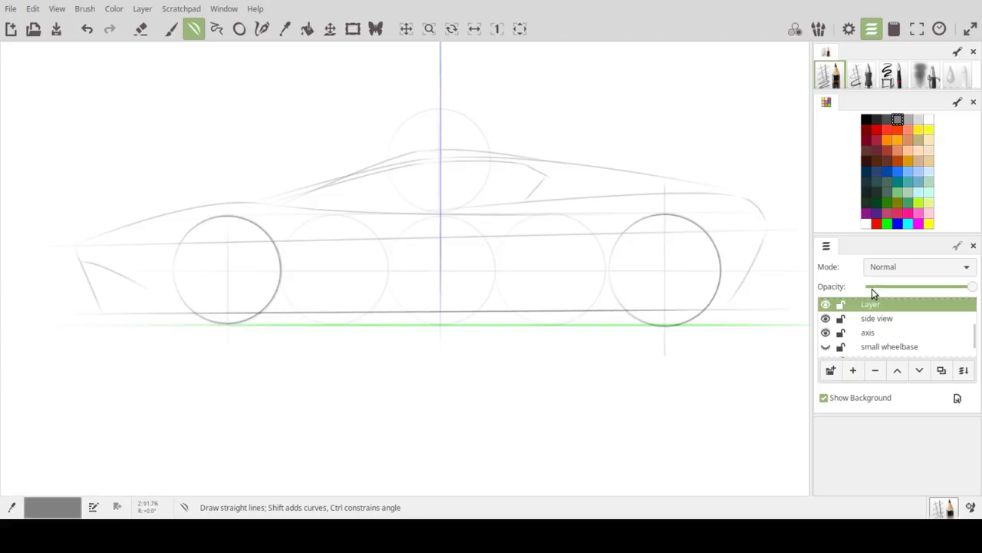
Step: Trace the hood curve from nose to windshield base and the full roofline down to the tail in black with the ink pen brush
click(866, 121)
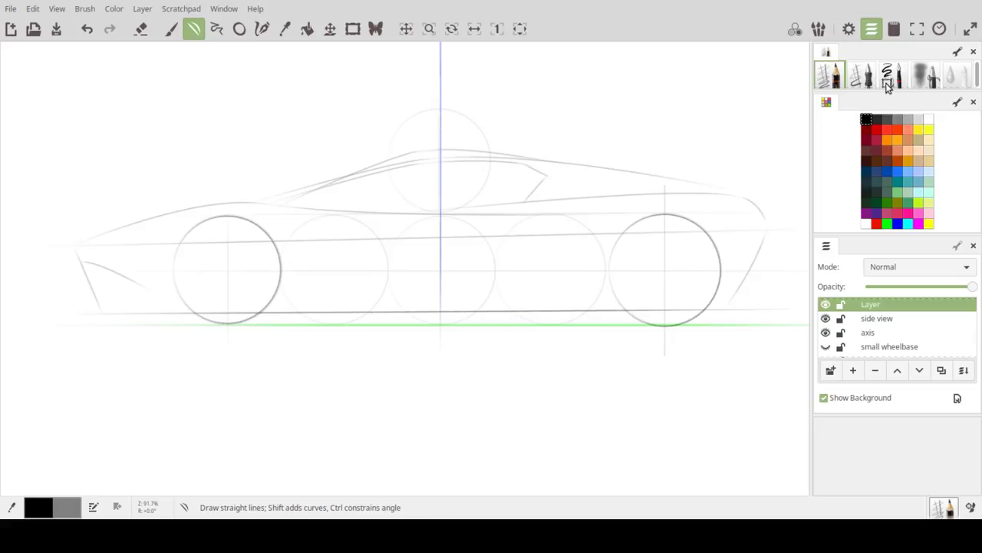
click(865, 83)
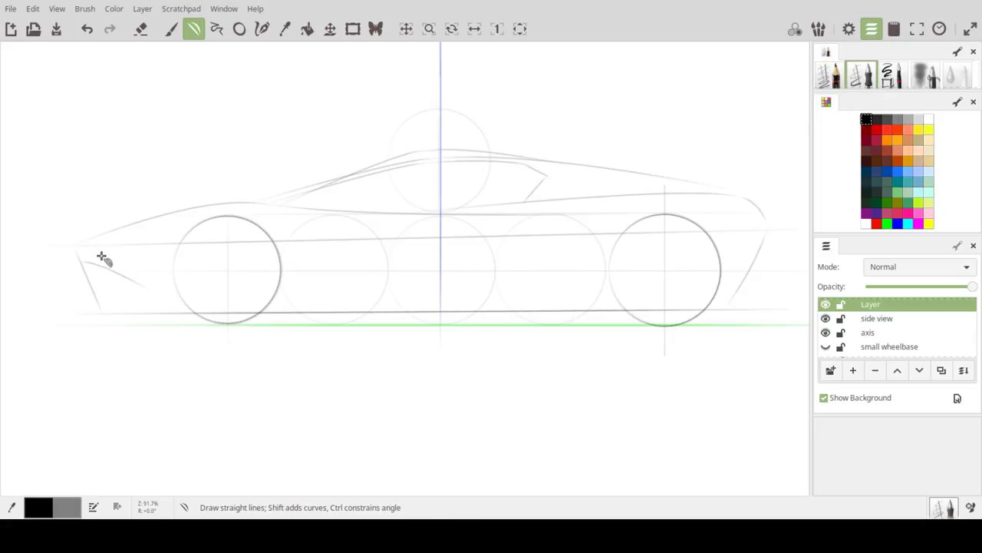
mouse_move(75, 246)
mouse_down()
mouse_move(92, 228)
mouse_move(287, 199)
mouse_move(272, 216)
mouse_up()
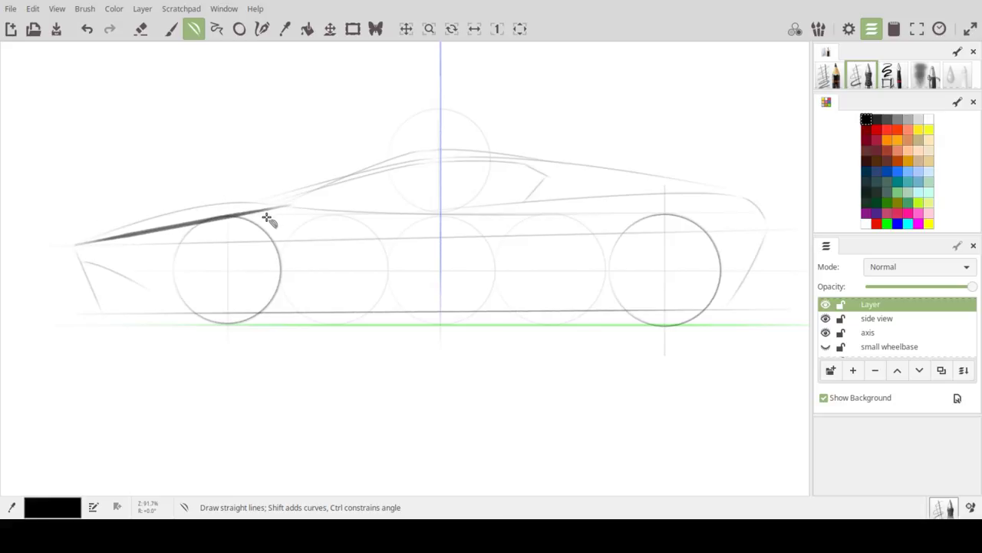
key(ctrl)
key(ctrl+z)
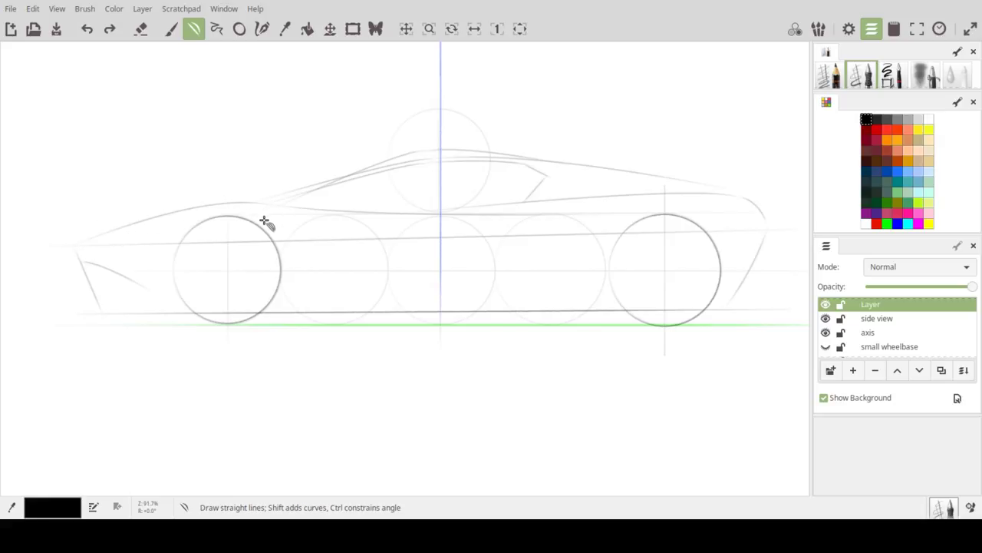
mouse_move(77, 242)
mouse_down()
mouse_move(151, 220)
mouse_move(283, 206)
mouse_move(191, 202)
mouse_move(180, 213)
mouse_up()
key(shift)
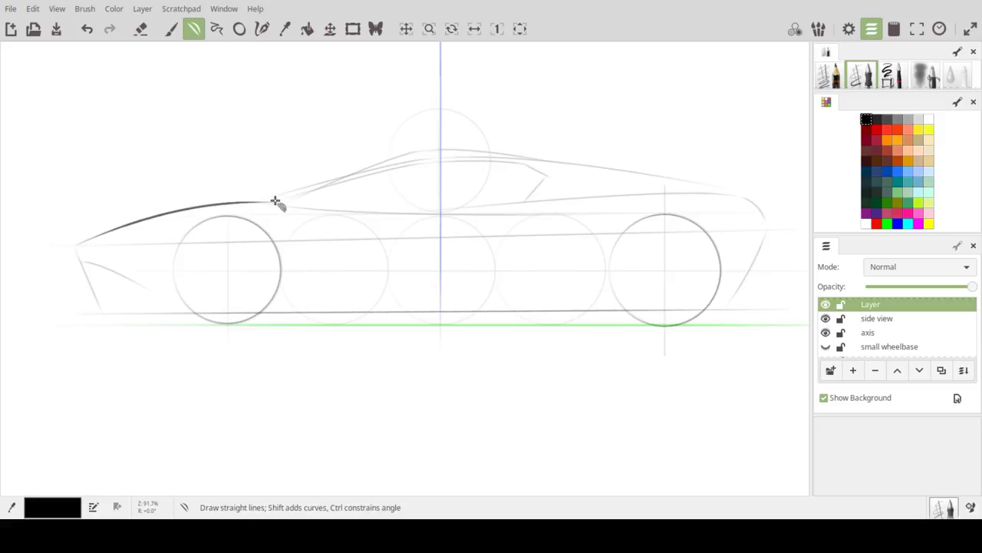
drag(275, 198, 577, 159)
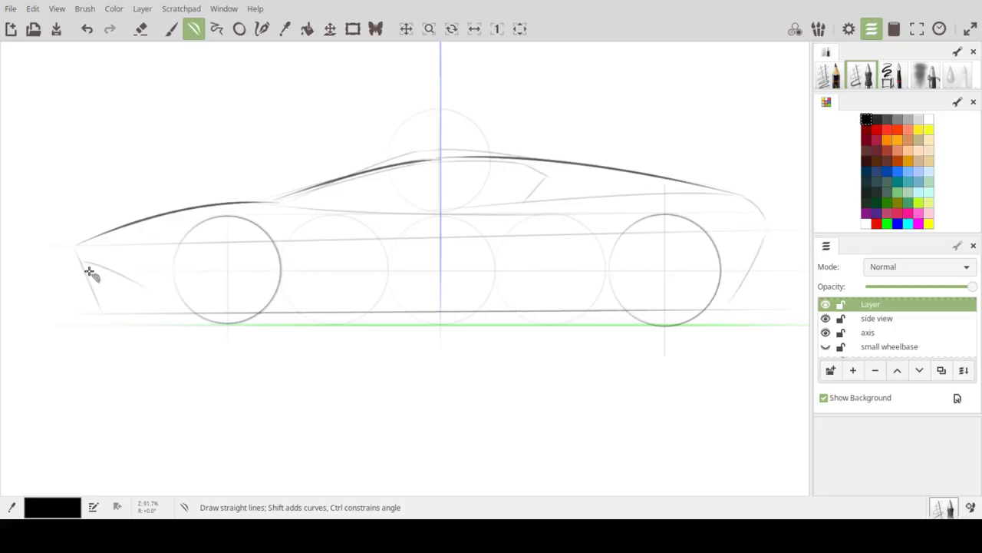
Step: Trace the front intake with an arching curve from the nose down toward the front wheel and a slanted inner line
mouse_move(82, 264)
mouse_down()
mouse_move(158, 285)
mouse_move(173, 314)
mouse_up()
drag(129, 283, 132, 291)
drag(95, 266, 113, 310)
Step: Ink the sill line between the wheels and the angular tail outline behind the rear wheel
drag(279, 312, 622, 304)
drag(730, 307, 766, 232)
mouse_move(744, 197)
mouse_down()
mouse_move(763, 204)
mouse_move(772, 226)
mouse_move(765, 204)
mouse_move(751, 223)
mouse_up()
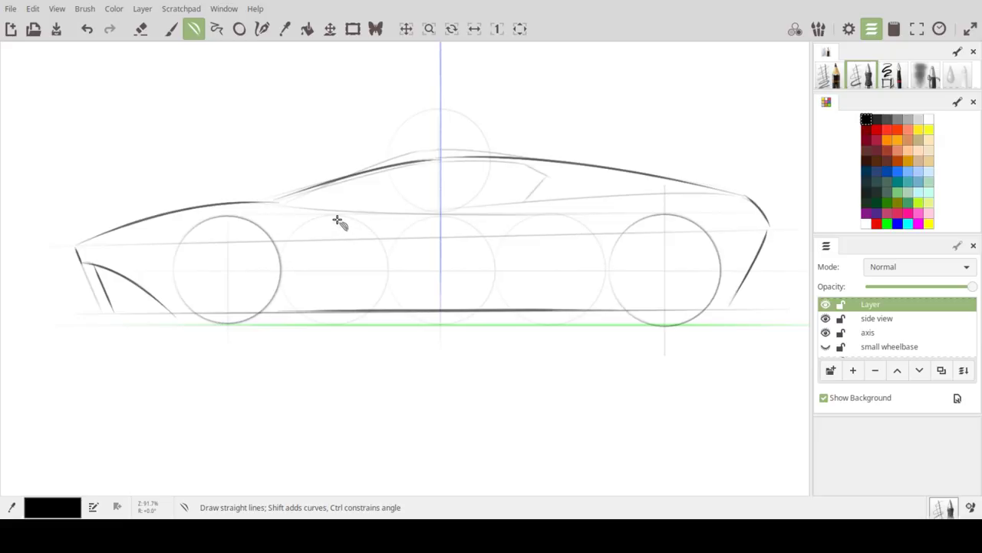
Step: Ink the rising shoulder curve over the rear wheel and the upper edge of the side window beneath the roofline
mouse_move(420, 215)
mouse_down()
mouse_move(683, 191)
mouse_move(760, 198)
mouse_up()
mouse_move(657, 203)
mouse_down()
mouse_move(642, 192)
mouse_move(589, 193)
mouse_up()
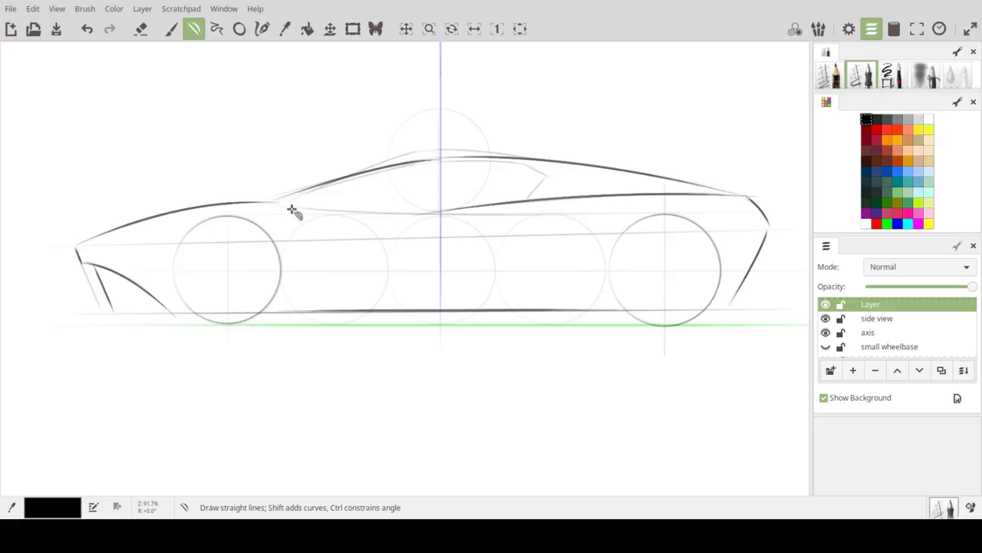
mouse_move(287, 204)
mouse_down()
mouse_move(377, 170)
mouse_move(435, 163)
mouse_move(381, 166)
mouse_move(369, 171)
mouse_move(526, 160)
mouse_move(474, 153)
mouse_up()
key(ctrl+z)
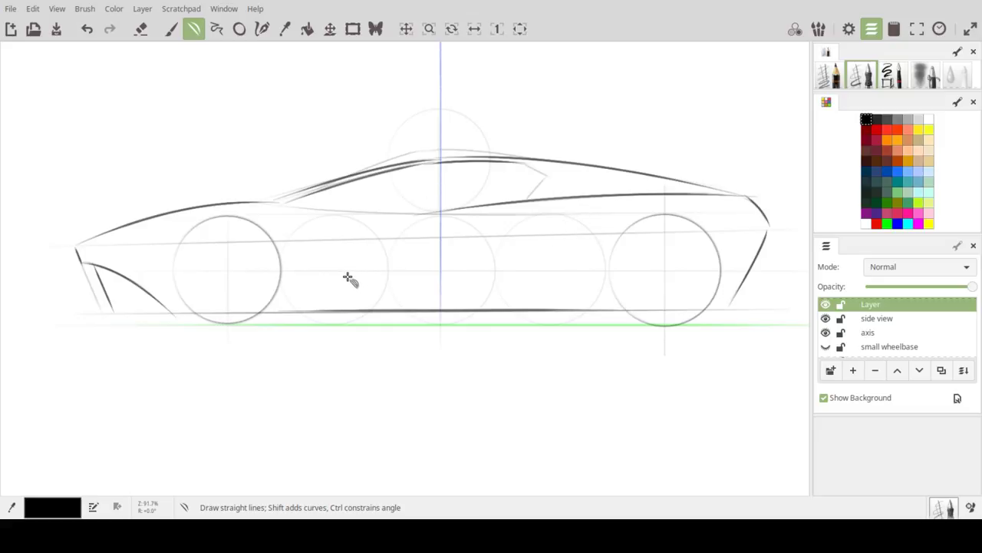
Step: Draw a thin front splitter below the intake and a slim, pointed headlight at the nose
mouse_move(95, 308)
mouse_down()
mouse_move(171, 305)
mouse_move(161, 318)
mouse_up()
mouse_move(93, 310)
mouse_down()
mouse_move(82, 314)
mouse_move(192, 306)
mouse_move(175, 310)
mouse_up()
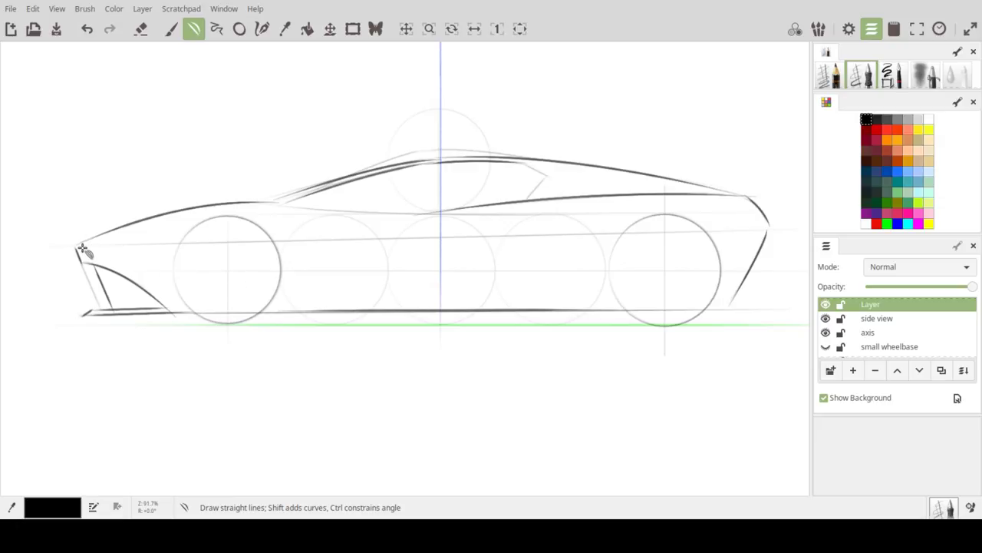
drag(78, 253, 158, 217)
drag(75, 250, 101, 246)
Step: Draw a curved beltline descending from the windshield base toward the rear wheel, and ink the side window's angular rear corner
drag(270, 200, 612, 222)
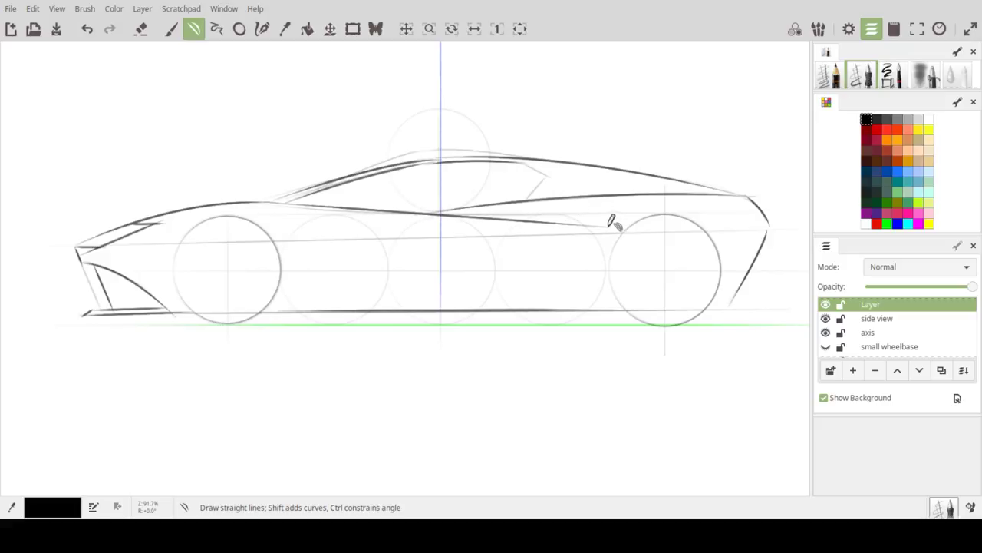
key(shift)
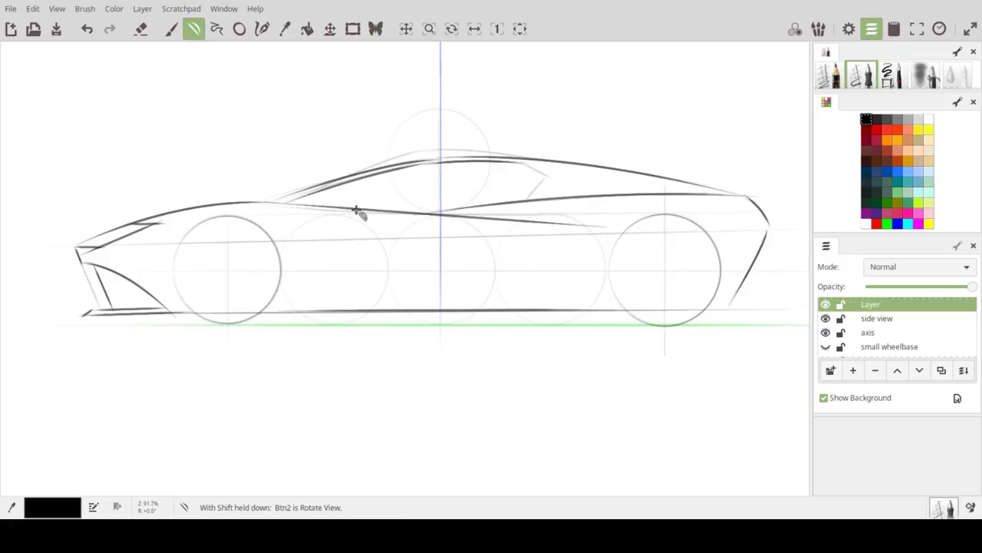
mouse_move(350, 210)
mouse_down()
mouse_move(345, 198)
mouse_move(376, 215)
mouse_up()
key(shift)
drag(499, 215, 461, 221)
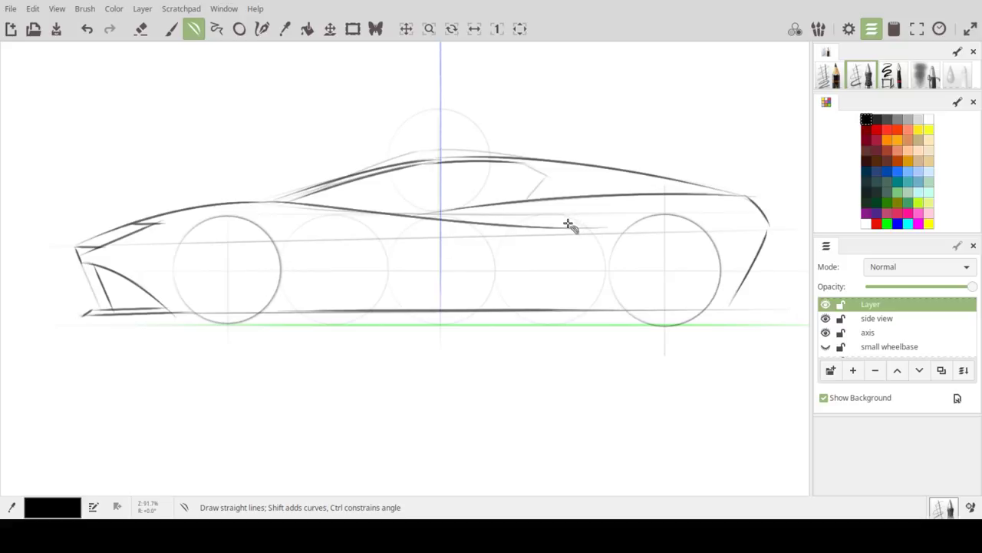
mouse_move(522, 165)
mouse_down()
mouse_move(526, 153)
mouse_move(560, 178)
mouse_move(529, 197)
mouse_up()
Step: Ink the front and rear wheels with ellipses over the wheel guide circles
key(o)
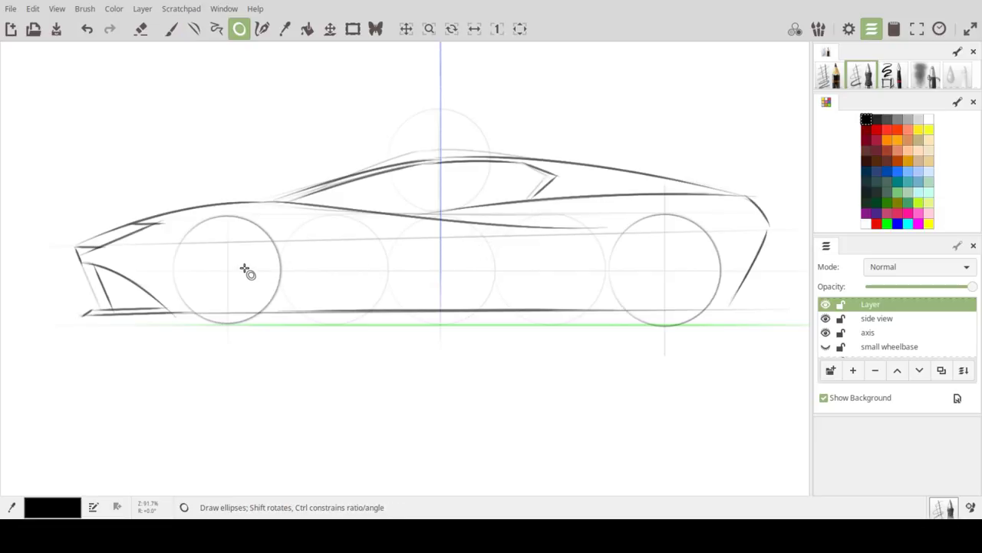
drag(230, 270, 291, 217)
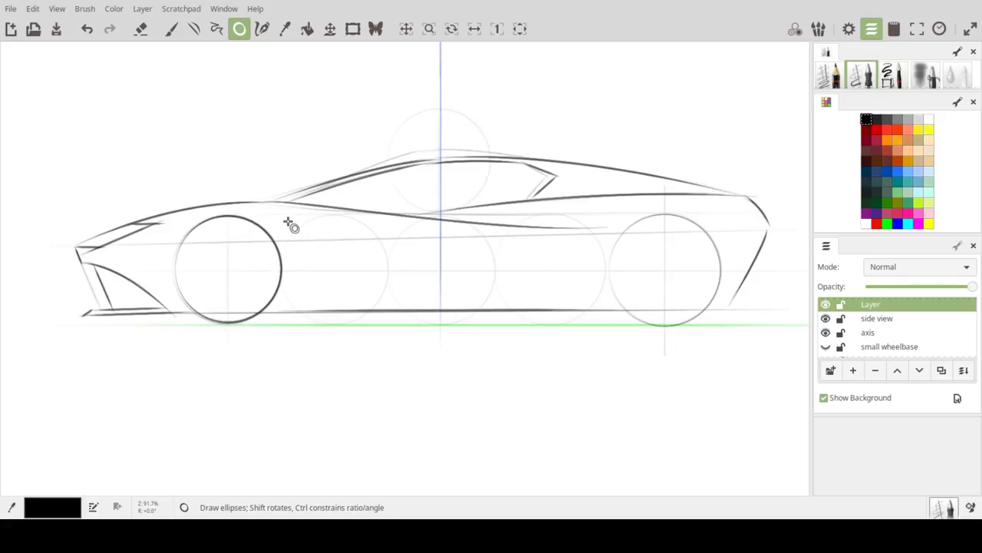
drag(664, 272, 725, 211)
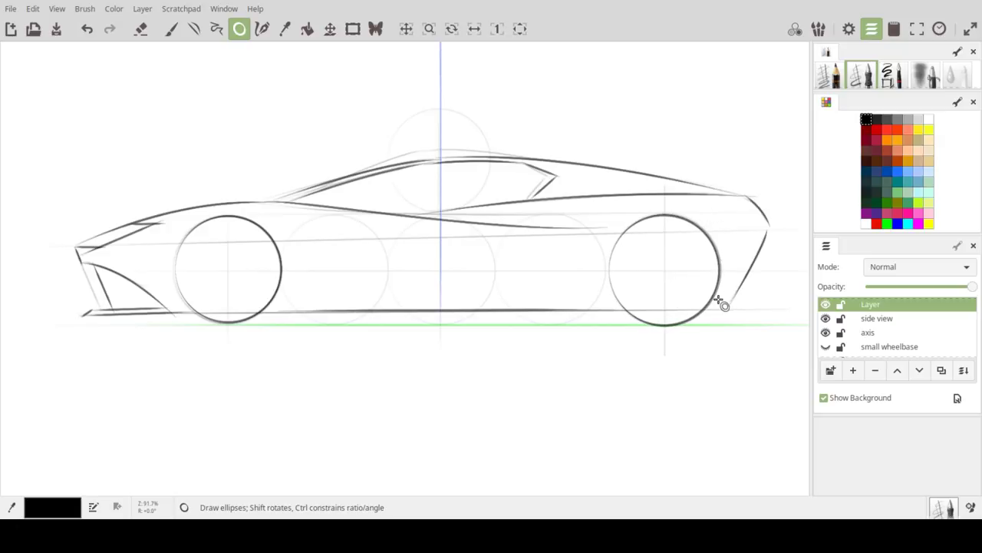
Step: Draw the lower rear bumper edge behind the rear wheel and two sweeping curves forming a side scoop between the wheels
key(l)
mouse_move(711, 311)
mouse_down()
mouse_move(735, 290)
mouse_move(728, 298)
mouse_up()
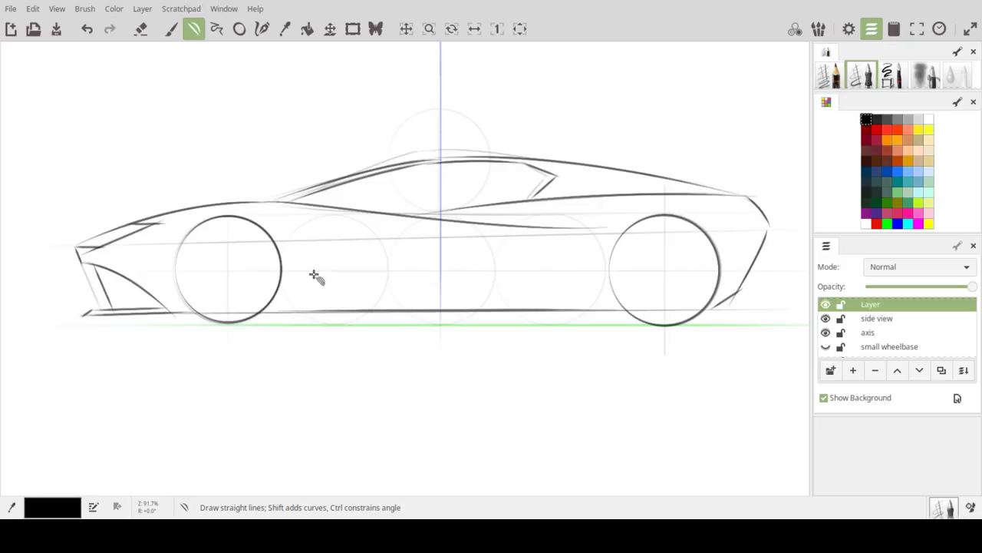
mouse_move(305, 292)
mouse_down()
mouse_move(314, 279)
mouse_move(601, 232)
mouse_move(500, 268)
mouse_move(422, 237)
mouse_move(485, 239)
mouse_move(410, 245)
mouse_up()
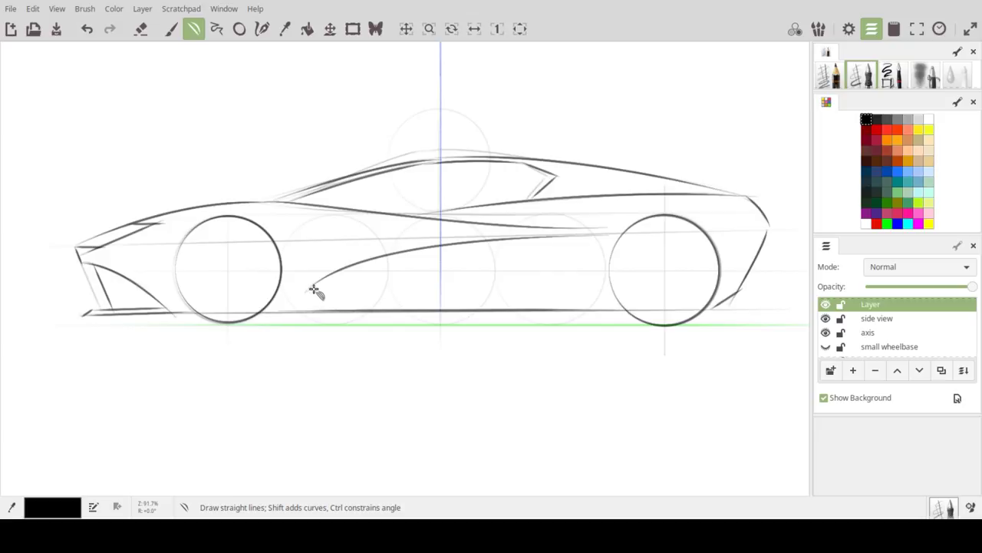
mouse_move(310, 289)
mouse_down()
mouse_move(594, 264)
mouse_move(603, 254)
mouse_move(589, 252)
mouse_up()
drag(477, 266, 526, 278)
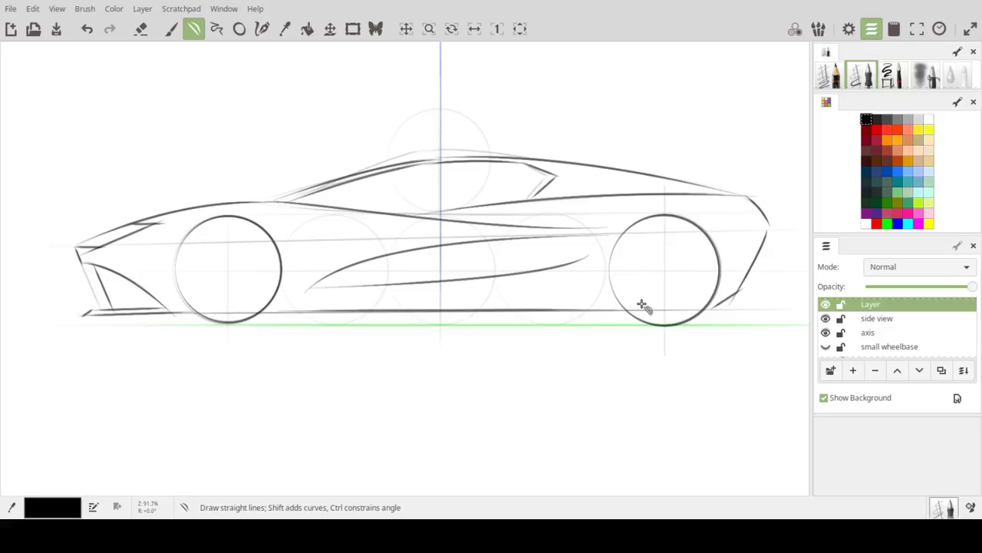
click(9, 10)
key(Escape)
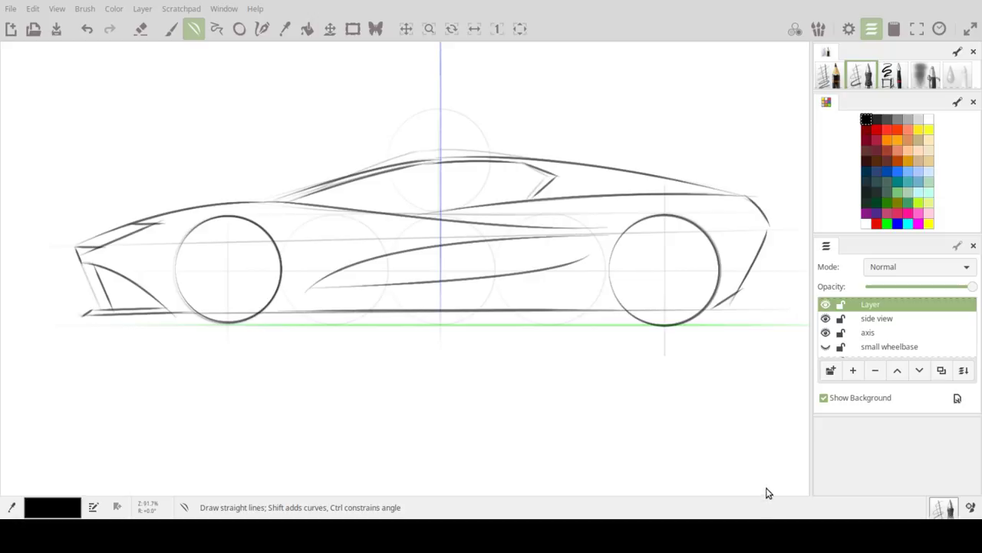
drag(525, 349, 642, 221)
drag(538, 341, 665, 185)
key(l)
drag(564, 334, 672, 218)
drag(584, 265, 829, 162)
drag(687, 251, 724, 219)
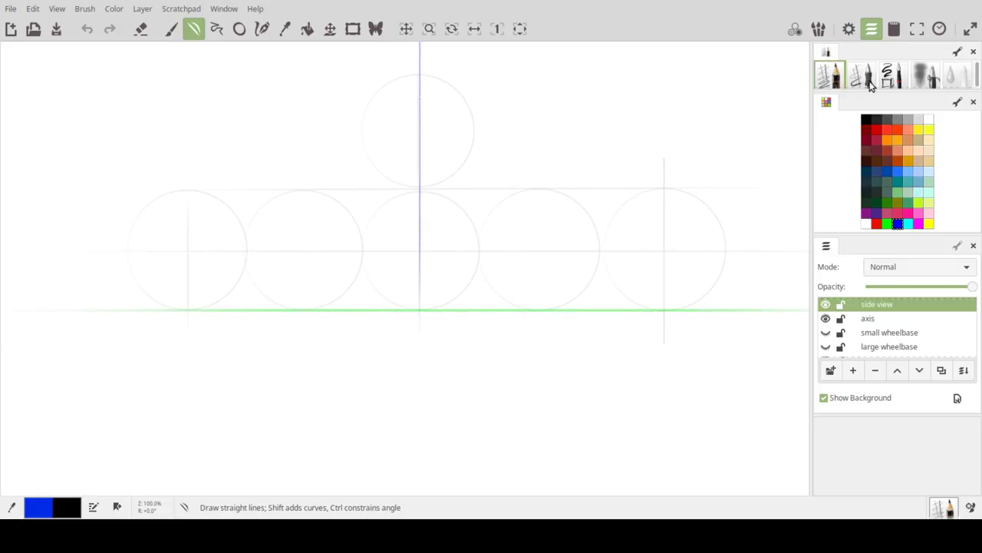
Step: Draw grey pencil ellipses over the outer two guide circles for the front and rear wheels
click(896, 121)
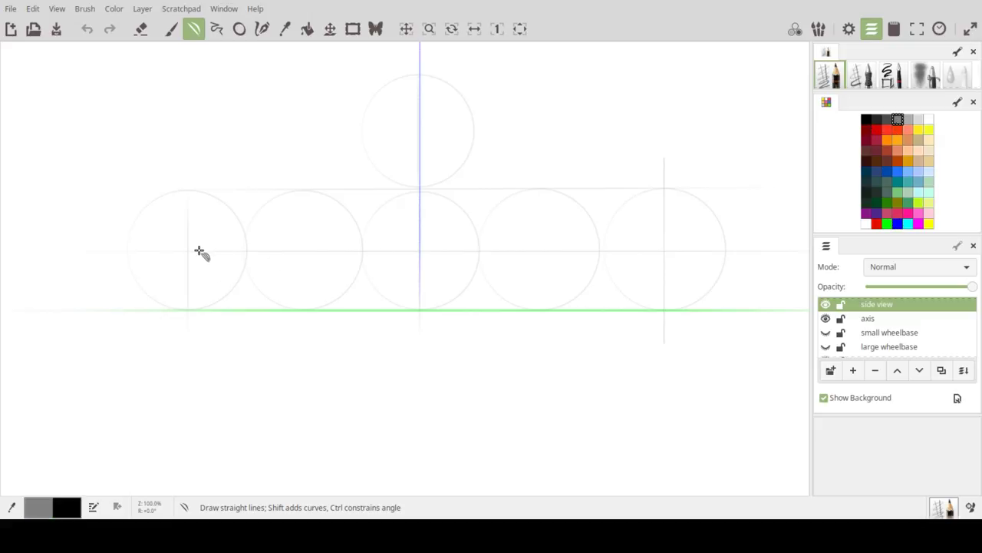
key(o)
drag(189, 250, 252, 197)
drag(665, 252, 734, 191)
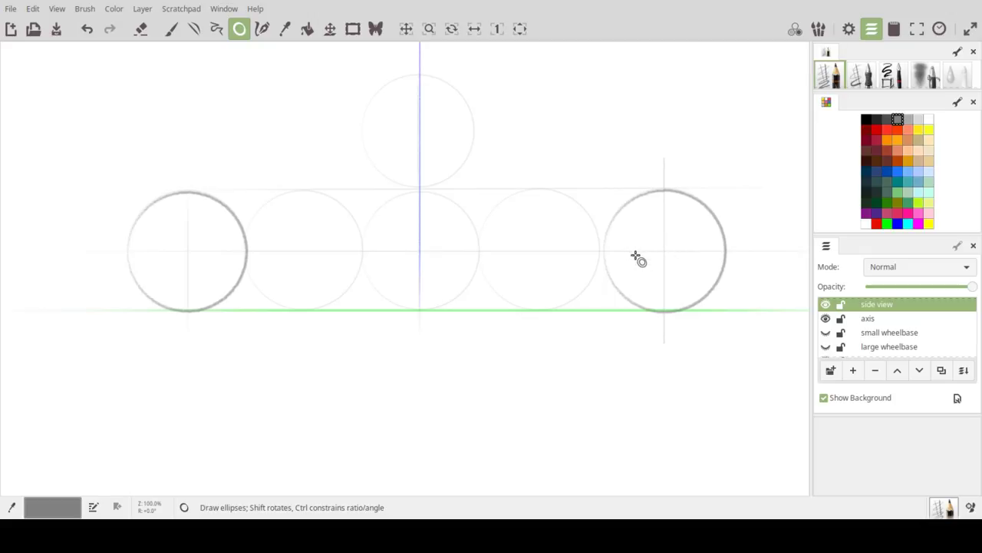
Step: Draw a slightly rising sill line between the wheels and an arched roofline through the upper guide circle in dark grey
key(v)
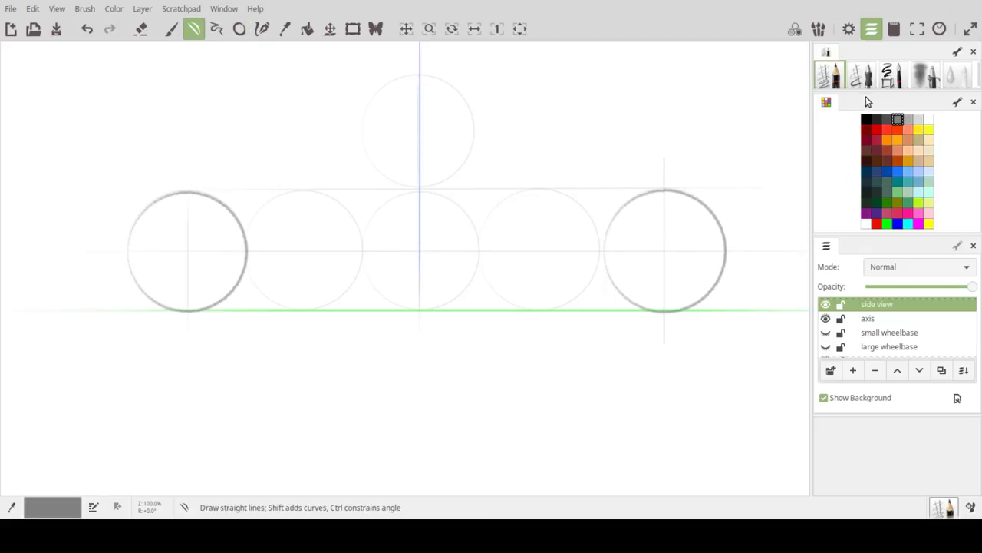
click(875, 122)
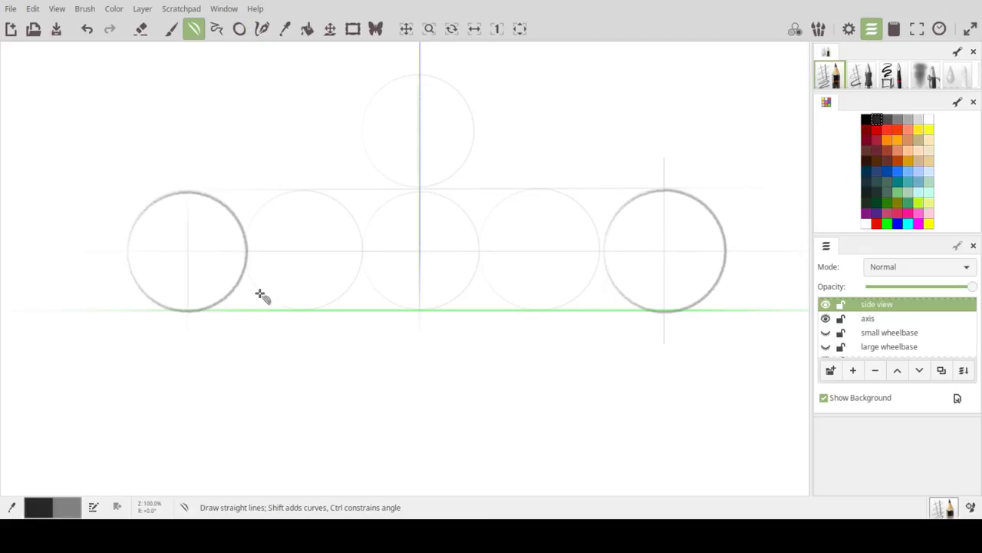
drag(251, 300, 611, 290)
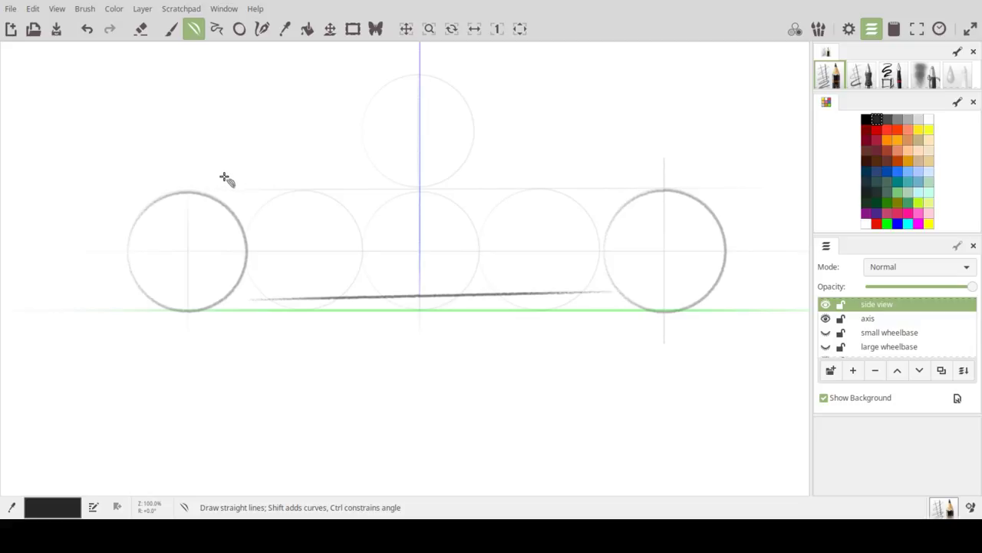
mouse_move(224, 175)
mouse_down()
mouse_move(373, 120)
mouse_move(274, 151)
mouse_move(307, 139)
mouse_up()
key(shift)
mouse_move(361, 124)
mouse_down()
mouse_move(587, 123)
mouse_move(730, 158)
mouse_move(780, 182)
mouse_up()
drag(575, 154, 530, 121)
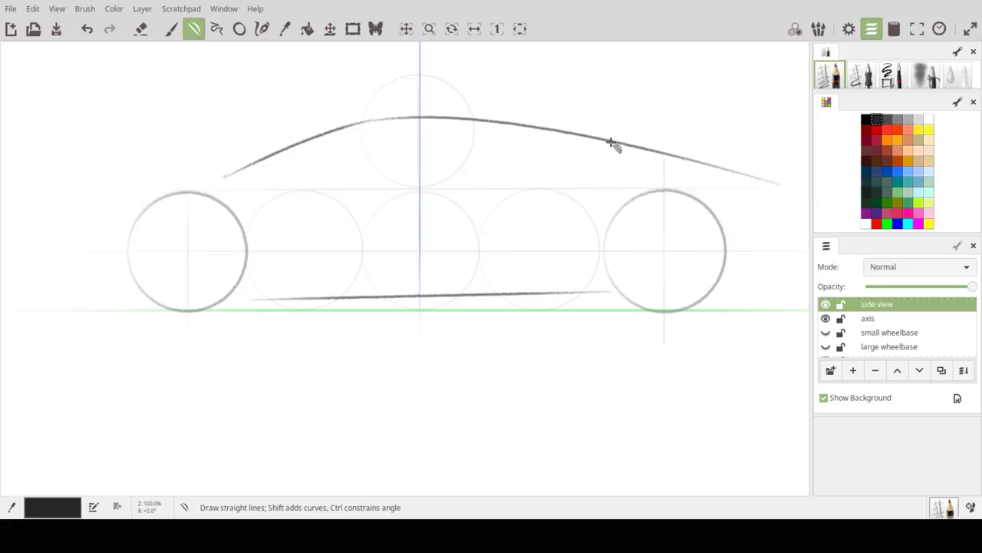
Step: Draw a gently rising grey guide line across both wheels from nose to tail, and a slanted nose line below its front end
key(space)
mouse_move(476, 253)
mouse_down()
mouse_move(474, 265)
mouse_move(476, 247)
mouse_up()
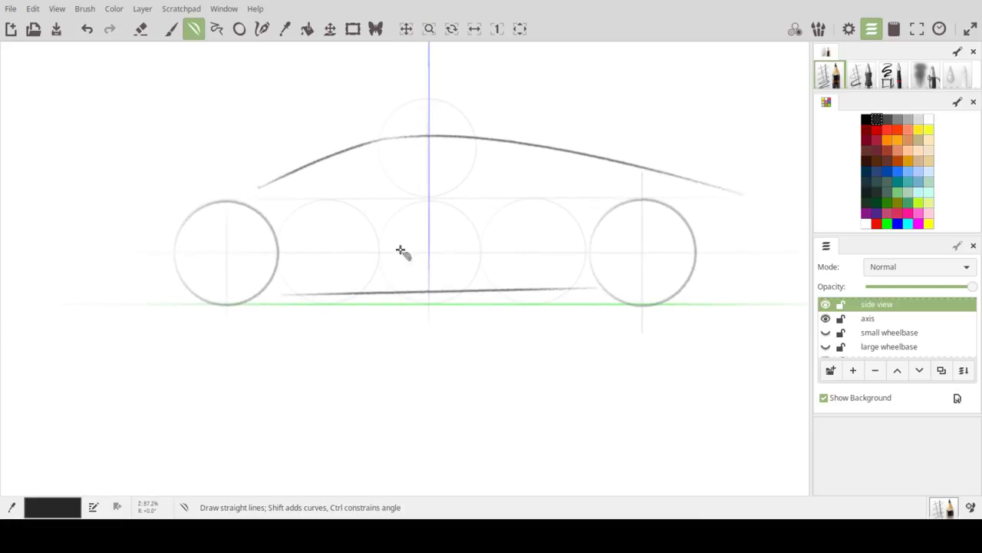
click(898, 119)
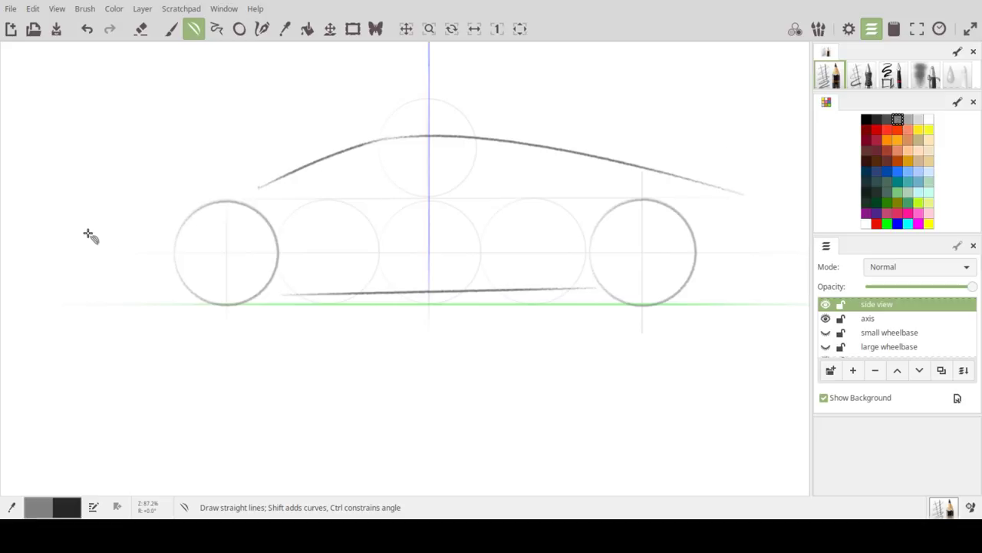
drag(75, 235, 790, 207)
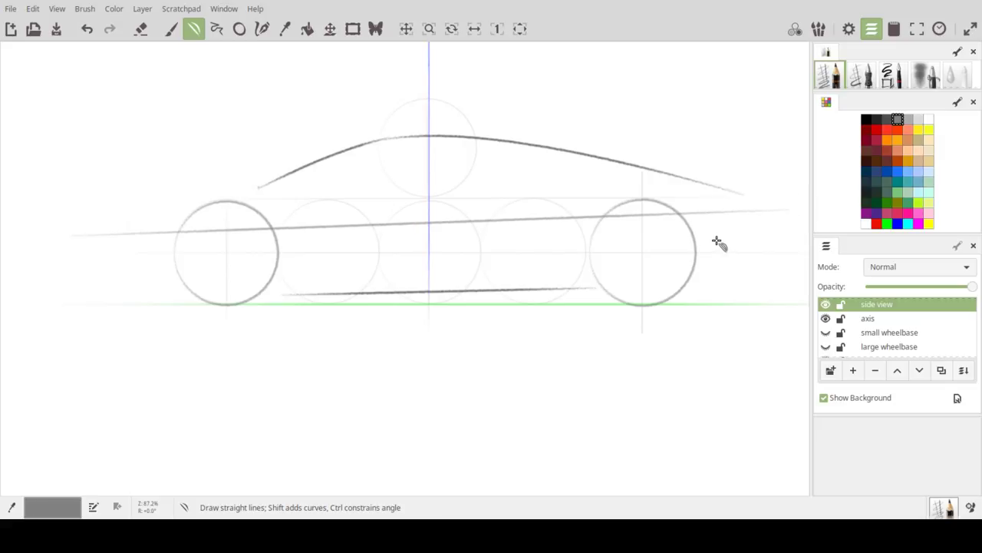
key(ctrl+z)
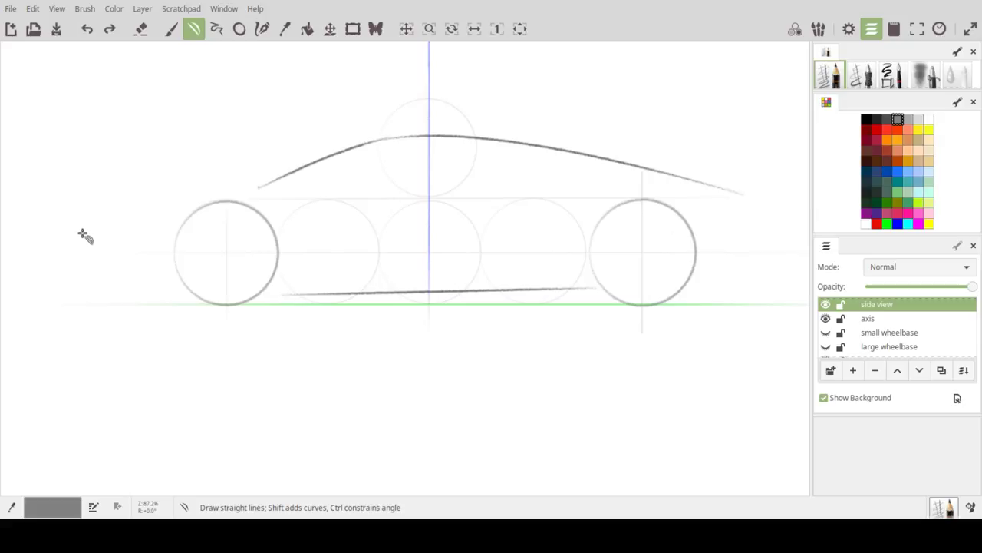
mouse_move(78, 236)
mouse_down()
mouse_move(254, 220)
mouse_move(792, 209)
mouse_up()
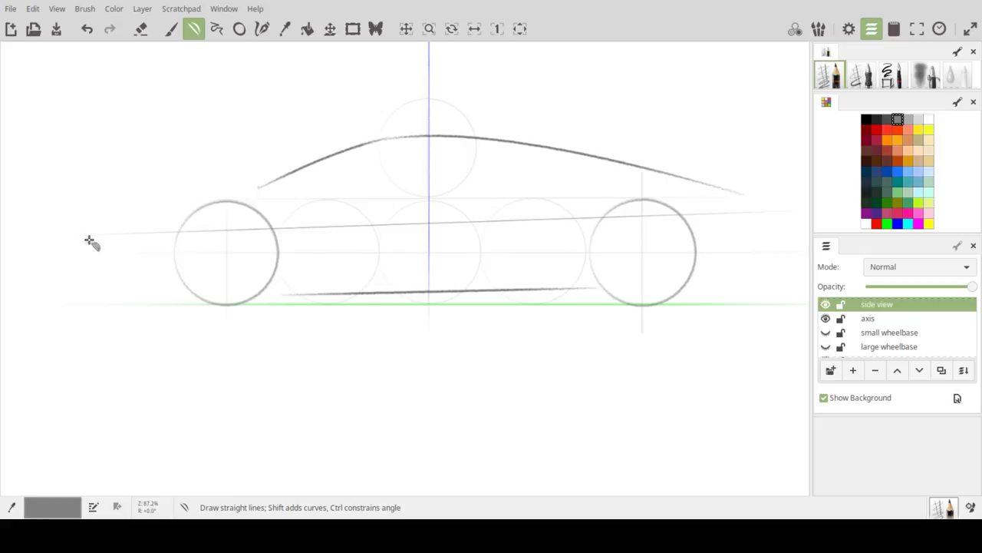
drag(86, 235, 128, 293)
Step: Sketch the windshield and side window lines under the roof and a curved beltline running back from above the front wheel
mouse_move(366, 149)
mouse_down()
mouse_move(489, 149)
mouse_move(423, 136)
mouse_move(430, 134)
mouse_move(361, 149)
mouse_move(306, 197)
mouse_move(361, 156)
mouse_move(352, 160)
mouse_up()
key(shift)
drag(281, 194, 363, 145)
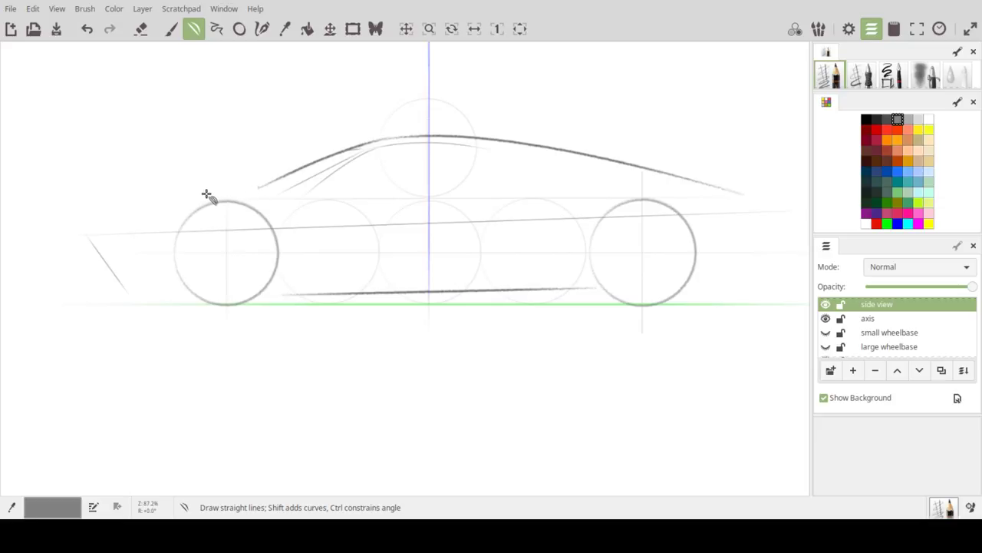
mouse_move(204, 195)
mouse_down()
mouse_move(601, 170)
mouse_move(730, 182)
mouse_move(708, 164)
mouse_move(567, 181)
mouse_up()
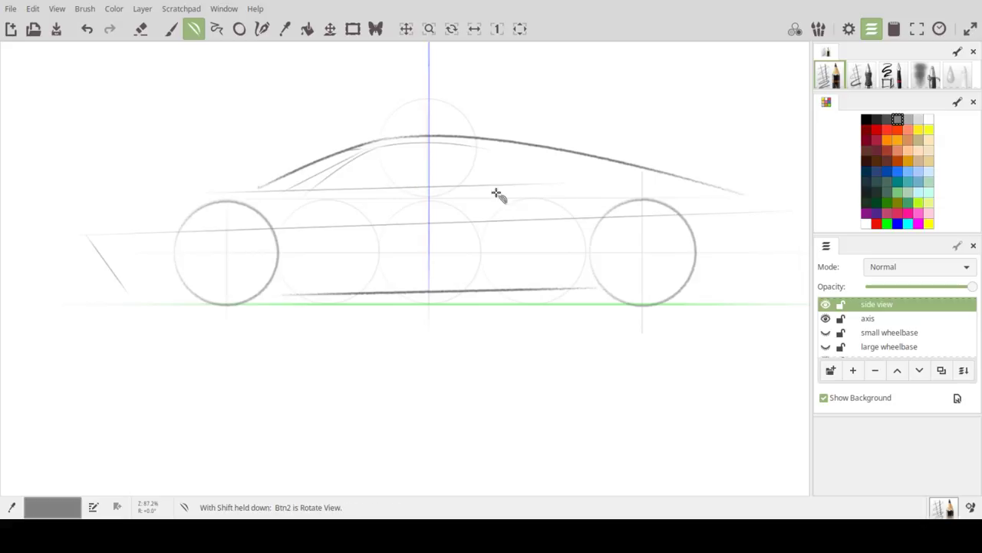
drag(478, 181, 470, 184)
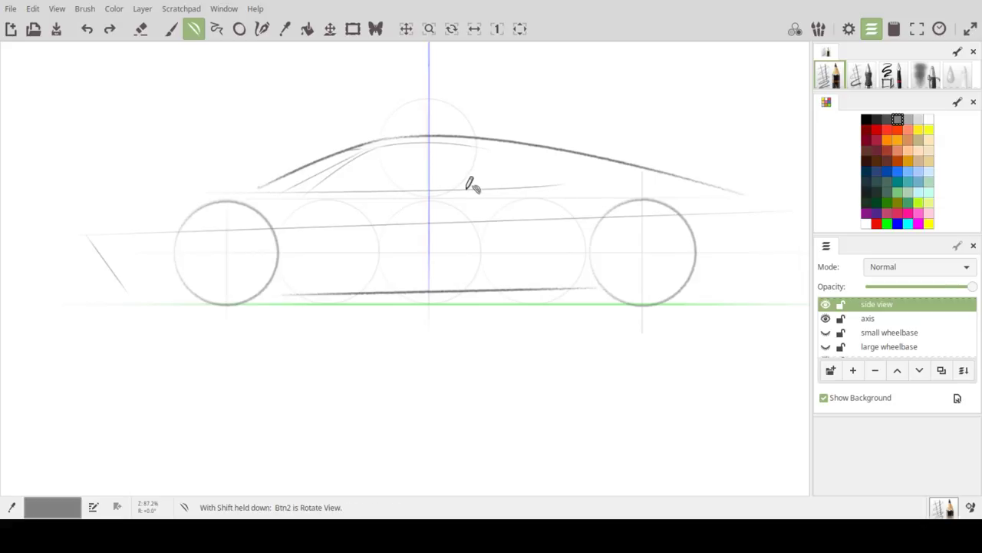
Step: Draw the rear edge of the side window, curving from under the roofline down toward the beltline
drag(470, 184, 469, 186)
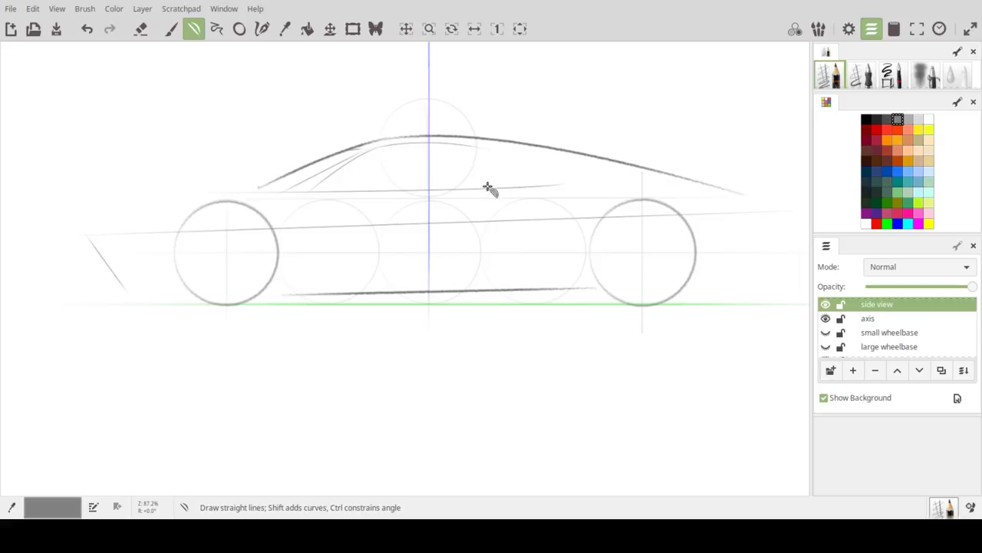
drag(484, 149, 541, 176)
key(ctrl+z)
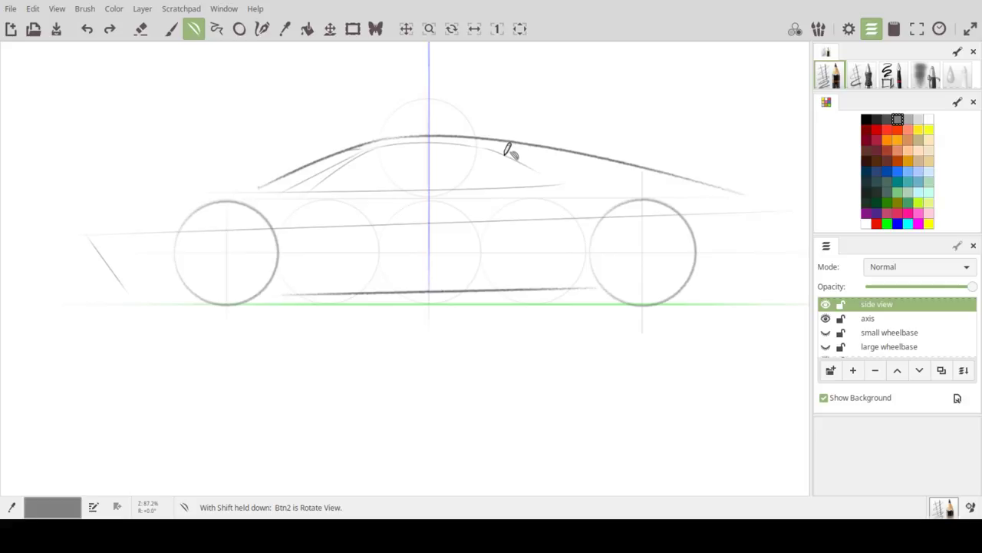
key(ctrl+y)
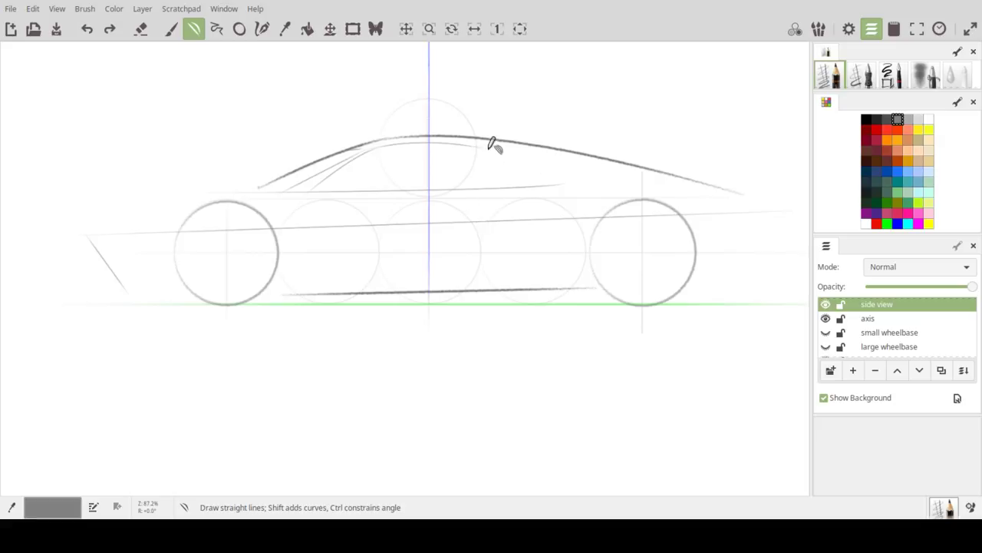
mouse_move(478, 163)
mouse_down()
mouse_move(447, 179)
mouse_move(471, 182)
mouse_move(491, 157)
mouse_up()
drag(512, 188, 716, 175)
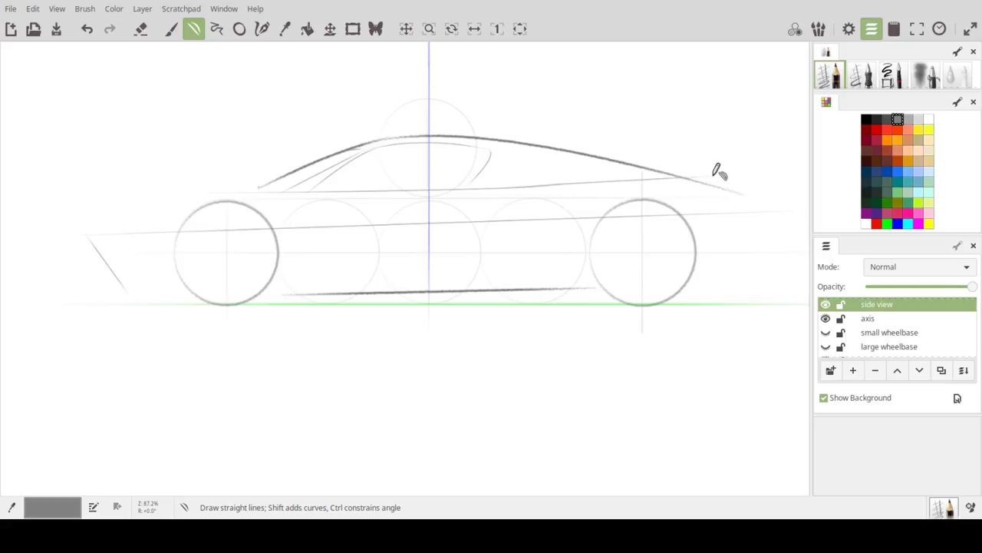
drag(649, 180, 614, 168)
key(ctrl+z)
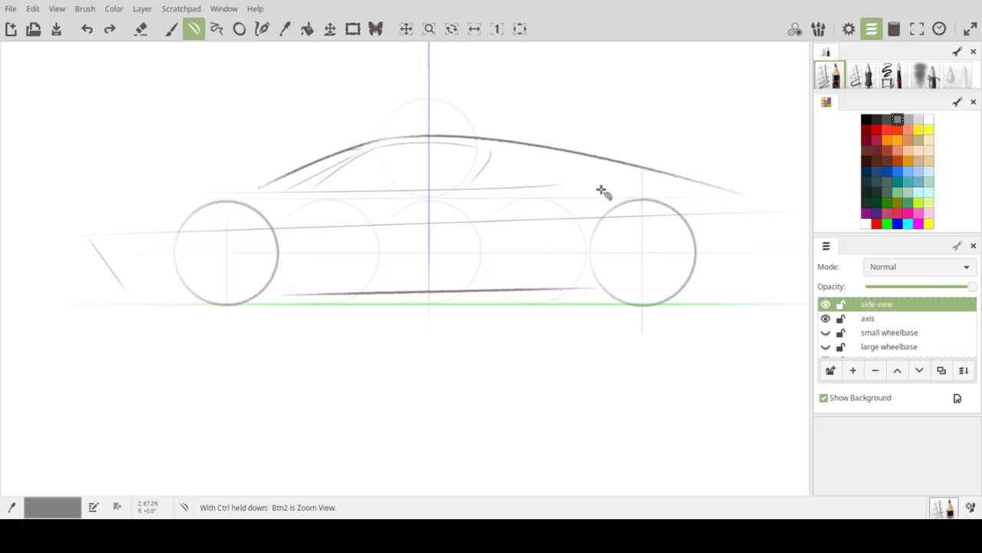
Step: Sketch a rear fender line rising over the rear wheel and a hood curve from the nose tip over the front wheel
mouse_move(491, 199)
mouse_down()
mouse_move(697, 170)
mouse_move(652, 184)
mouse_move(632, 171)
mouse_move(613, 176)
mouse_up()
key(shift)
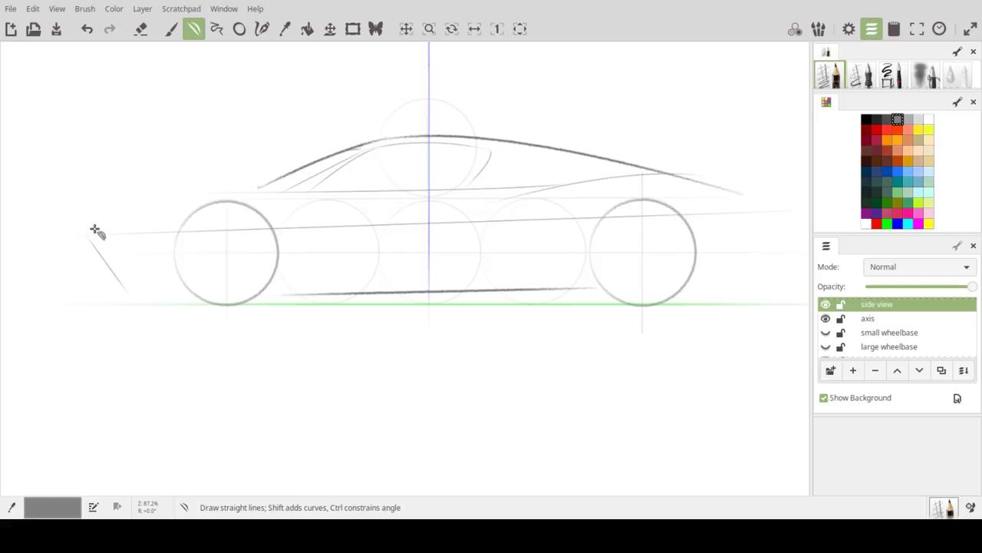
mouse_move(89, 233)
mouse_down()
mouse_move(147, 192)
mouse_move(261, 179)
mouse_move(321, 186)
mouse_move(272, 198)
mouse_move(192, 187)
mouse_move(228, 182)
mouse_move(204, 191)
mouse_up()
key(shift)
Step: Complete the body outline with a second rear haunch curve, a rounded tail and a low line under the nose
drag(443, 203, 698, 175)
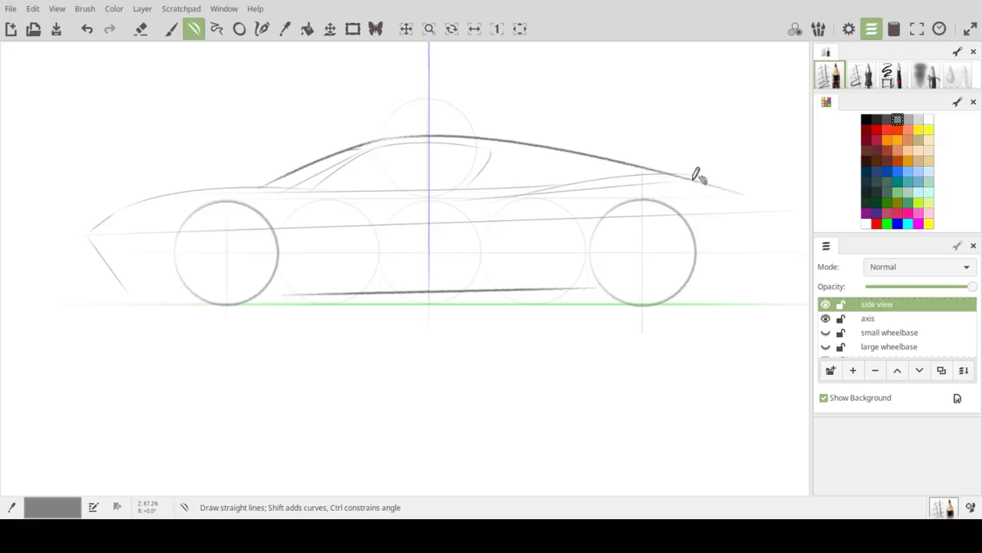
drag(624, 187, 601, 176)
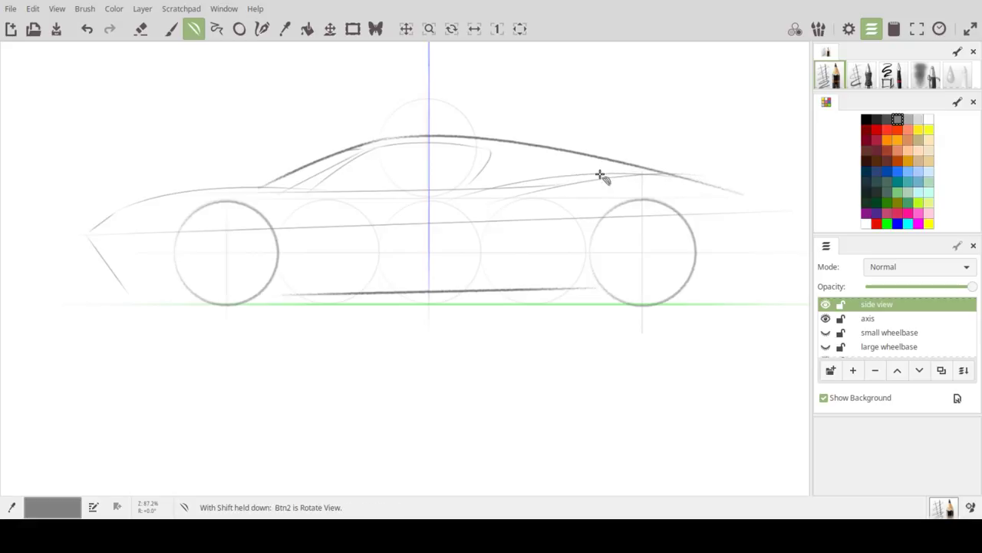
mouse_move(683, 177)
mouse_down()
mouse_move(745, 204)
mouse_move(726, 177)
mouse_move(706, 174)
mouse_move(776, 211)
mouse_up()
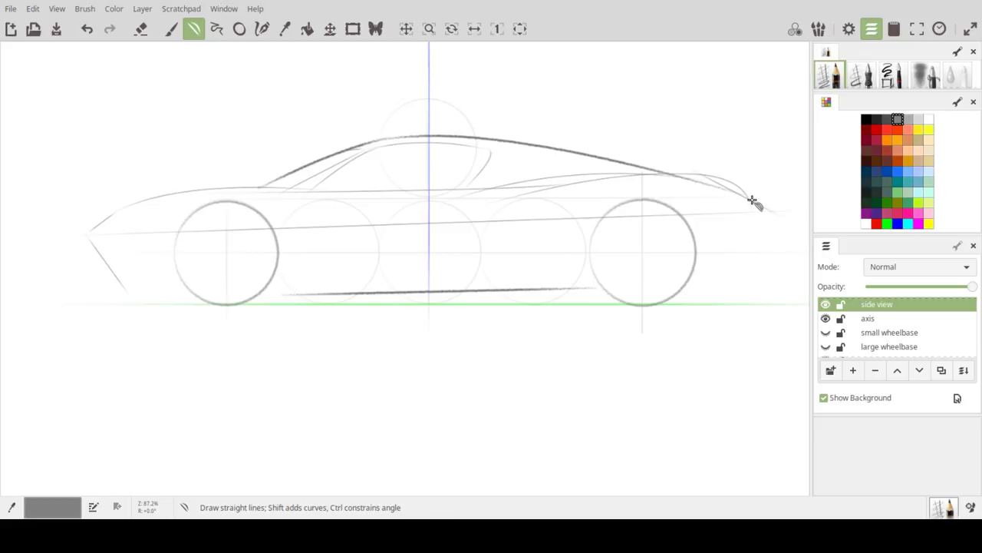
mouse_move(751, 201)
mouse_down()
mouse_move(719, 285)
mouse_move(742, 228)
mouse_move(729, 274)
mouse_up()
drag(114, 294, 188, 295)
Step: Start a new file and open the guide template base.ora at its side-view wheel circles
click(9, 9)
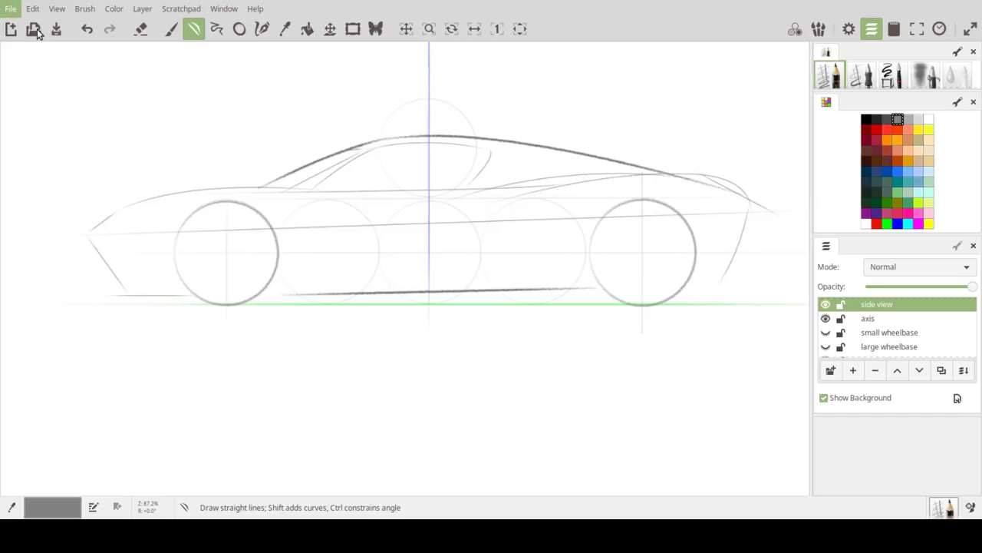
key(Escape)
key(ctrl+n)
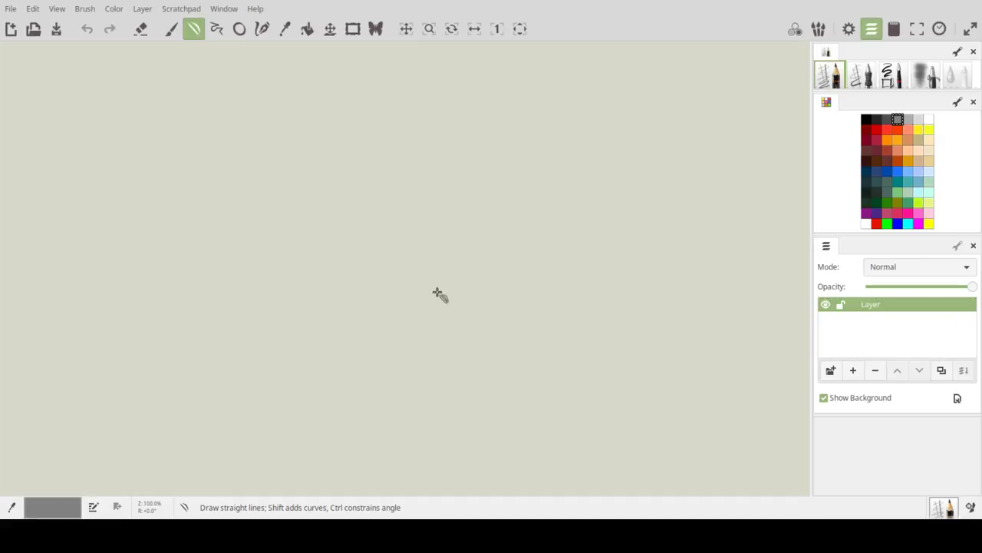
click(12, 11)
key(Escape)
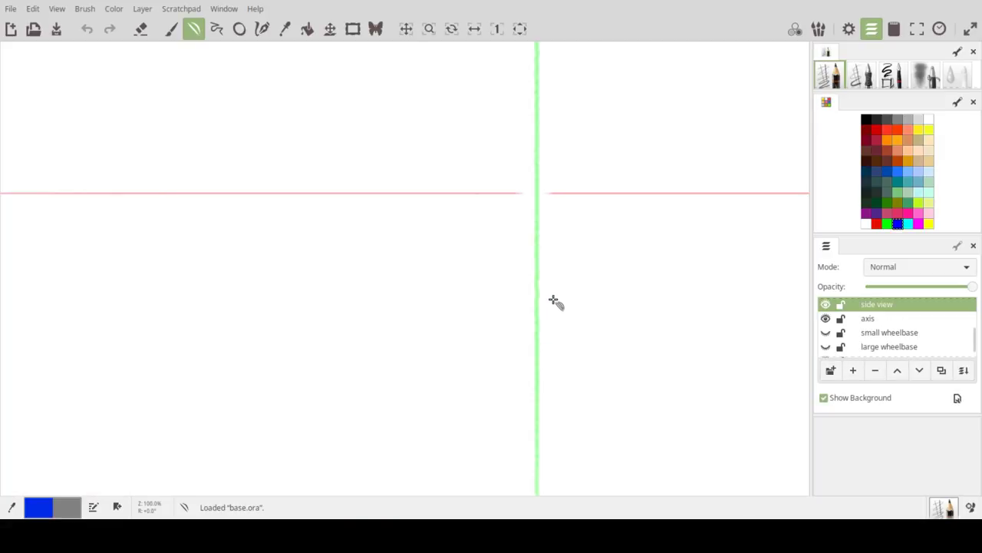
drag(558, 300, 744, 154)
drag(491, 350, 659, 190)
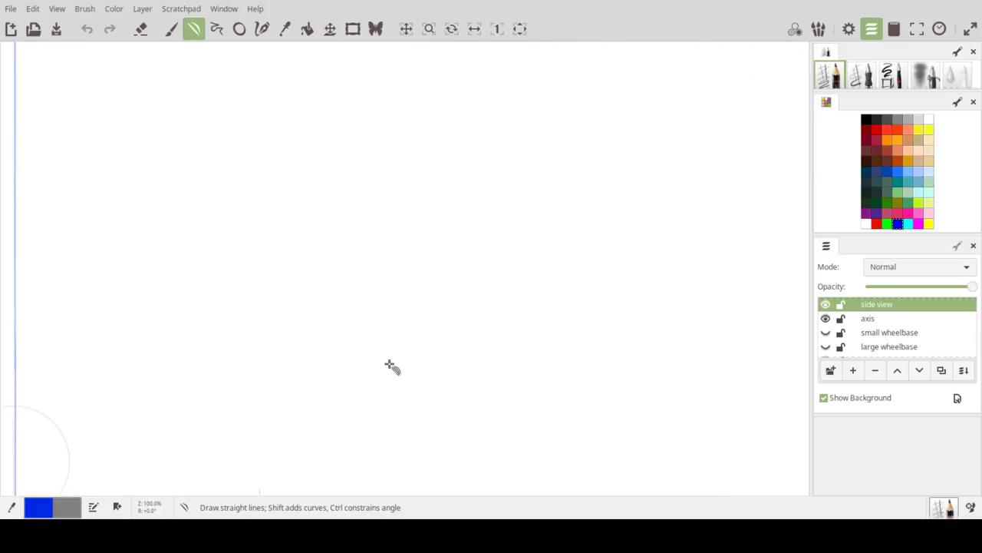
drag(603, 218, 635, 201)
drag(412, 346, 741, 169)
drag(476, 269, 527, 136)
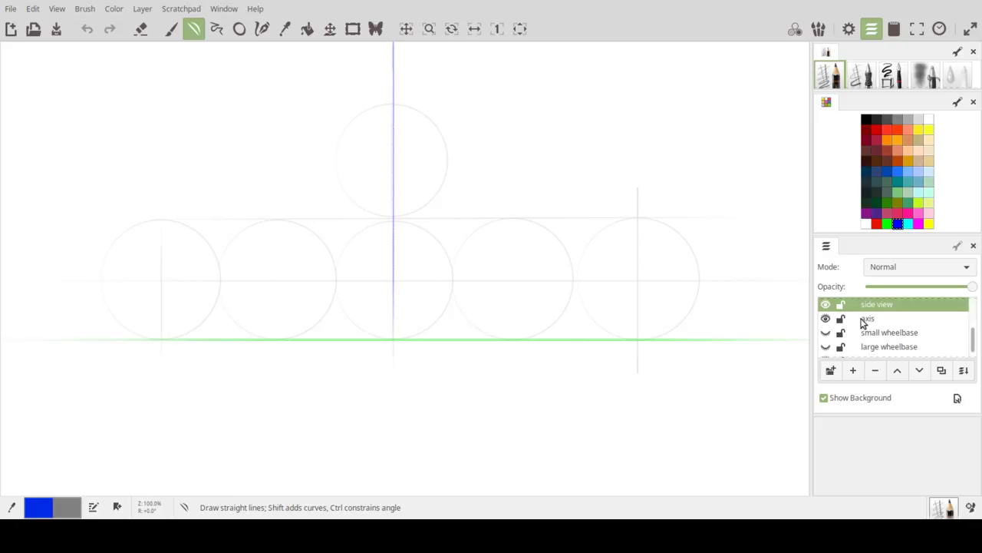
Step: Add a layer named COCKPIT above the side view layer and set up the straight-line tool in mid grey
click(853, 373)
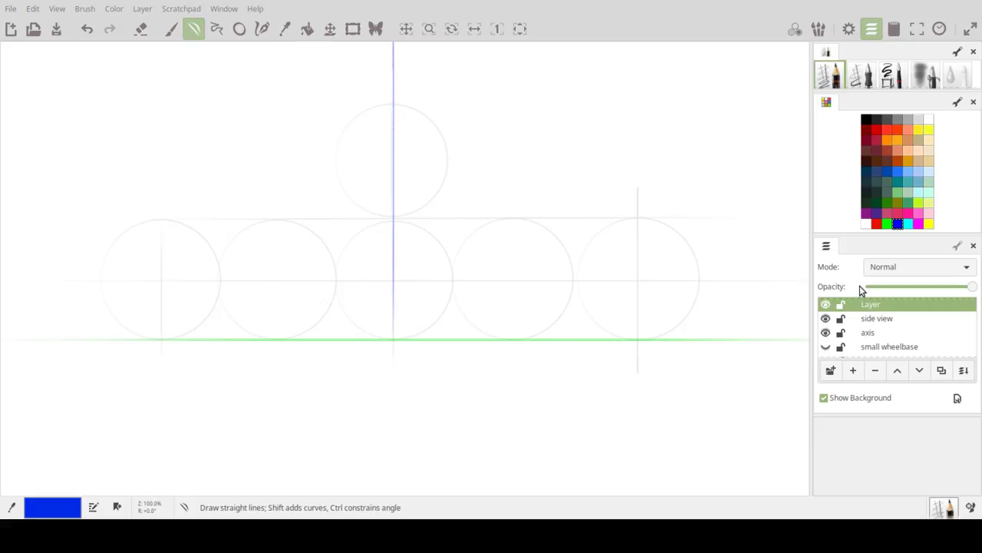
key(Return)
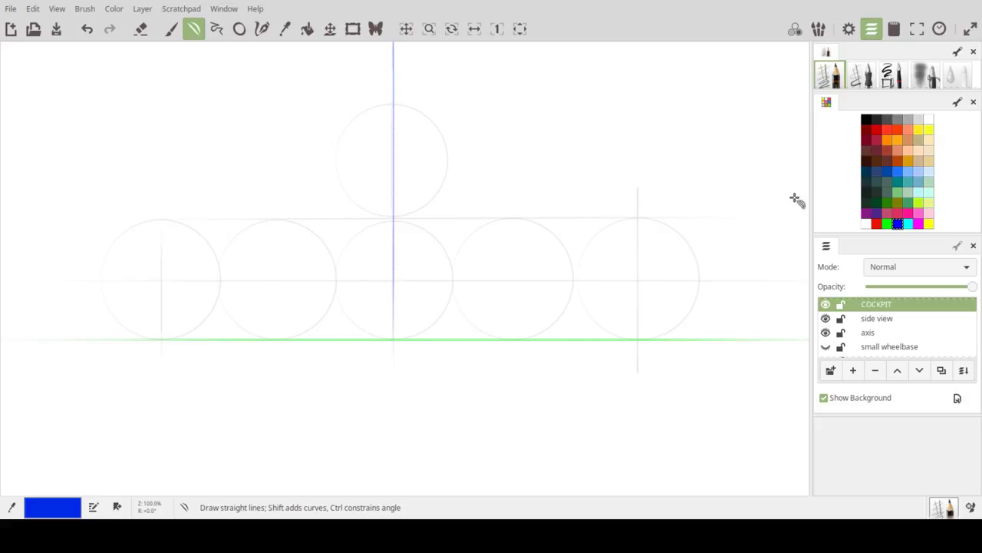
click(898, 119)
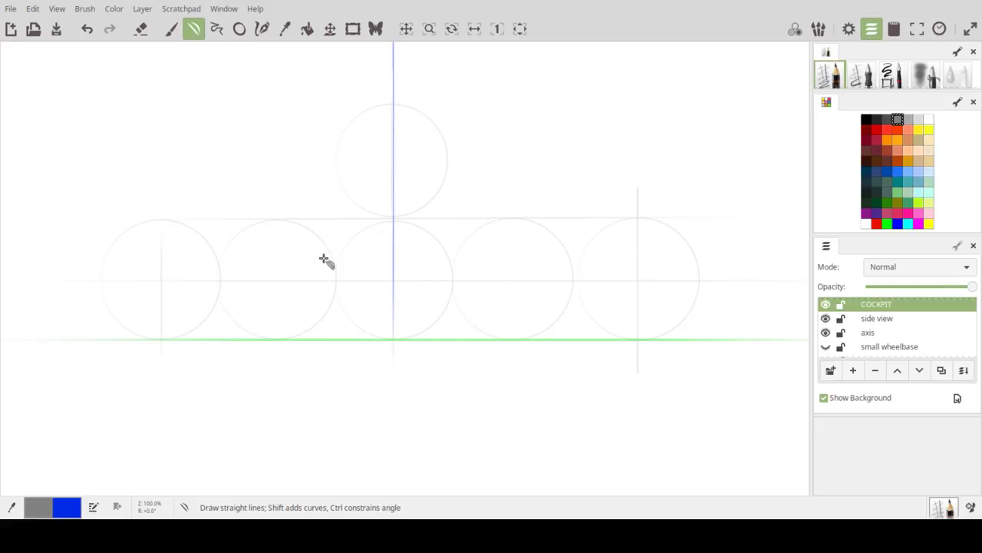
key(o)
key(b)
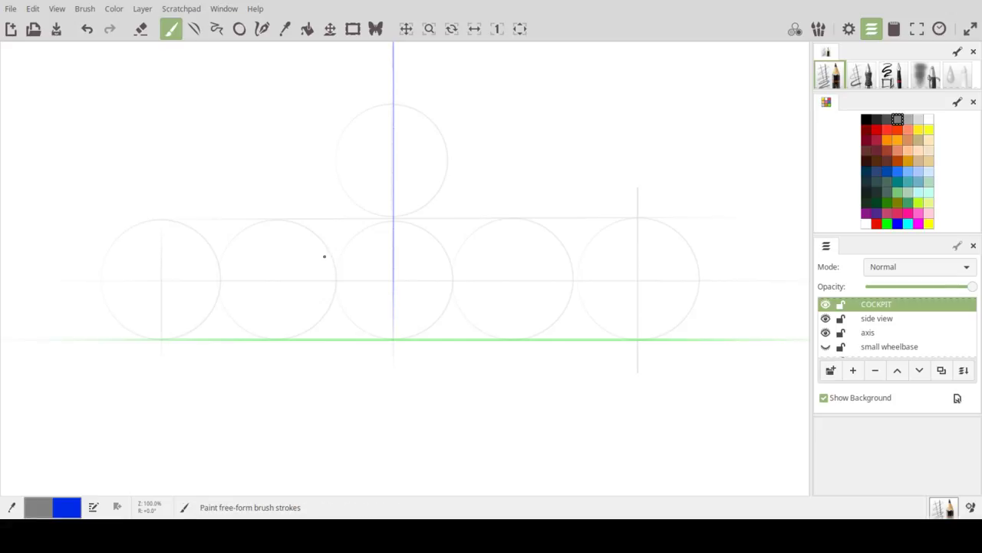
key(l)
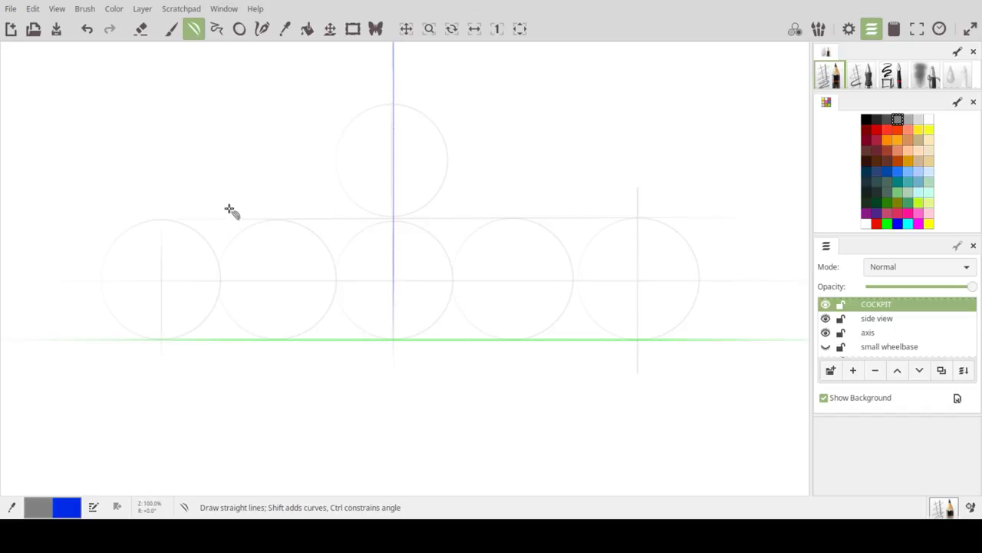
Step: Draw a curved windshield slope and continue it as a nearly flat roofline through the upper guide circle
mouse_move(223, 210)
mouse_down()
mouse_move(360, 146)
mouse_move(292, 173)
mouse_up()
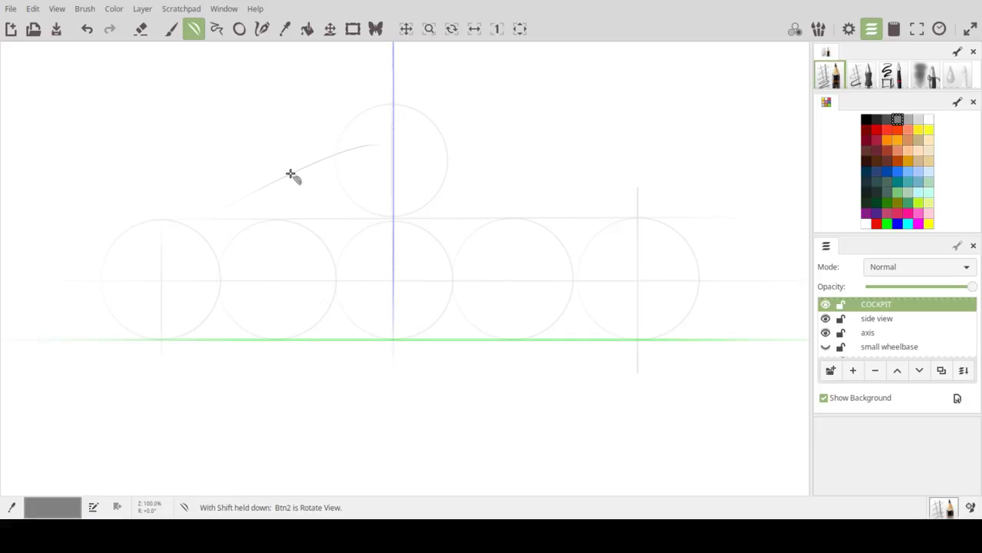
drag(377, 146, 450, 147)
key(ctrl+z)
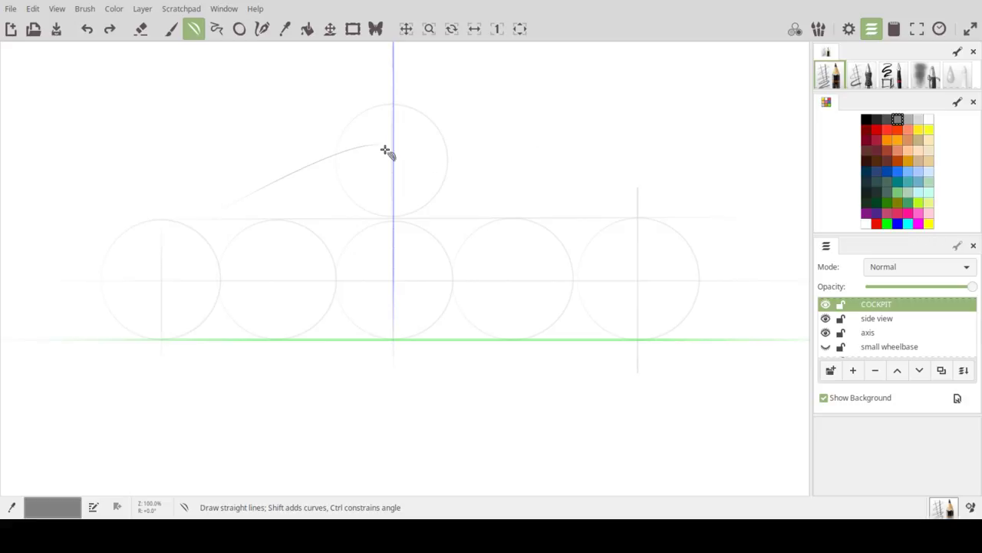
mouse_move(431, 144)
mouse_down()
mouse_move(522, 146)
mouse_move(460, 151)
mouse_move(432, 139)
mouse_up()
Step: Sketch the windshield pillar lines, the upper window edge under the roof and a slightly rising beltline below
drag(254, 208, 340, 156)
mouse_move(280, 206)
mouse_down()
mouse_move(355, 148)
mouse_move(502, 151)
mouse_up()
key(ctrl+z)
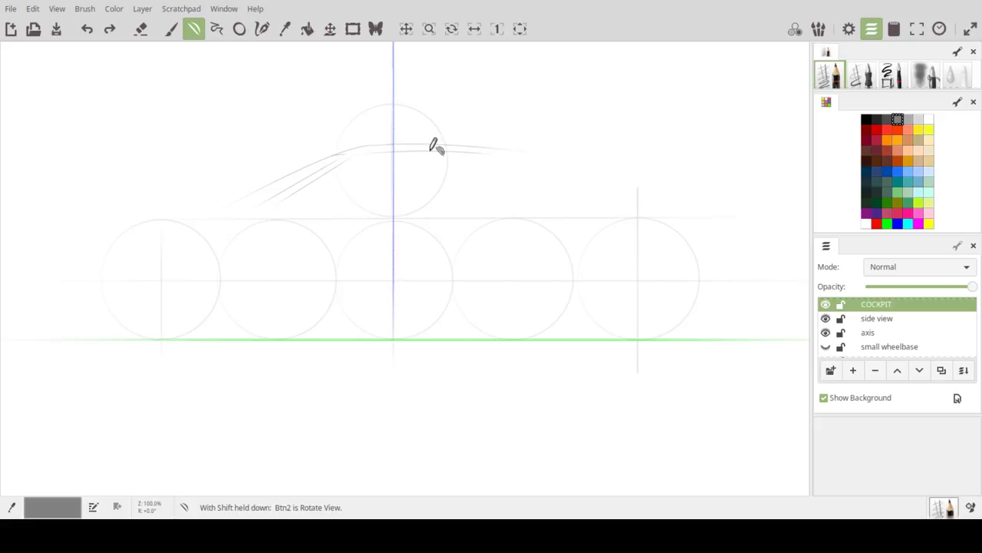
drag(412, 143, 408, 145)
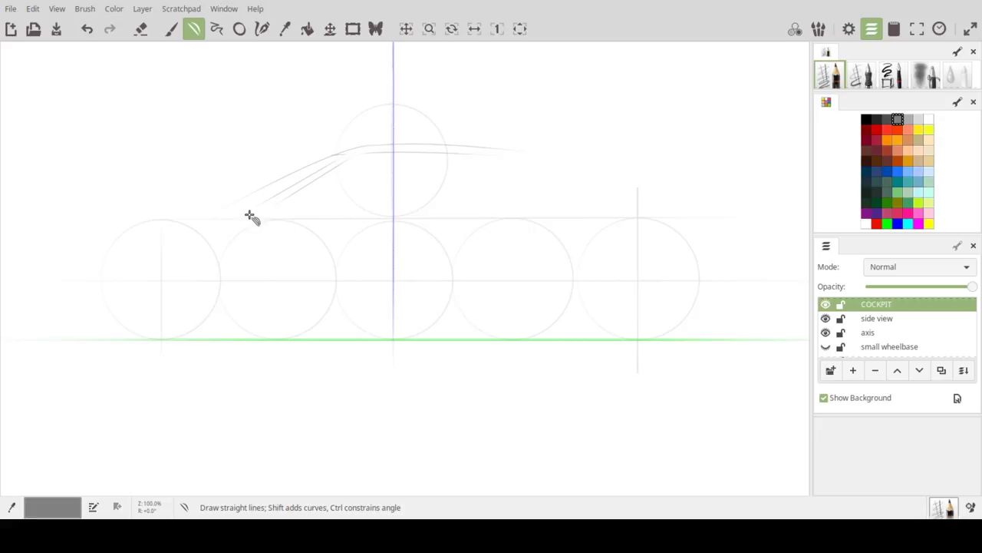
drag(219, 207, 575, 198)
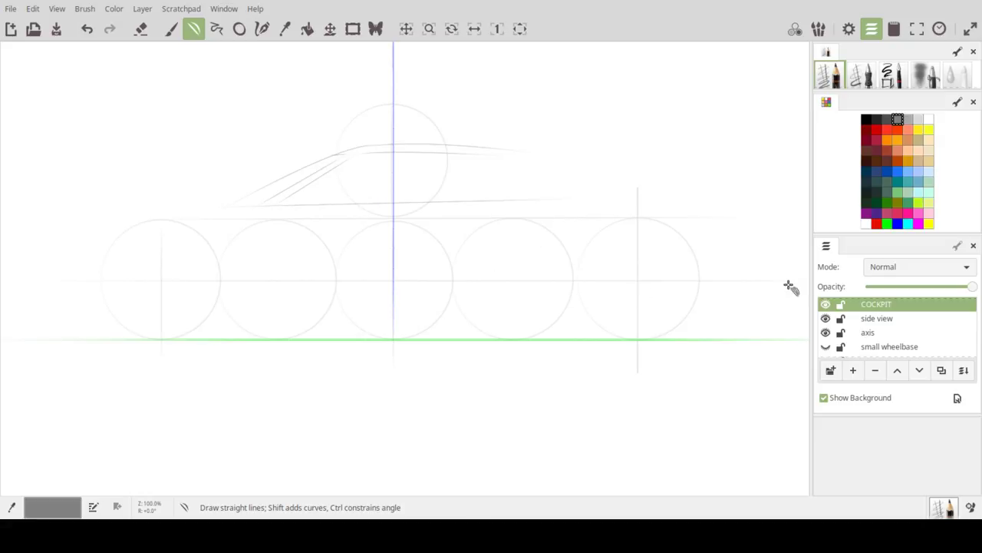
Step: Add a layer named NOSE above the COCKPIT layer
click(854, 372)
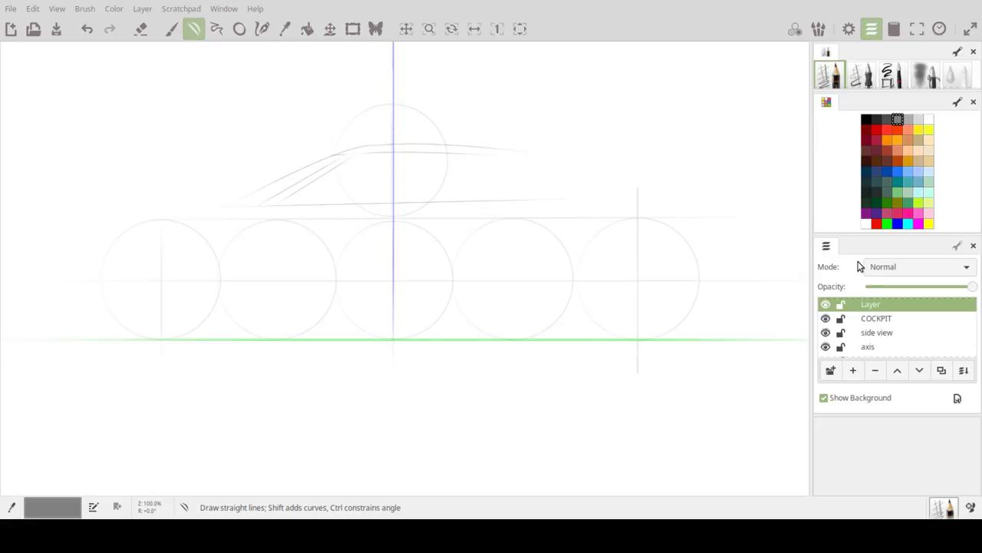
key(Return)
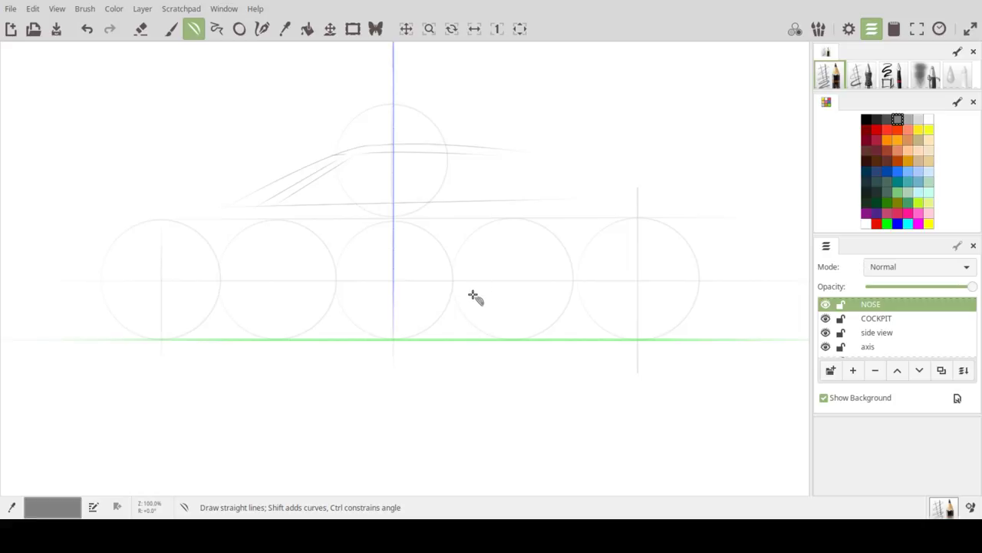
Step: Sketch a hood line forward from the windshield base and a blunt, rounded, nearly vertical nose ahead of the front wheel
key(space)
drag(254, 322, 376, 310)
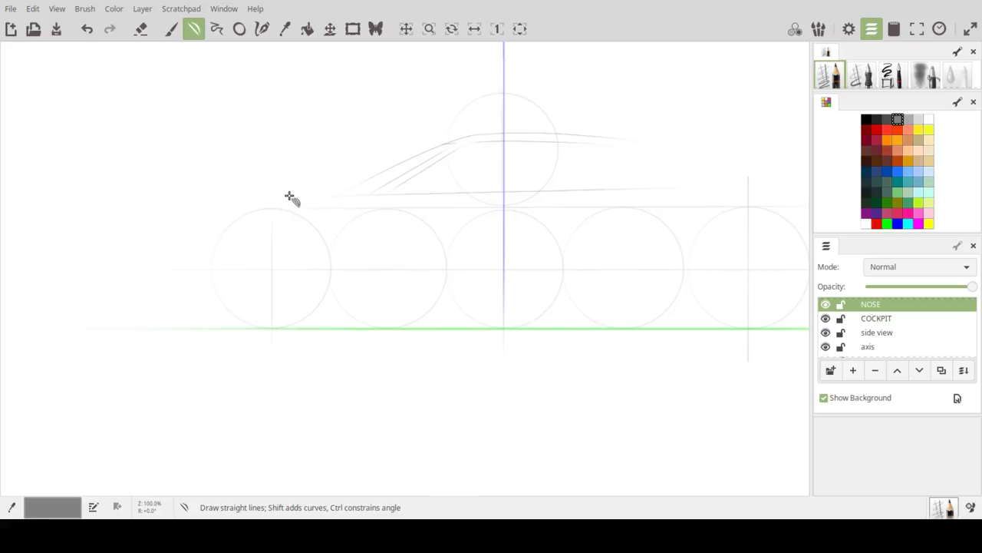
mouse_move(345, 197)
mouse_down()
mouse_move(174, 196)
mouse_move(153, 211)
mouse_up()
mouse_move(223, 201)
mouse_down()
mouse_move(257, 194)
mouse_move(213, 194)
mouse_up()
drag(154, 203, 123, 271)
drag(138, 230, 152, 299)
key(ctrl+z)
drag(141, 247, 148, 305)
key(space)
drag(627, 268, 555, 272)
key(space)
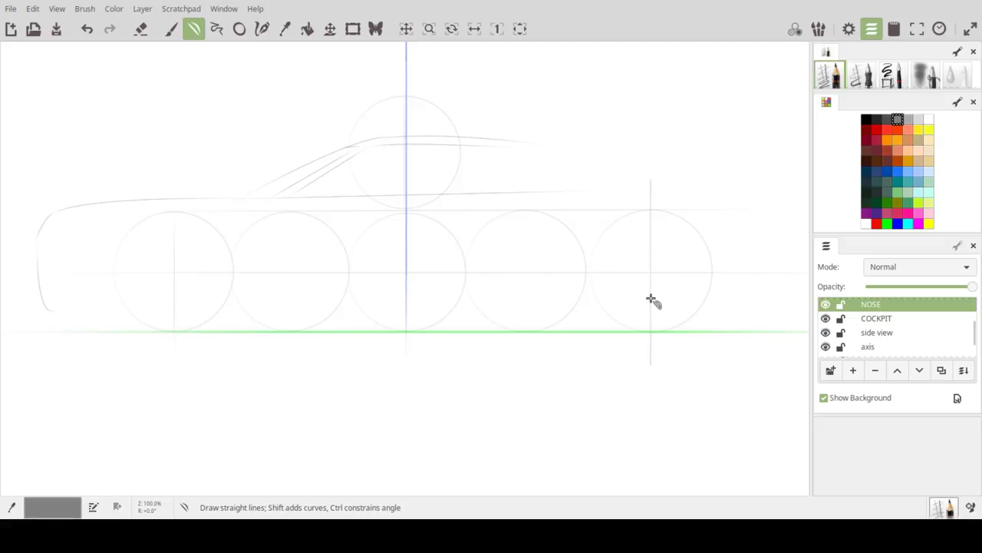
Step: Undo the hood and nose strokes
key(ctrl+z)
key(ctrl+z)
key(ctrl+z)
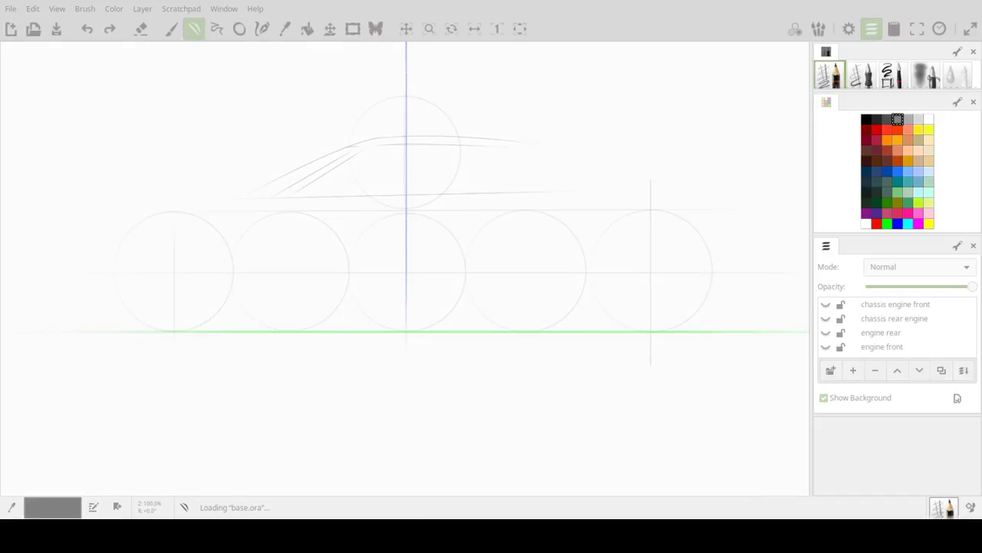
Step: Reopen the guide template base.ora at its side-view circles and bring up the side view layer in the layer list
drag(561, 377, 657, 261)
drag(500, 303, 683, 213)
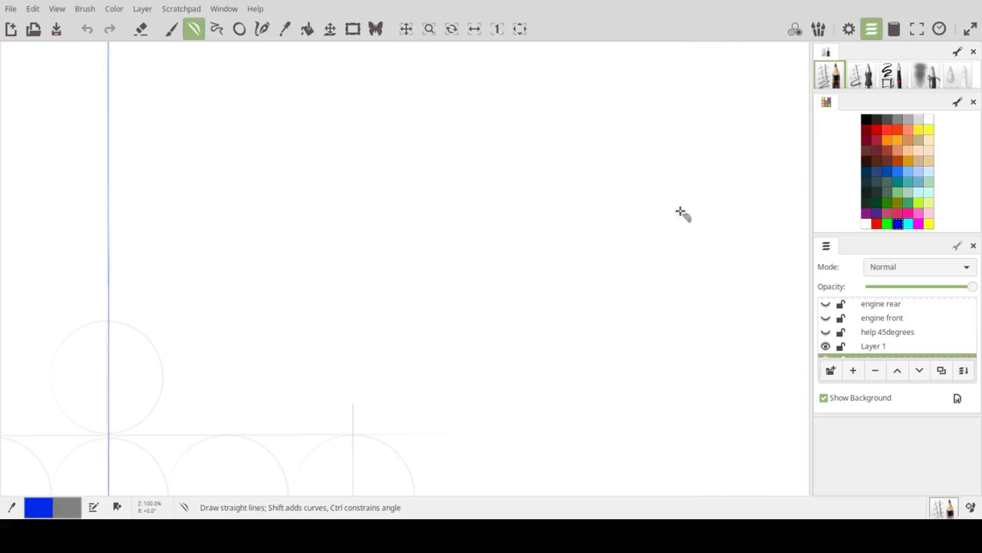
drag(591, 284, 829, 119)
drag(664, 241, 752, 169)
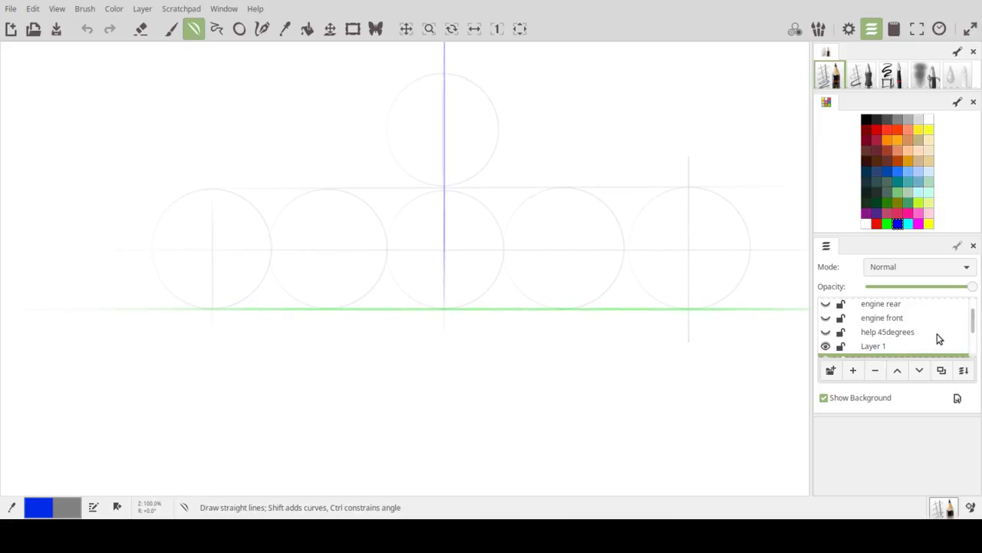
drag(975, 329, 972, 336)
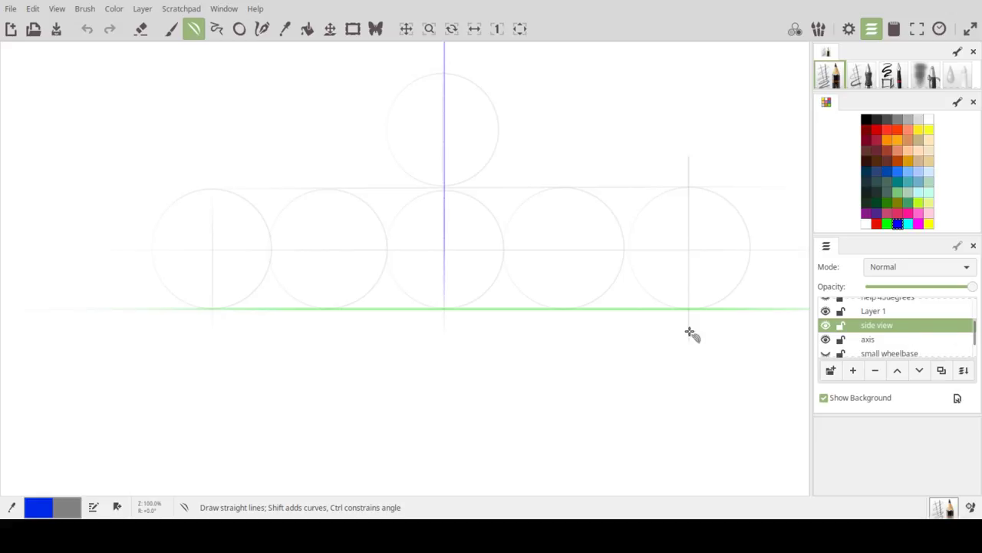
drag(266, 299, 640, 293)
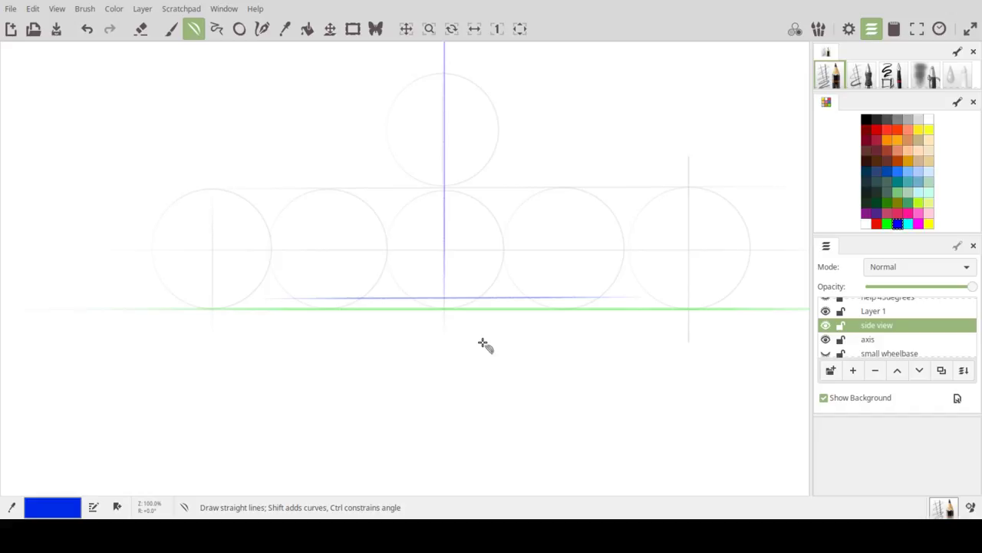
key(ctrl)
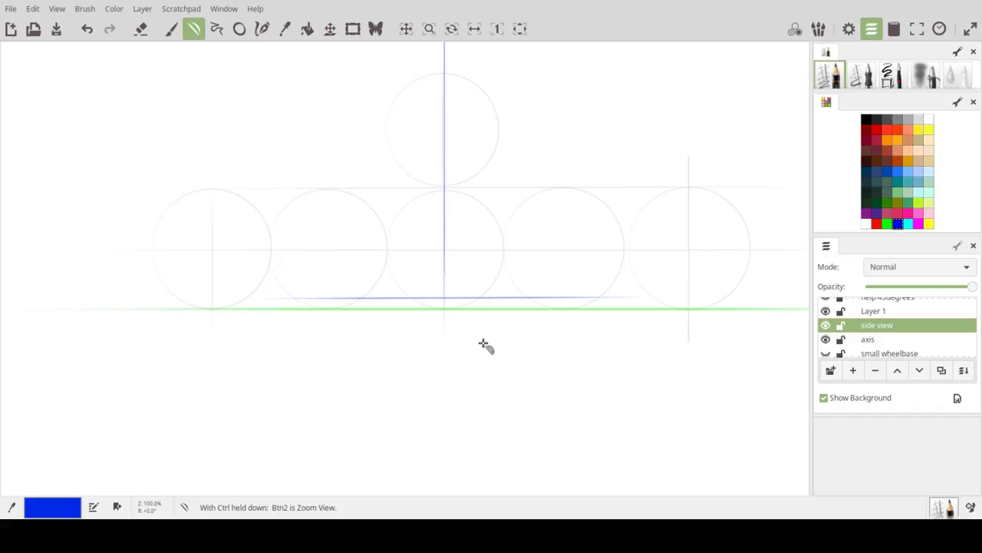
key(ctrl+z)
Step: Redraw the underbody line in dark grey just above the ground between the two outer wheels
click(886, 122)
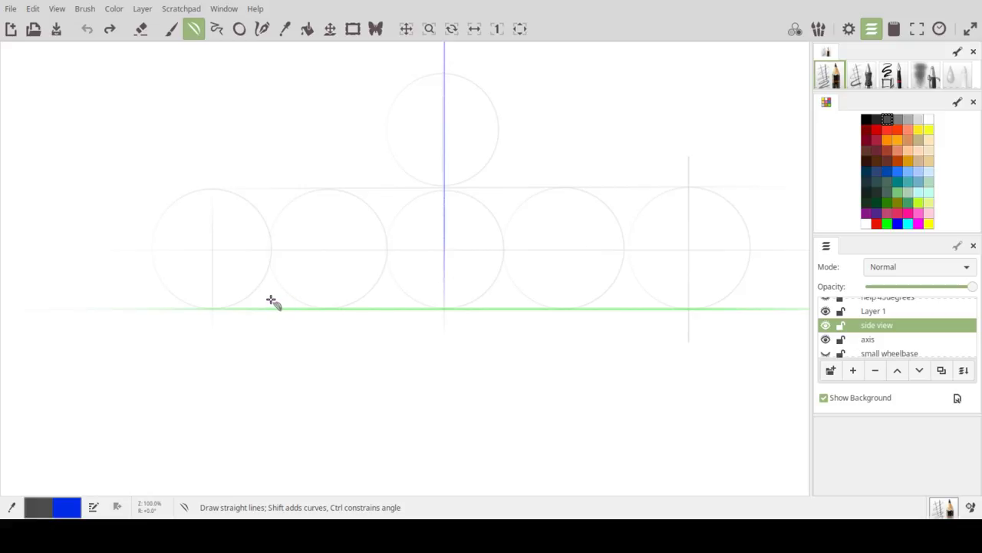
drag(269, 299, 649, 305)
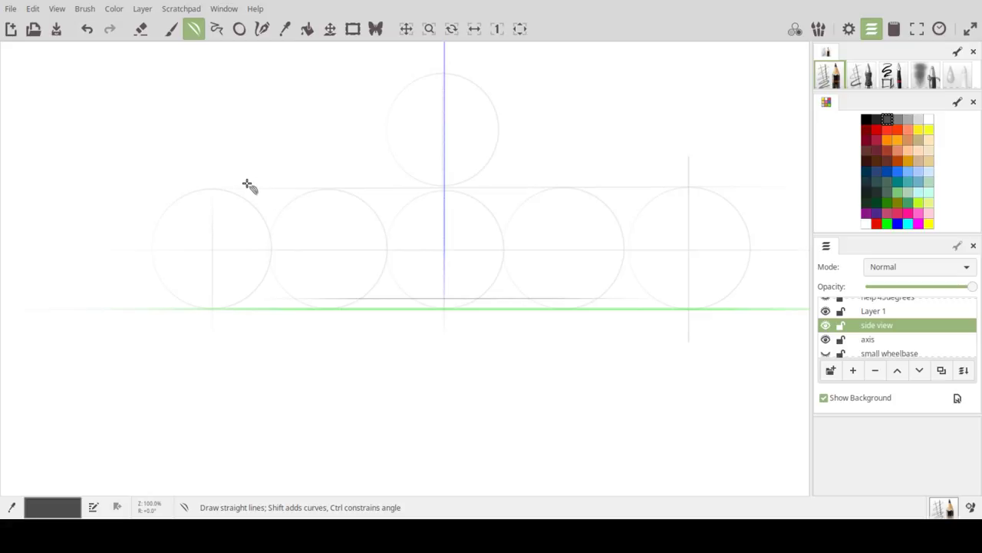
mouse_move(238, 187)
mouse_down()
mouse_move(373, 127)
mouse_move(350, 145)
mouse_move(310, 142)
mouse_move(316, 150)
mouse_up()
key(ctrl+z)
Step: Draw dark grey circles for the front and rear wheels over the two outermost guide circles
key(o)
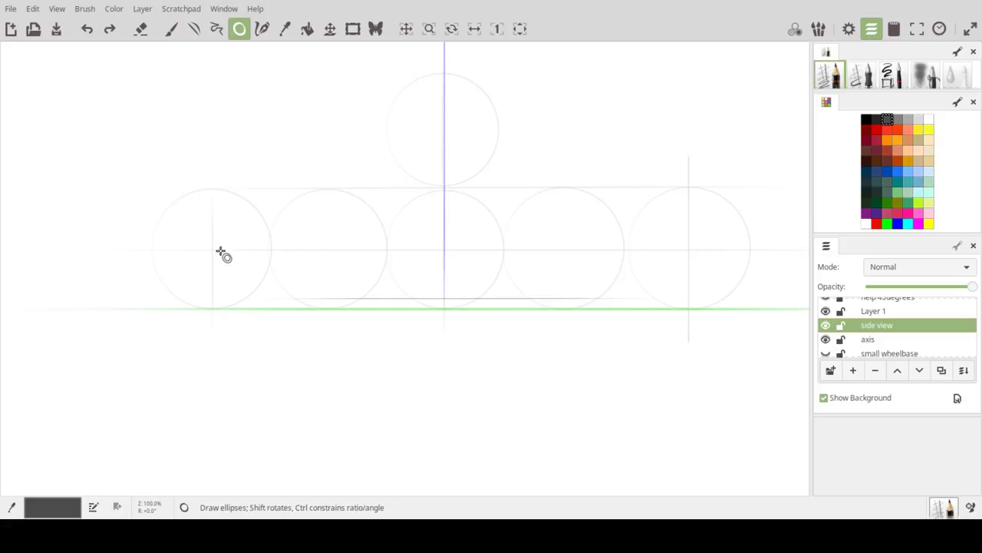
drag(213, 250, 274, 187)
drag(690, 250, 757, 186)
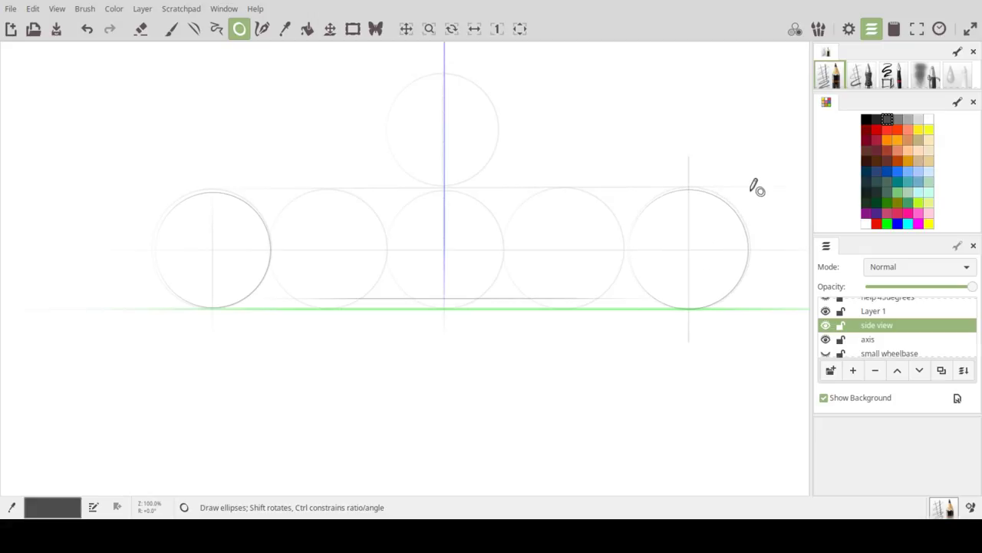
key(l)
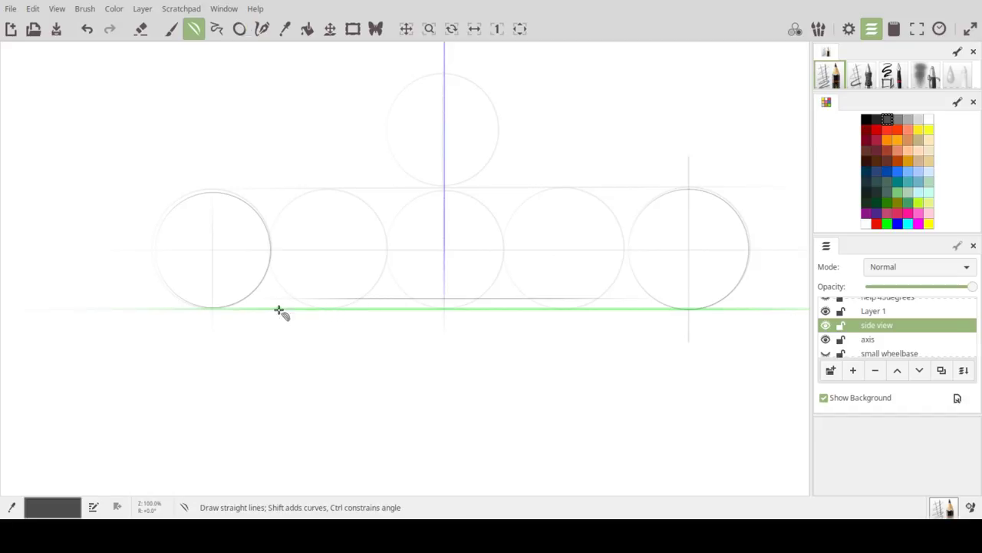
mouse_move(27, 308)
mouse_down()
mouse_move(778, 300)
mouse_move(798, 300)
mouse_move(795, 310)
mouse_up()
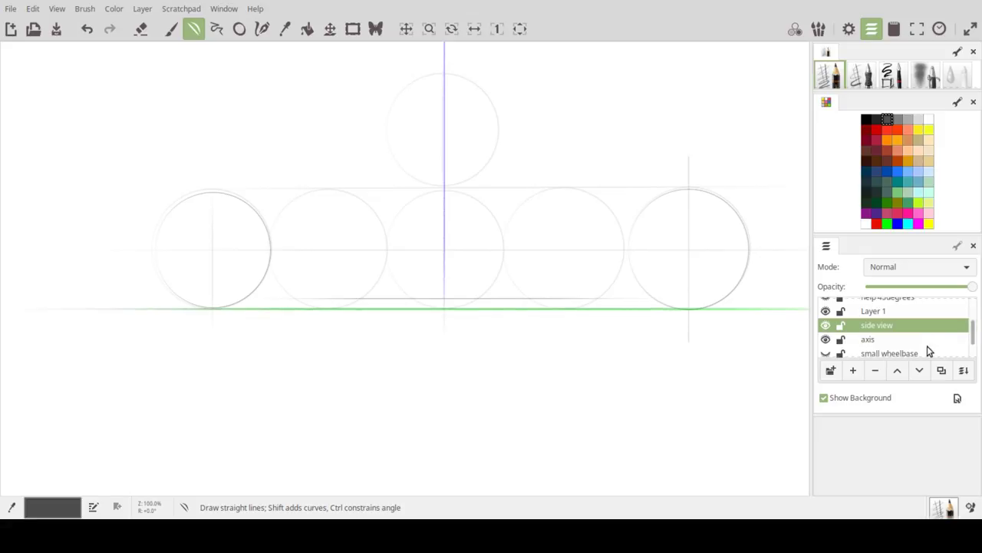
Step: Lower the opacity of the base layer to about a tenth so the guide circles fade
drag(974, 340, 971, 345)
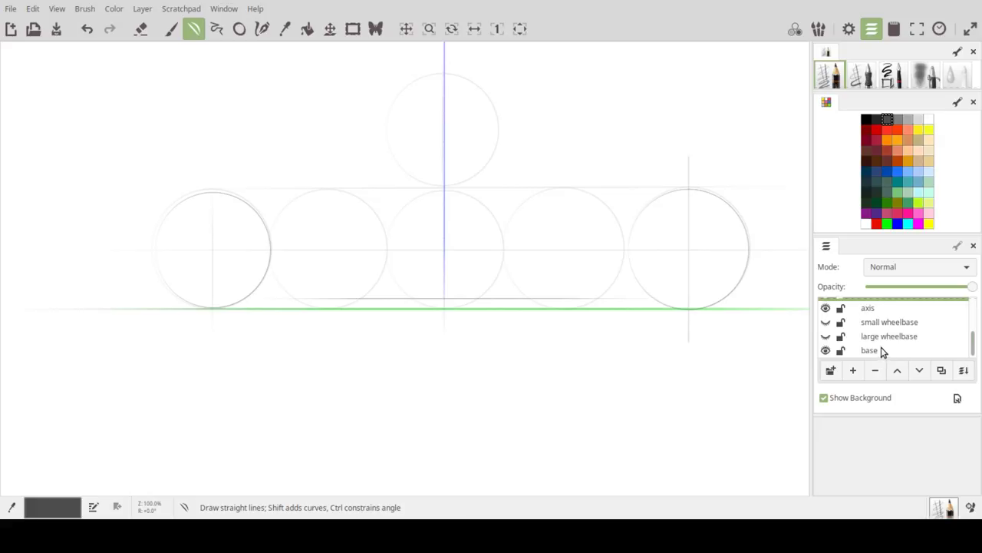
click(879, 351)
drag(890, 287, 874, 290)
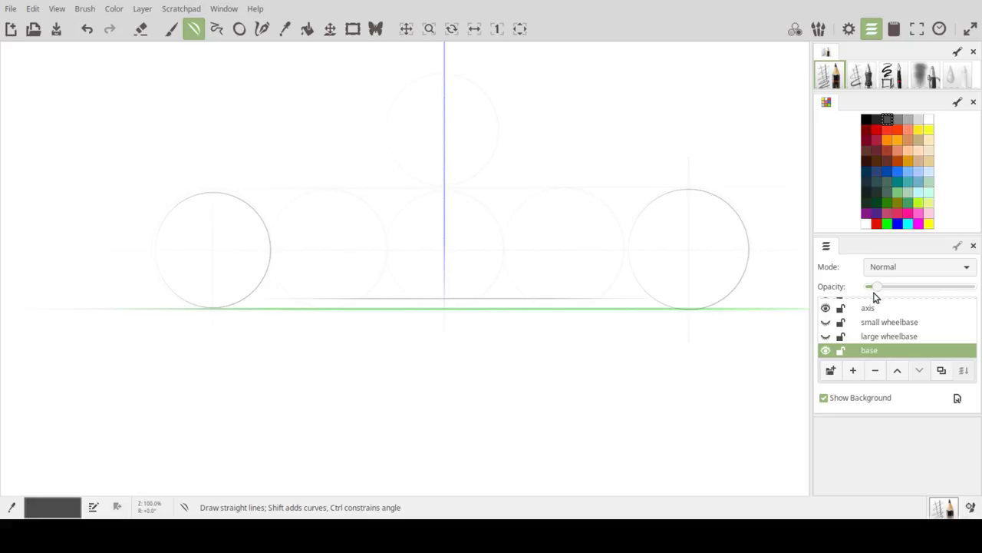
key(space)
drag(437, 209, 436, 326)
key(space)
key(space)
drag(429, 288, 439, 312)
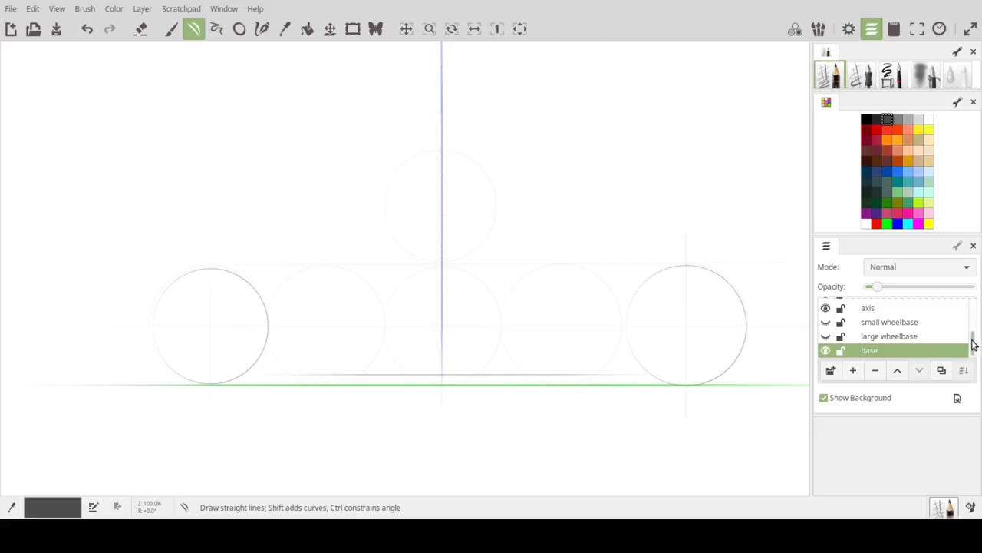
Step: Compare the chassis engine front and chassis rear engine guide layers, leaving only chassis rear engine visible
scroll(975, 336, up, 1)
scroll(973, 328, up, 1)
scroll(974, 326, up, 2)
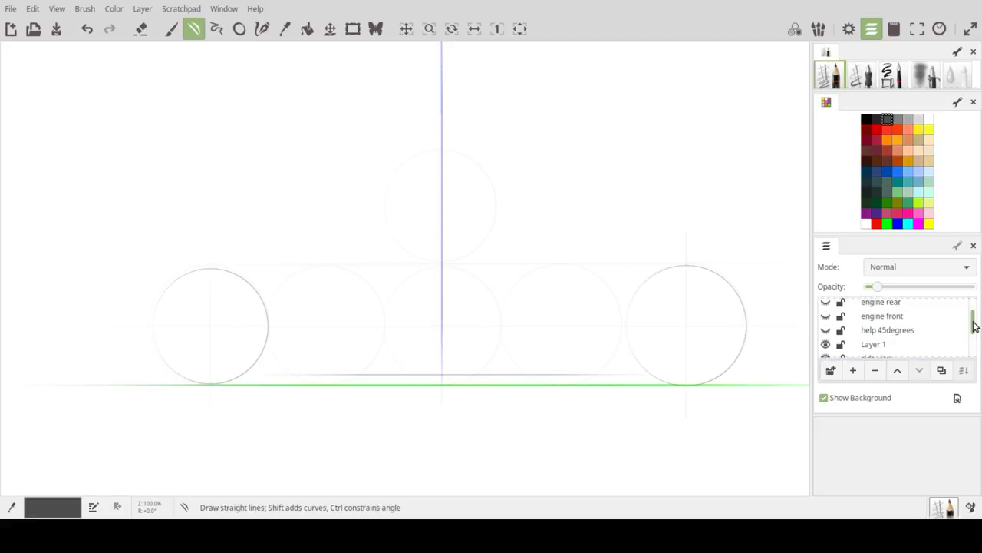
mouse_move(975, 307)
mouse_down()
mouse_move(969, 335)
mouse_move(975, 314)
mouse_up()
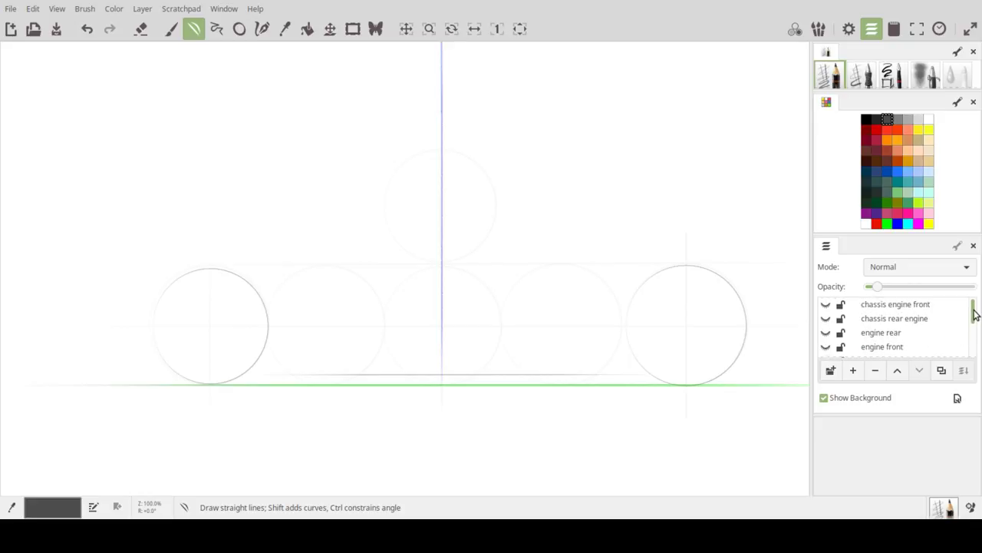
click(825, 321)
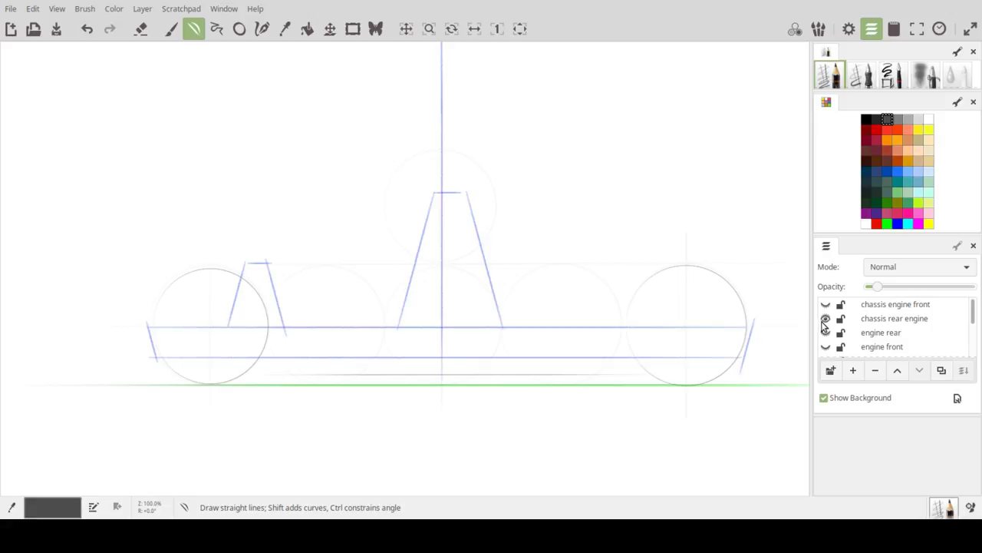
click(826, 305)
click(826, 319)
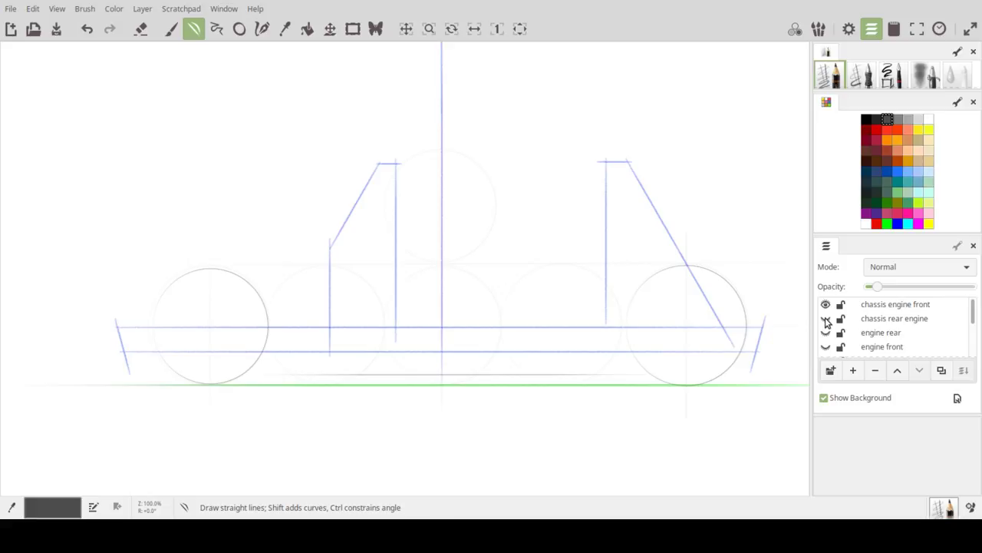
click(826, 319)
click(826, 306)
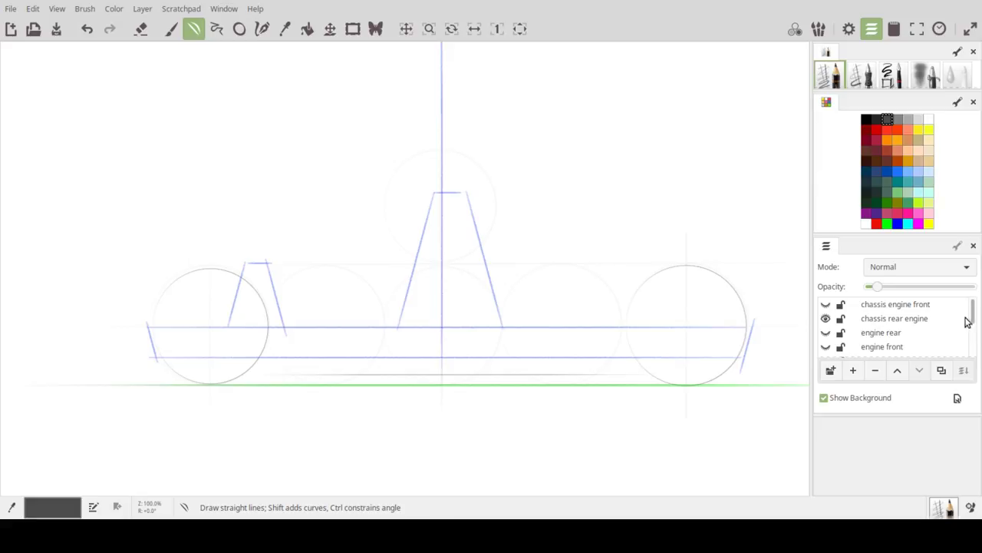
Step: Readjust the base layer's low opacity and fade the chassis rear engine layer to about a fifth
click(876, 288)
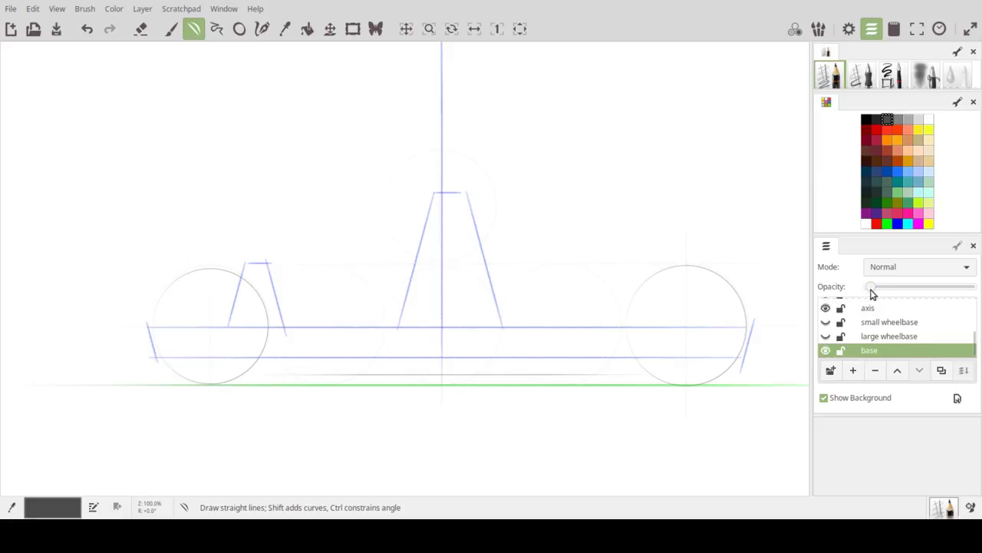
mouse_move(872, 292)
mouse_down()
mouse_move(911, 294)
mouse_move(879, 294)
mouse_up()
mouse_move(973, 342)
mouse_down()
mouse_move(972, 307)
mouse_move(945, 289)
mouse_move(886, 296)
mouse_up()
click(909, 318)
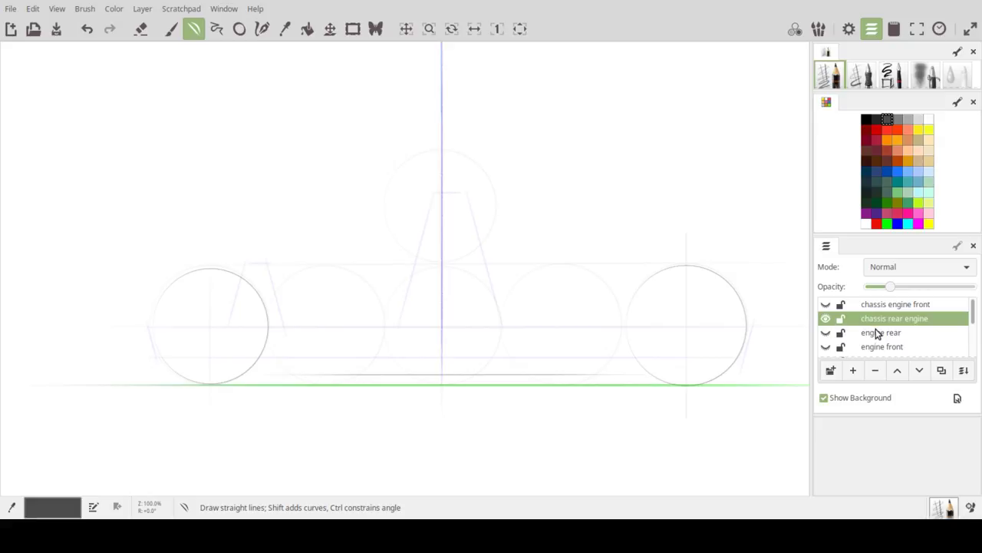
Step: On the side view layer, draw a small upright ellipse for the driver's head ahead of the central roll hoop guide
mouse_move(972, 317)
mouse_down()
mouse_move(970, 352)
mouse_move(972, 334)
mouse_up()
click(888, 343)
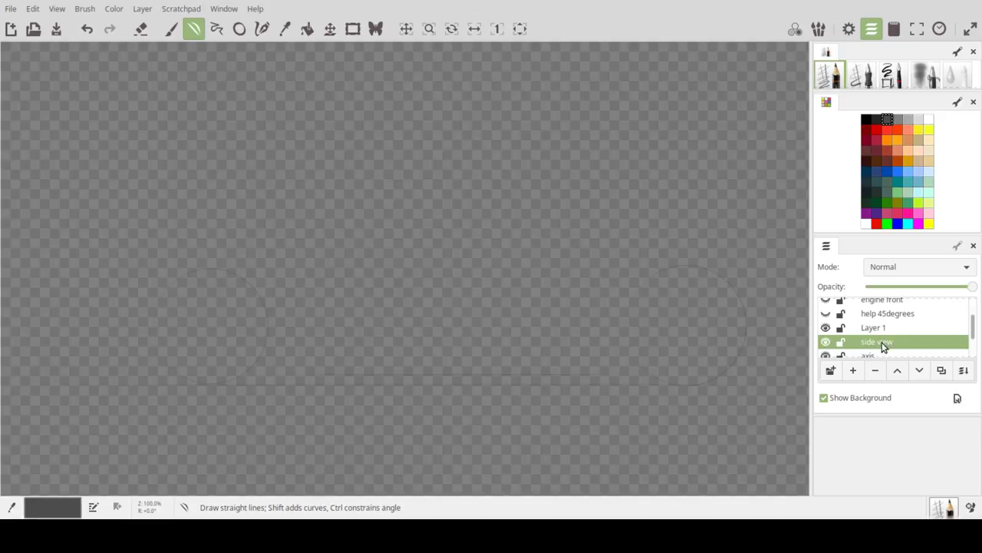
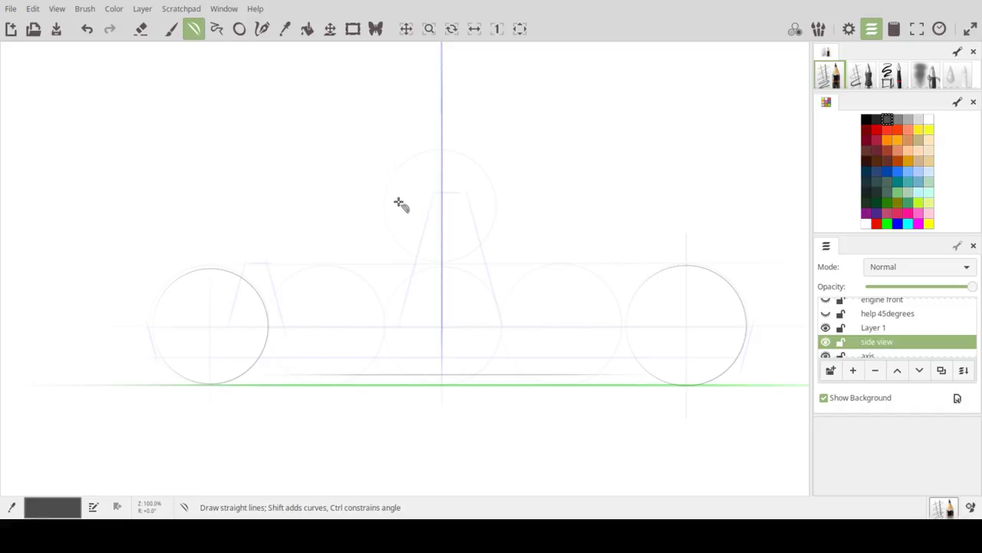
key(o)
drag(398, 191, 413, 172)
key(ctrl)
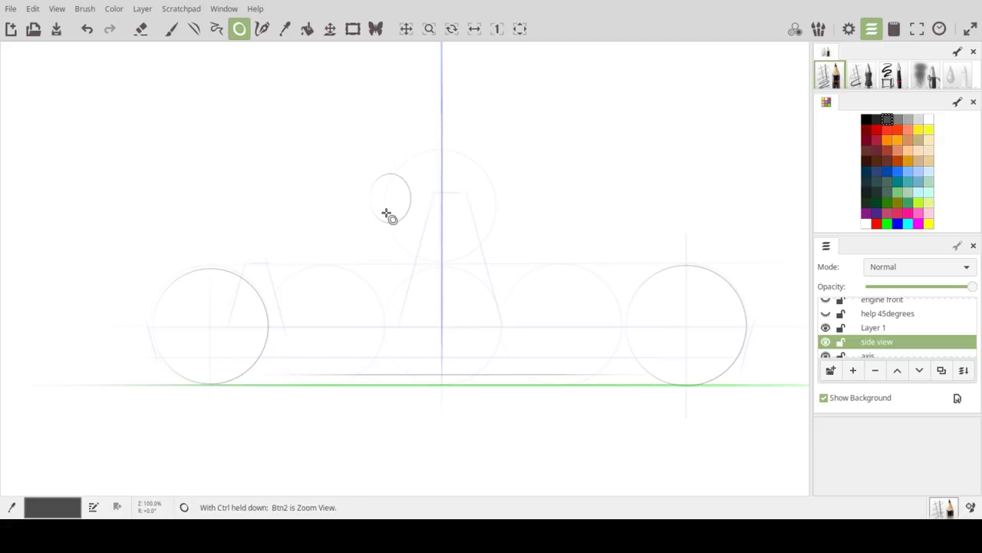
key(ctrl+z)
drag(376, 236, 397, 203)
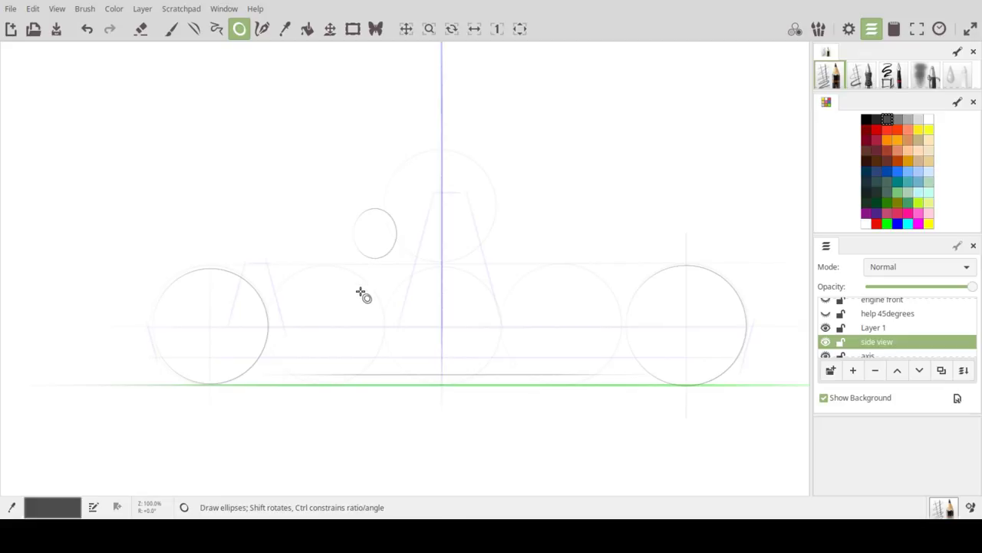
Step: Draw a tilted, elongated ellipse below the head for the driver's reclined torso
drag(346, 317, 376, 278)
key(ctrl)
key(ctrl+z)
key(ctrl+z)
mouse_move(344, 311)
mouse_down()
mouse_move(367, 257)
mouse_move(389, 261)
mouse_move(388, 274)
mouse_up()
key(ctrl)
key(ctrl+z)
mouse_move(369, 281)
mouse_down()
mouse_move(346, 300)
mouse_move(380, 265)
mouse_move(367, 255)
mouse_move(397, 269)
mouse_up()
key(l)
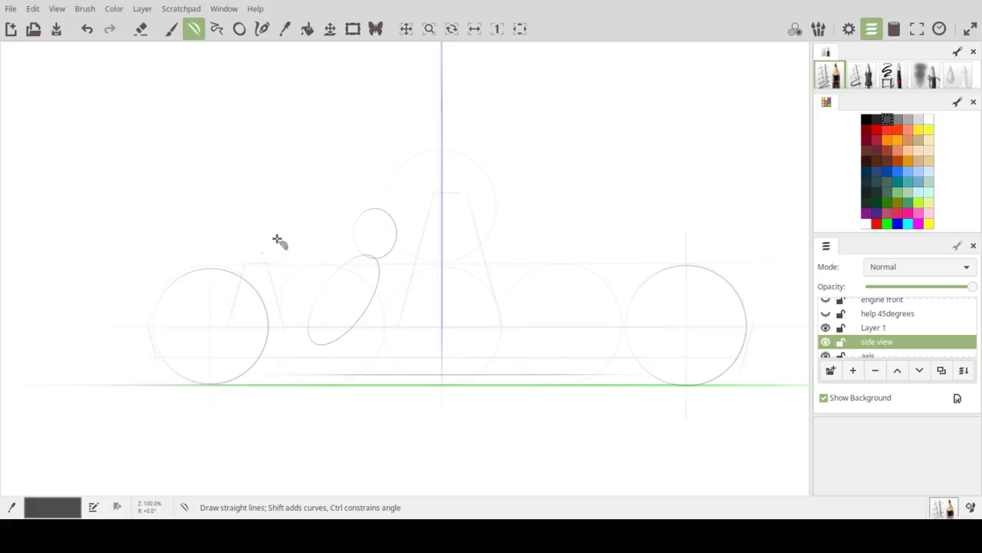
drag(261, 251, 385, 188)
drag(349, 215, 318, 214)
key(ctrl)
key(ctrl+z)
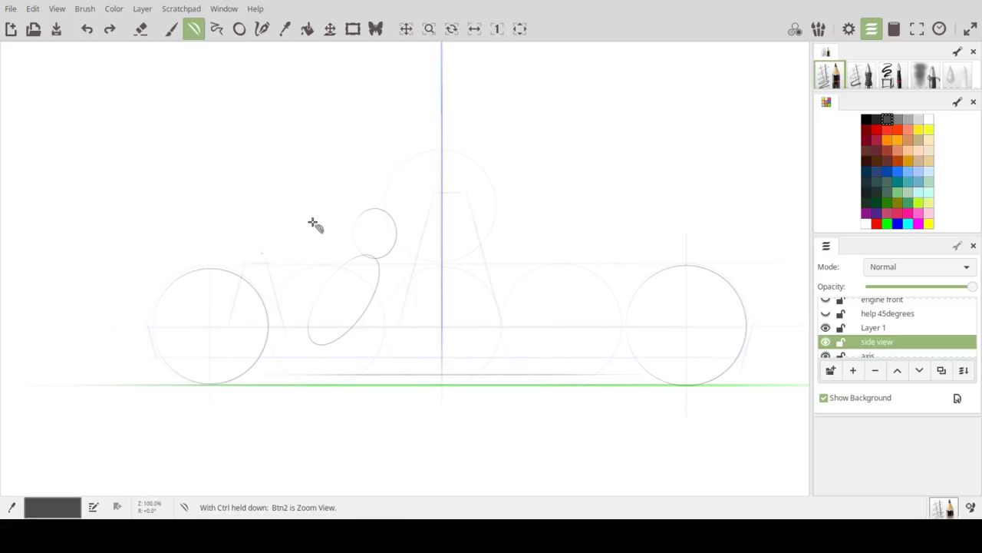
drag(239, 244, 399, 180)
key(shift)
mouse_move(351, 208)
mouse_down()
mouse_move(303, 210)
mouse_move(320, 206)
mouse_up()
key(ctrl)
key(ctrl+z)
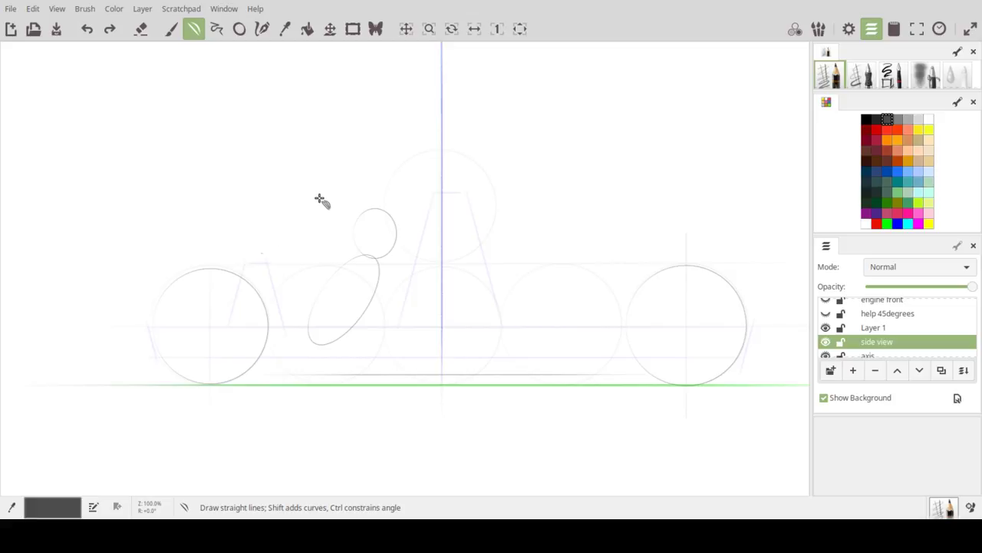
Step: Sketch the roof lines over the driver's head and a long, slightly curved slope from the roof down to the nose
mouse_move(320, 203)
mouse_down()
mouse_move(438, 191)
mouse_move(462, 201)
mouse_up()
mouse_move(374, 190)
mouse_down()
mouse_move(435, 184)
mouse_move(421, 204)
mouse_move(388, 189)
mouse_move(353, 208)
mouse_up()
mouse_move(65, 311)
mouse_down()
mouse_move(126, 274)
mouse_move(307, 204)
mouse_up()
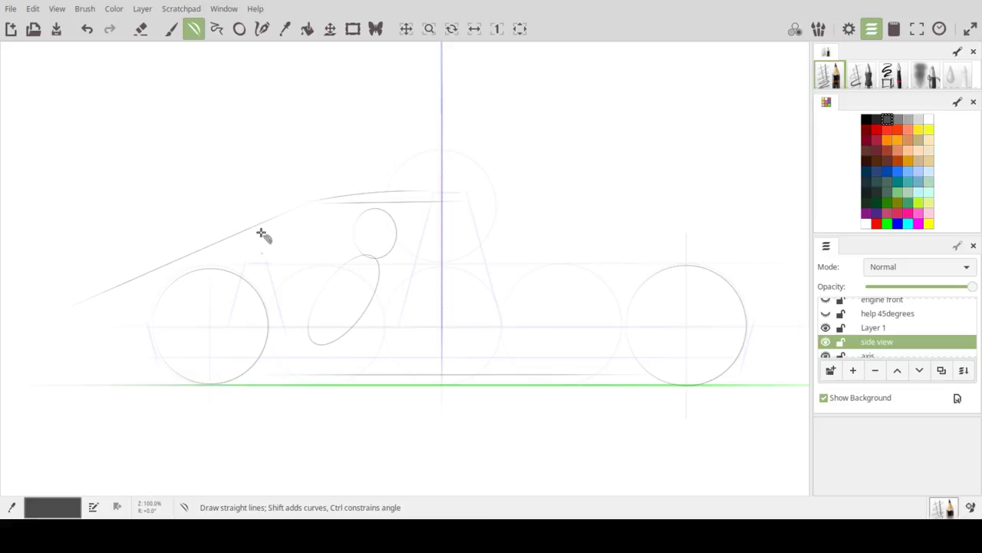
mouse_move(257, 230)
shift+mouse_down()
mouse_move(250, 219)
mouse_move(233, 228)
shift+mouse_up()
key(space)
drag(252, 261, 371, 206)
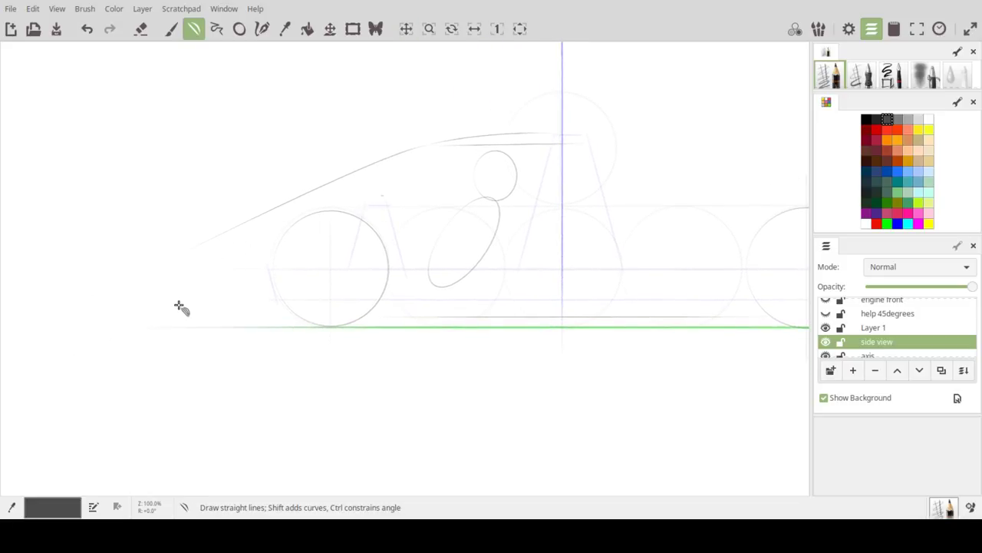
mouse_move(190, 314)
mouse_down()
mouse_move(173, 246)
mouse_move(181, 228)
mouse_move(176, 248)
mouse_move(188, 244)
mouse_move(191, 222)
mouse_move(332, 196)
mouse_move(405, 197)
mouse_move(297, 195)
mouse_up()
key(shift)
key(shift)
key(ctrl+z)
key(ctrl+z)
Step: Sketch the front fender curve from the nose tip over the front wheel and a slanted nose line below the tip
mouse_move(183, 260)
mouse_down()
mouse_move(255, 228)
mouse_move(384, 213)
mouse_move(280, 202)
mouse_move(315, 193)
mouse_up()
drag(187, 258, 214, 307)
Step: Sketch a nearly horizontal beltline behind the front wheel and a sloping windshield line up to the roof
mouse_move(381, 195)
mouse_down()
mouse_move(624, 189)
mouse_move(584, 179)
mouse_move(601, 191)
mouse_up()
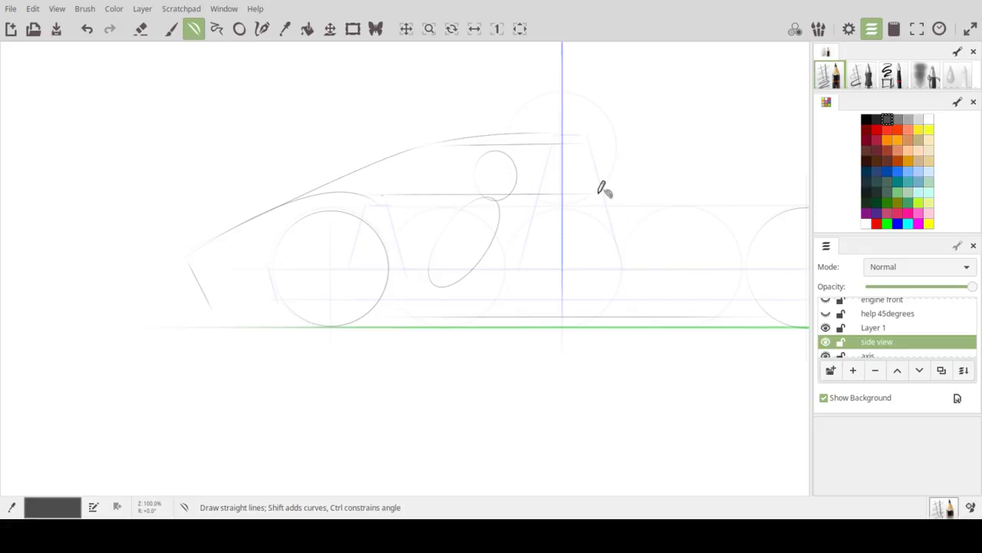
drag(602, 190, 623, 192)
drag(354, 189, 446, 143)
Step: Sketch a long fastback curve from the front of the roof down over the rear wheel
drag(581, 258, 458, 250)
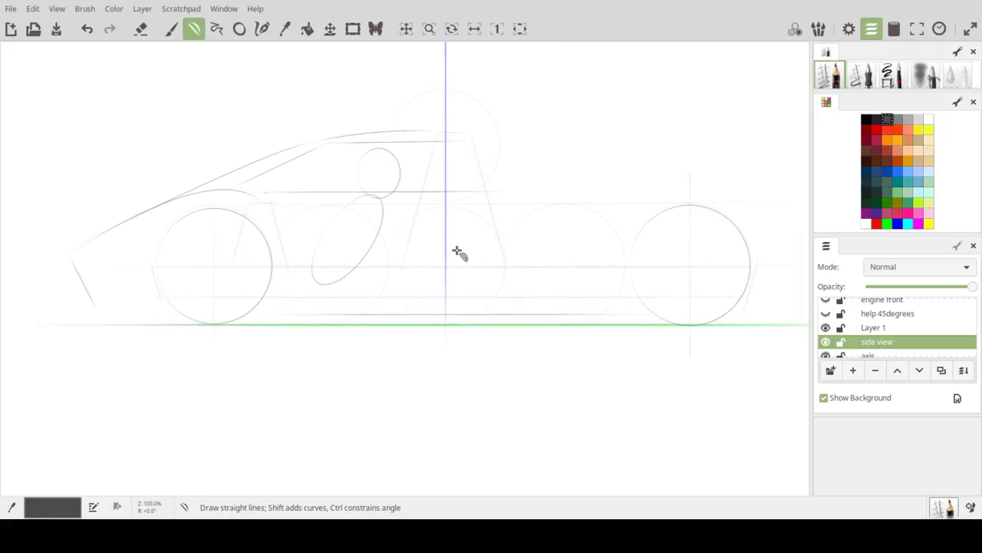
drag(326, 141, 507, 135)
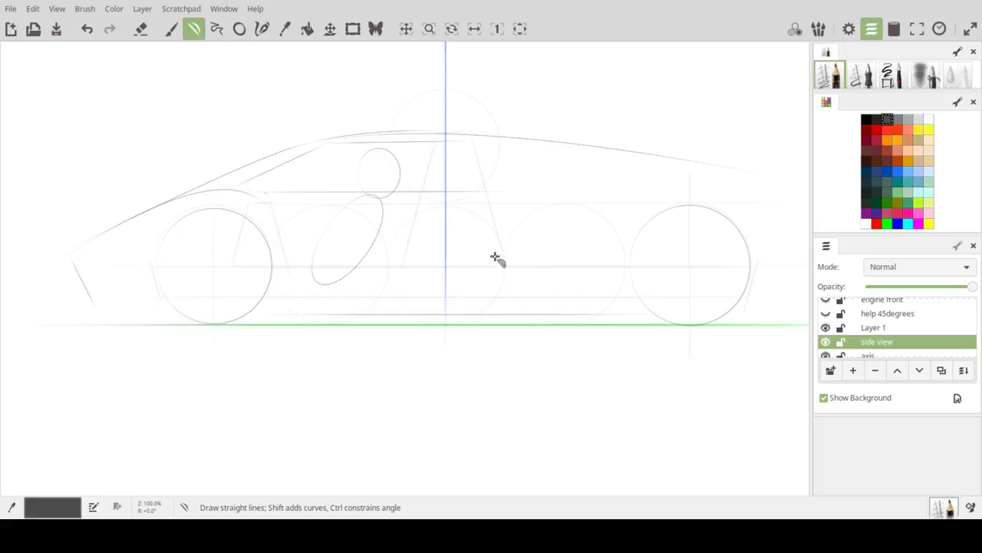
Step: Reload a fresh copy of the guide template base.ora and go to its side-view circles
click(8, 8)
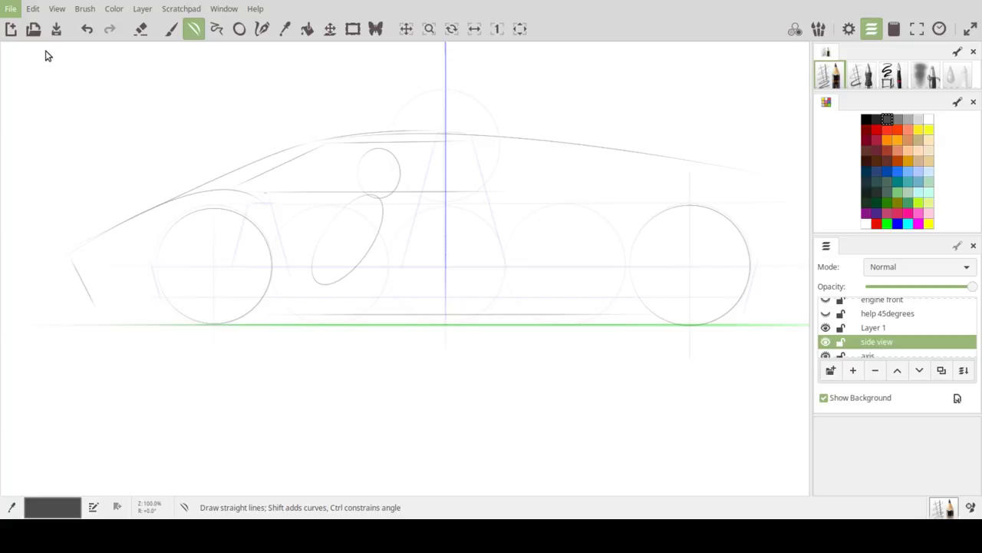
key(Escape)
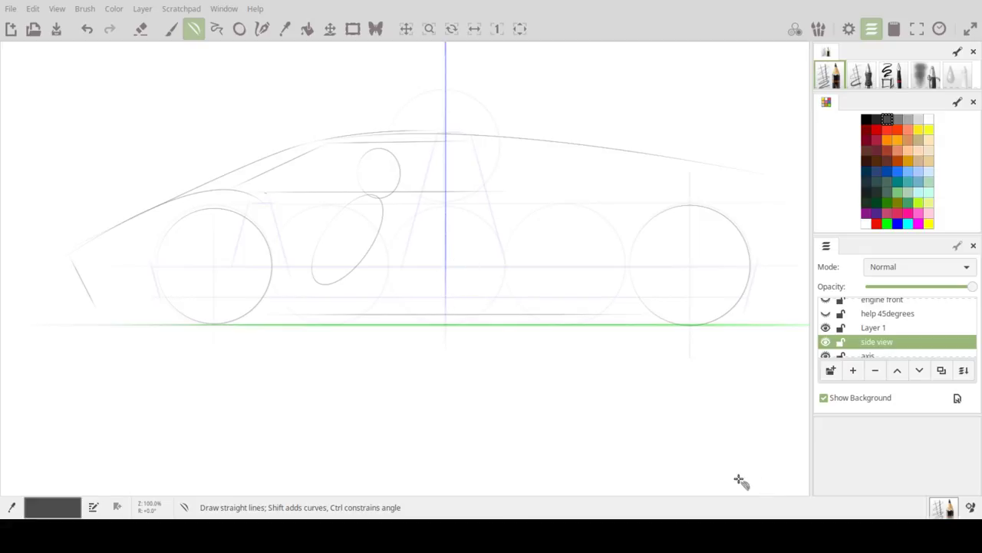
key(ctrl+r)
drag(479, 328, 622, 181)
drag(529, 261, 653, 146)
drag(597, 286, 737, 145)
drag(581, 248, 730, 137)
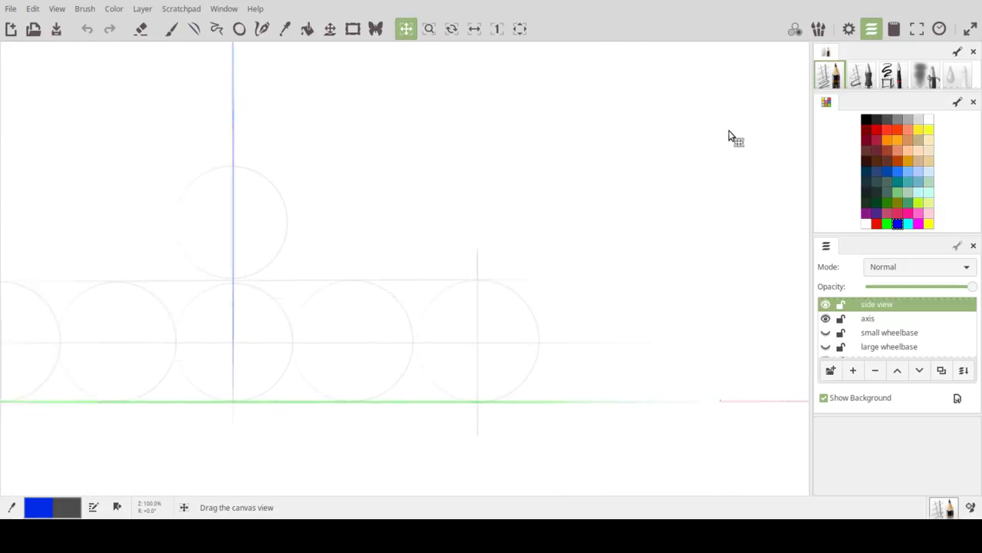
drag(540, 298, 648, 295)
Step: Draw blue circles for the front and rear wheels over the two outermost guide circles
key(o)
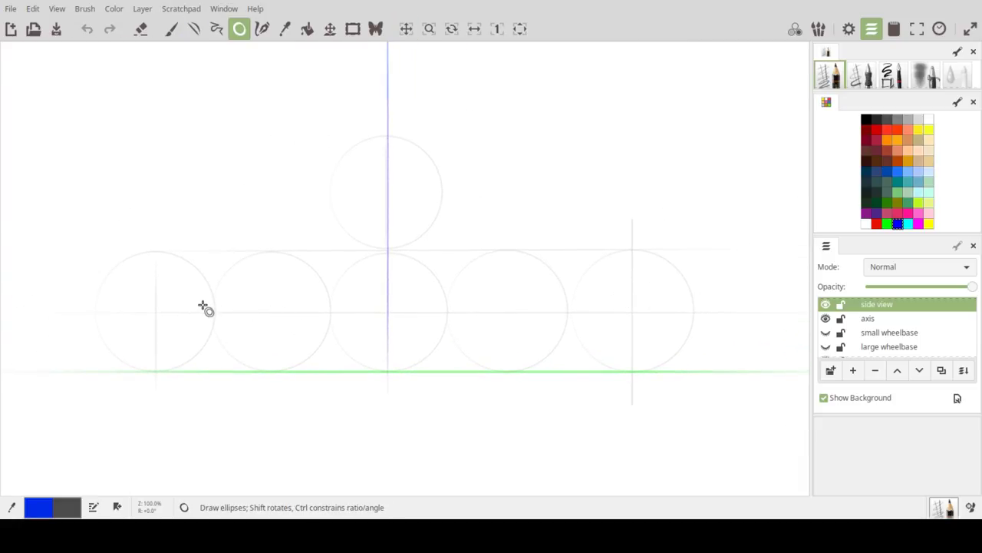
drag(156, 313, 219, 247)
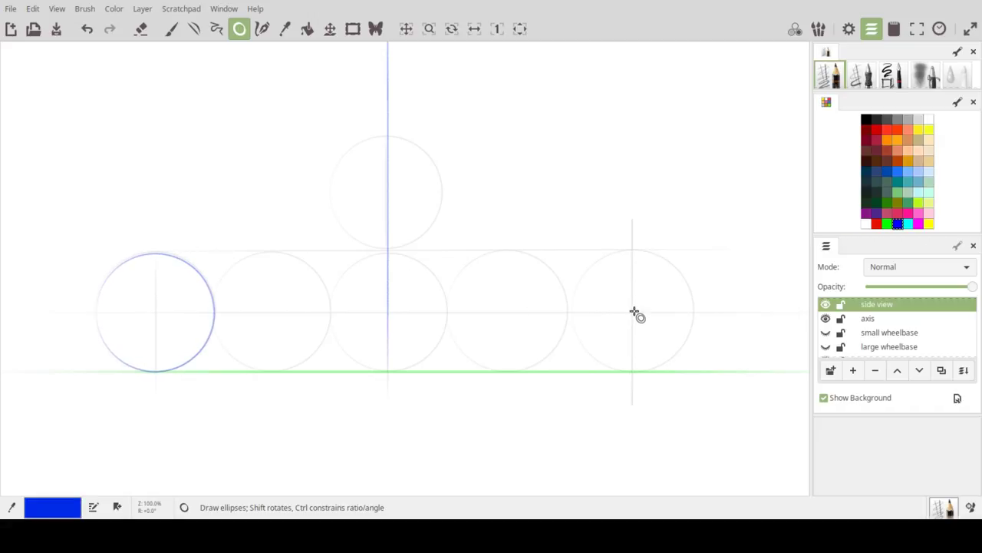
drag(633, 313, 684, 266)
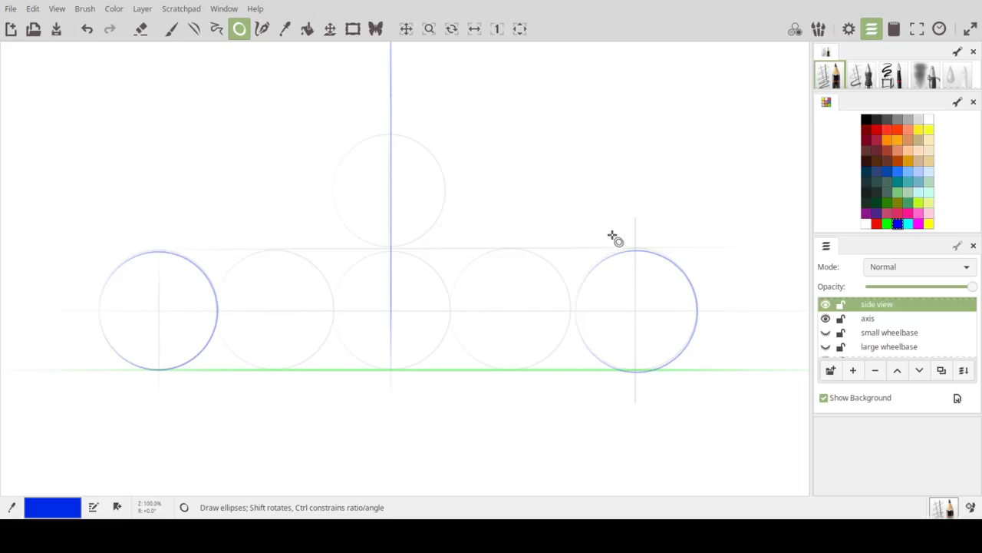
drag(562, 276, 624, 212)
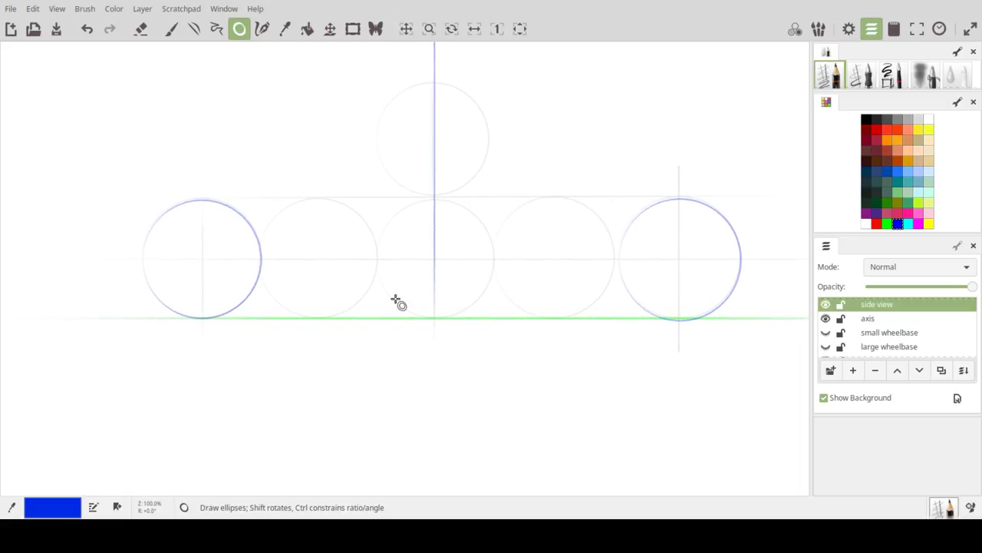
Step: Draw a nearly horizontal blue sill line between the two wheels, slightly above the ground line
key(l)
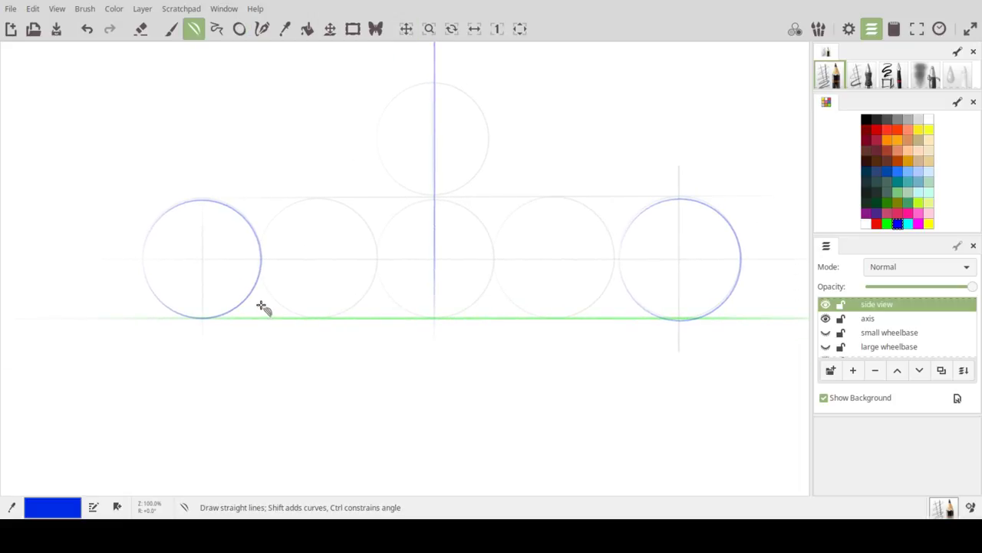
drag(262, 304, 625, 301)
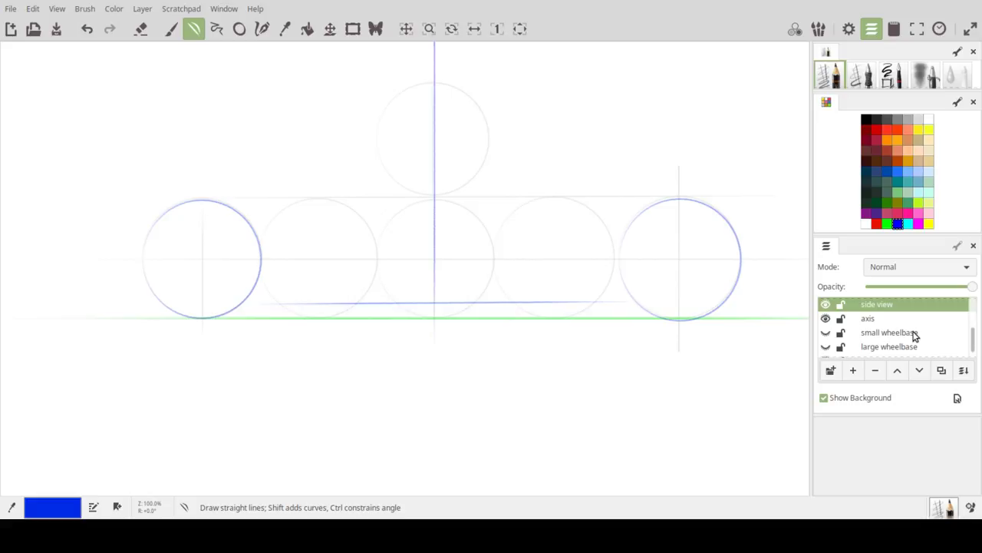
Step: Lower the opacity of the base layer until its guide circles are very faint, and make the side view layer active again
scroll(971, 338, down, 1)
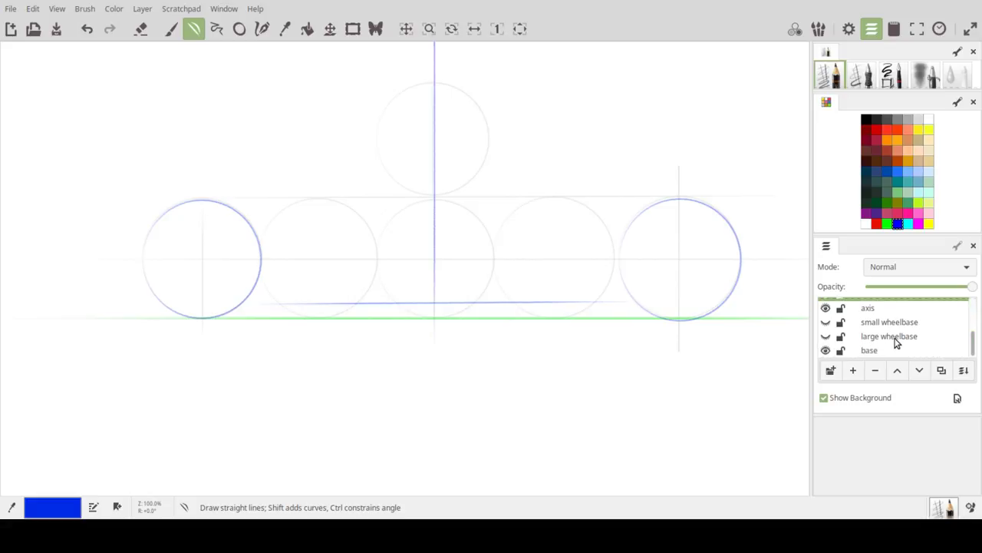
click(897, 337)
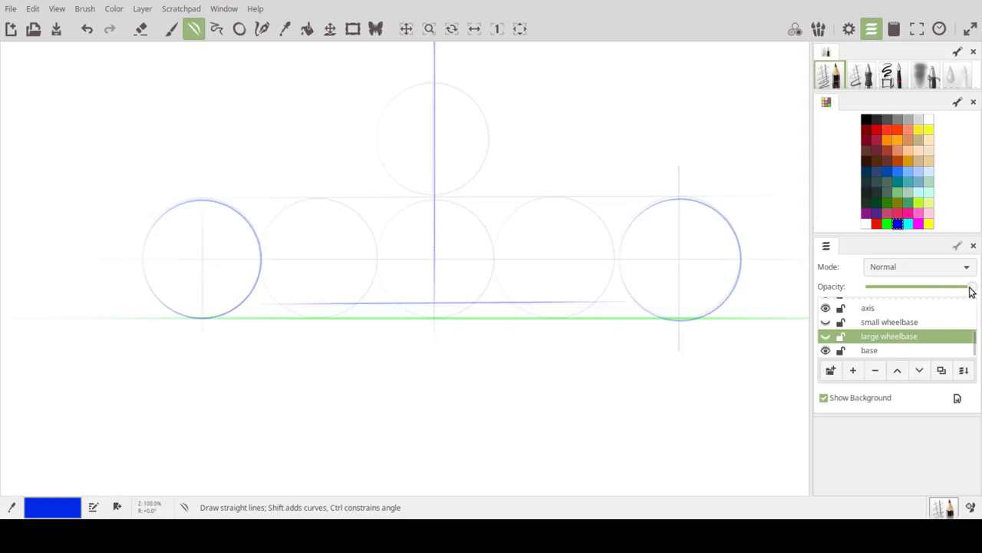
click(879, 351)
drag(892, 288, 881, 287)
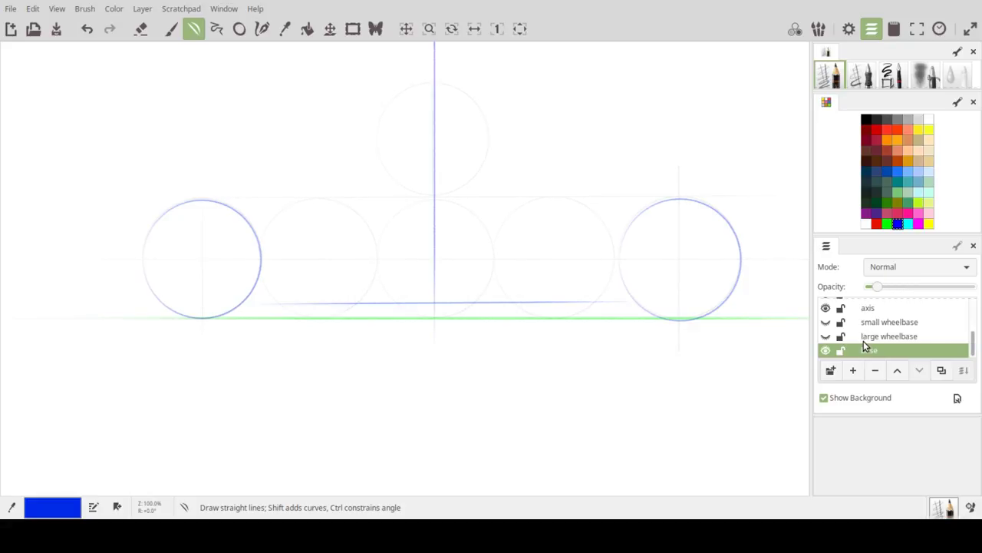
mouse_move(971, 347)
mouse_down()
mouse_move(973, 310)
mouse_move(973, 333)
mouse_up()
click(888, 336)
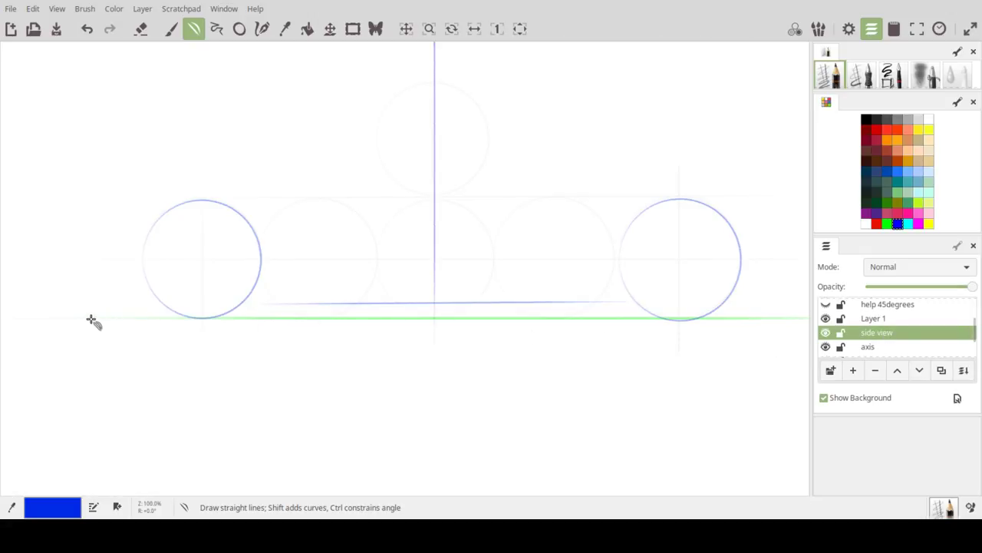
Step: Draw a straight ground line under both wheels and a rising windshield curve from behind the front wheel to the roof
drag(56, 317, 263, 324)
key(ctrl+z)
mouse_move(77, 315)
mouse_down()
mouse_move(811, 314)
mouse_move(806, 323)
mouse_up()
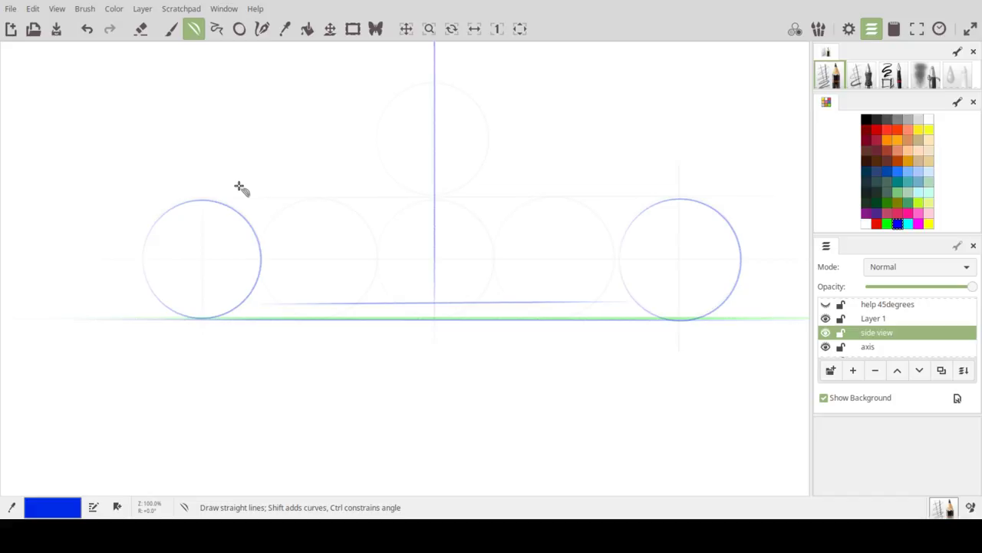
mouse_move(240, 183)
mouse_down()
mouse_move(342, 139)
mouse_move(395, 132)
mouse_move(277, 184)
mouse_up()
drag(62, 271, 160, 210)
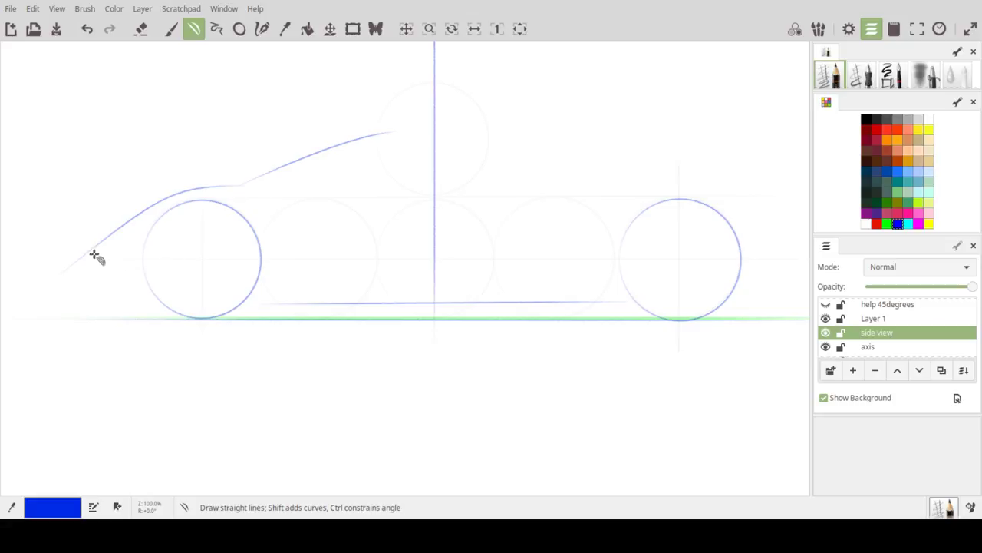
drag(80, 262, 97, 300)
key(ctrl+z)
key(ctrl+z)
Step: Sketch a hood curve arching over the front wheel down to a high nose, and a front edge slanting down and back from its tip
drag(55, 245, 175, 189)
key(shift)
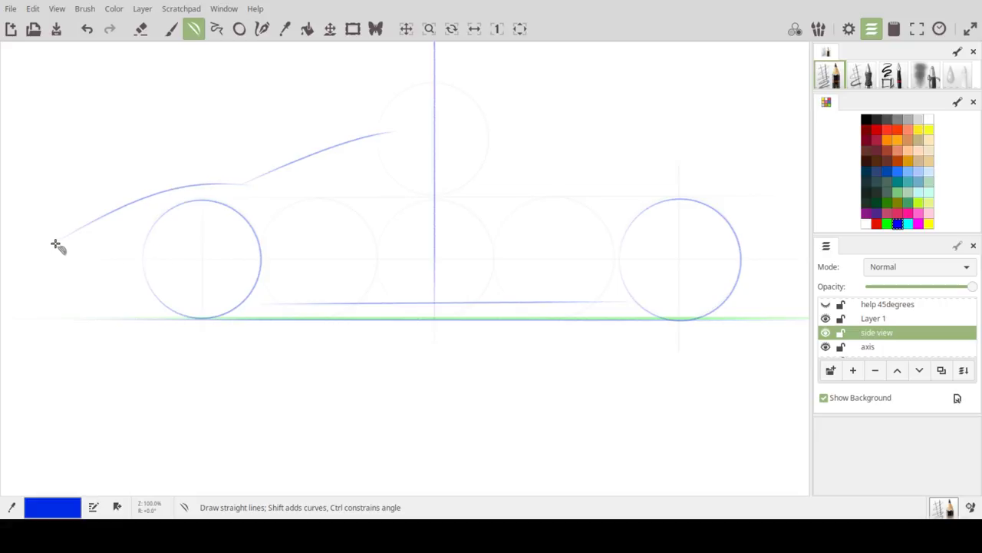
drag(58, 254, 86, 301)
Step: Sketch a shallow beltline between the wheels and a long fastback roof curve running from the windshield down past the rear wheel
mouse_move(234, 185)
mouse_down()
mouse_move(424, 189)
mouse_move(359, 196)
mouse_move(625, 194)
mouse_move(558, 193)
mouse_move(611, 192)
mouse_up()
drag(347, 191, 432, 192)
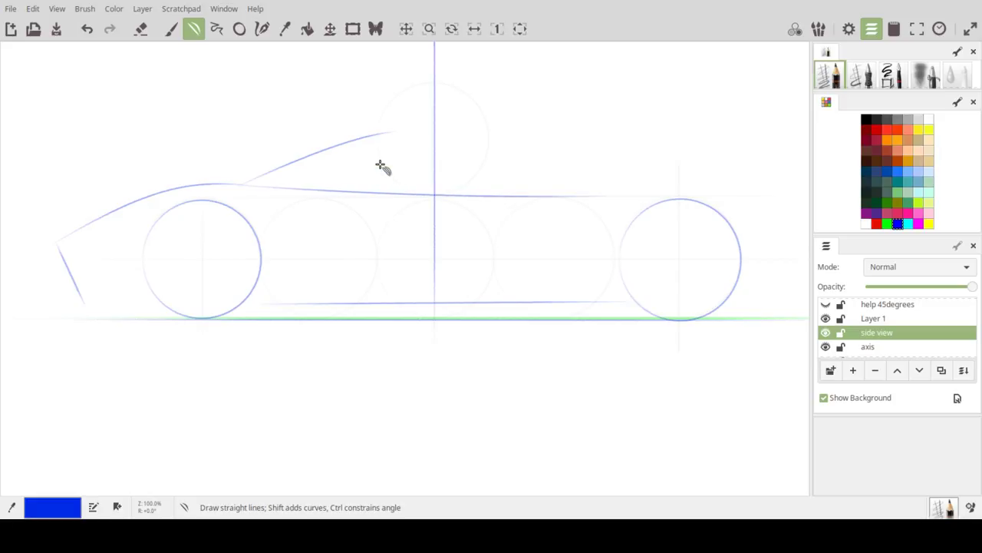
drag(387, 134, 726, 171)
drag(573, 153, 511, 135)
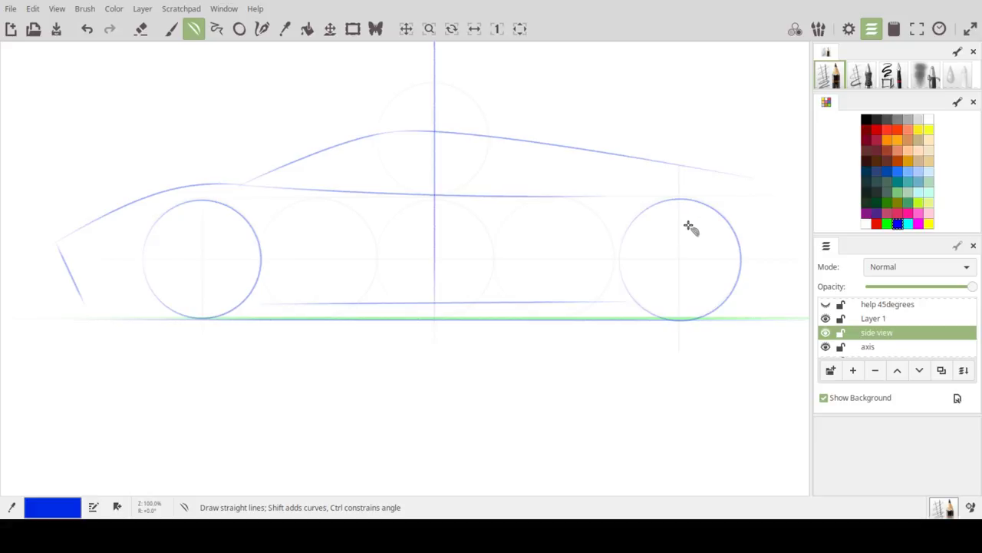
Step: Sketch the rounded tail from the end of the roofline and the rear bumper curves leaning forward toward the sill height
drag(698, 212, 621, 215)
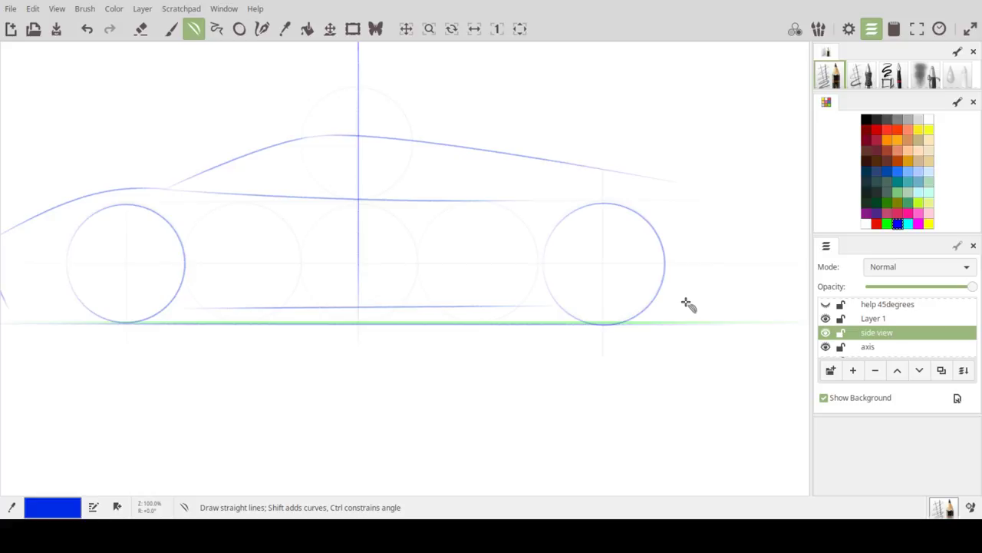
mouse_move(687, 301)
mouse_down()
mouse_move(721, 215)
mouse_move(737, 217)
mouse_move(713, 218)
mouse_move(705, 239)
mouse_move(715, 246)
mouse_move(680, 299)
mouse_move(720, 215)
mouse_up()
key(shift)
mouse_move(716, 218)
mouse_down()
mouse_move(699, 189)
mouse_move(680, 184)
mouse_up()
key(shift)
drag(670, 302, 739, 278)
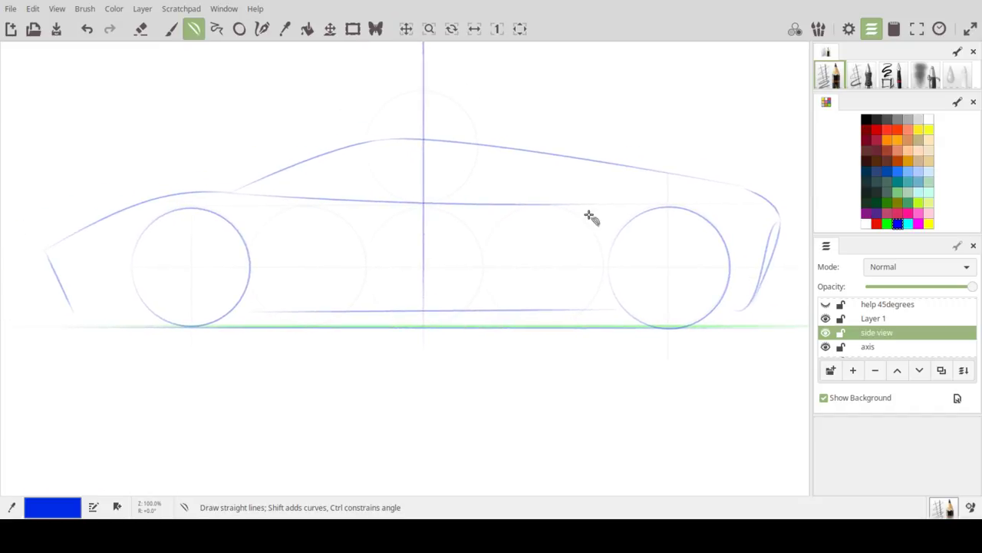
Step: Draw the side window's upper edge just below the roofline and a pair of parallel slanted lines for the windshield pillar
mouse_move(388, 141)
mouse_down()
mouse_move(692, 164)
mouse_move(755, 189)
mouse_move(722, 163)
mouse_move(763, 192)
mouse_move(713, 189)
mouse_move(686, 162)
mouse_move(585, 147)
mouse_move(625, 151)
mouse_move(613, 171)
mouse_move(618, 163)
mouse_up()
drag(303, 198, 371, 146)
drag(312, 199, 422, 139)
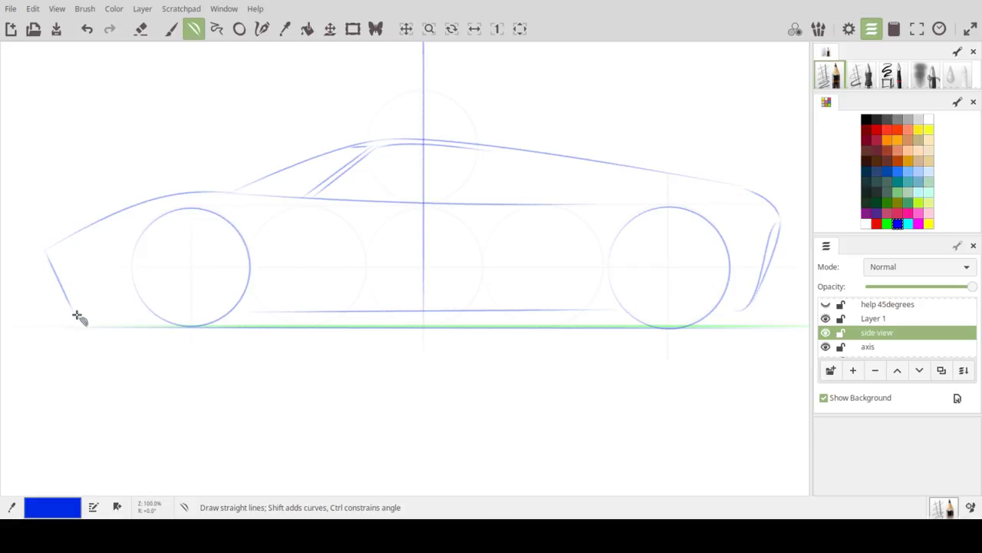
Step: Draw the nose's lower edge back to the front wheel and a rear fender curve rising from the beltline over the rear wheel
drag(79, 315, 152, 314)
mouse_move(518, 206)
mouse_down()
mouse_move(748, 184)
mouse_move(650, 179)
mouse_move(673, 182)
mouse_move(660, 191)
mouse_up()
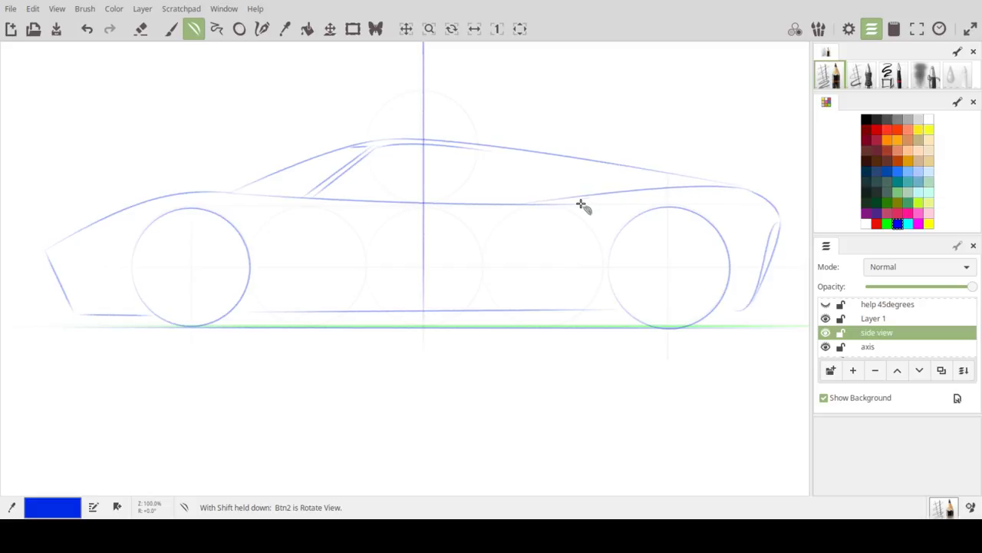
drag(577, 191, 606, 176)
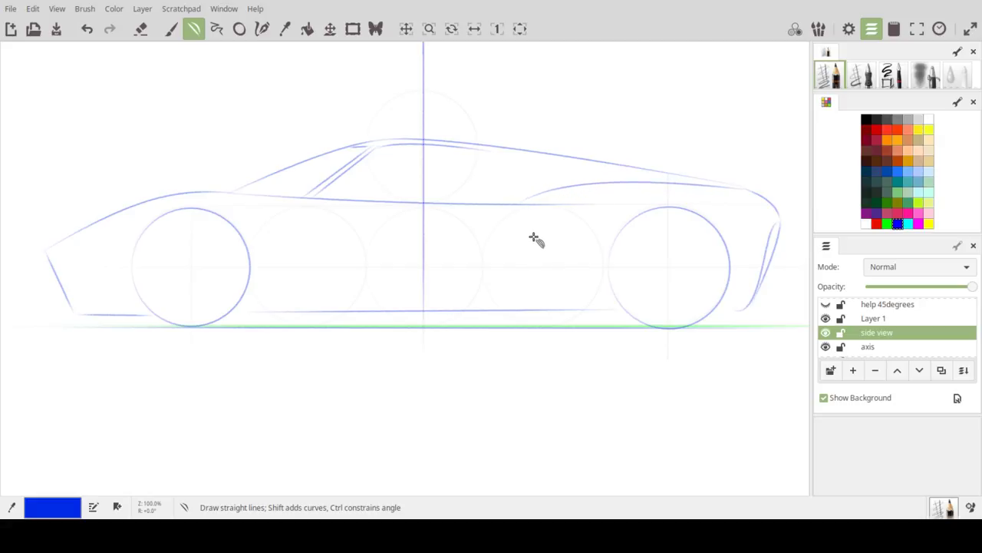
key(ctrl)
key(ctrl+z)
drag(418, 202, 634, 176)
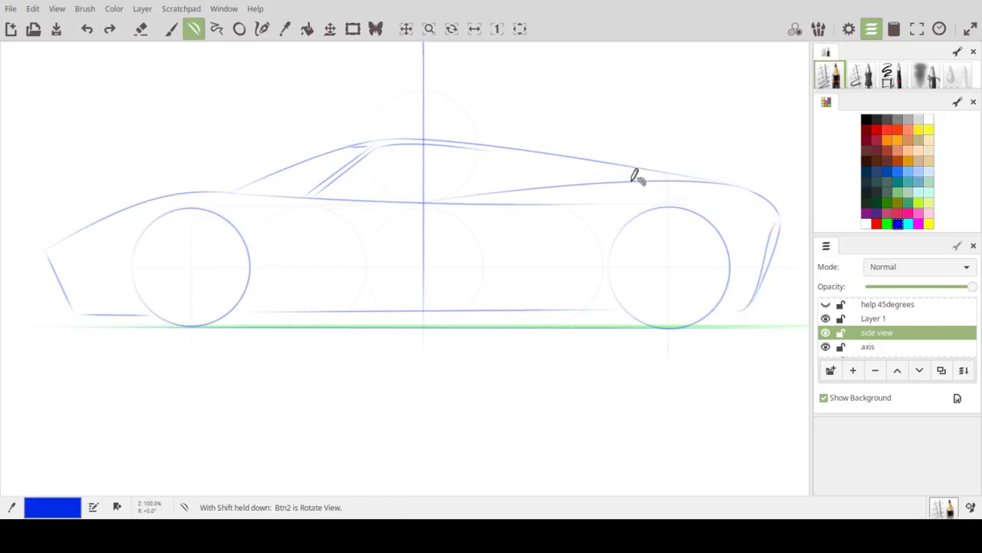
drag(492, 192, 536, 201)
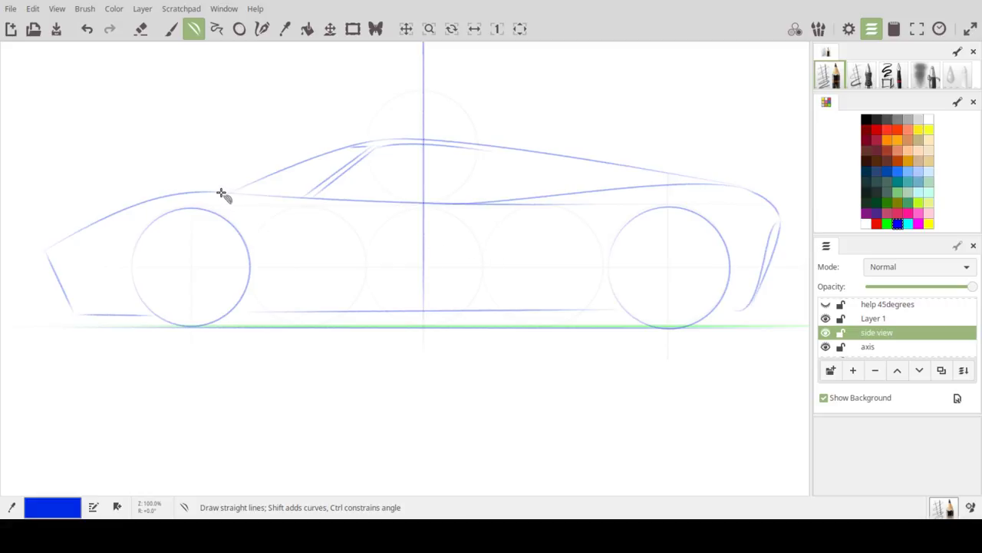
Step: Draw a crease curving down from the front of the beltline toward the rear wheel, and a second line parallel above the sill
drag(234, 191, 389, 211)
drag(395, 208, 567, 238)
mouse_move(410, 222)
mouse_down()
mouse_move(379, 218)
mouse_move(386, 199)
mouse_move(358, 194)
mouse_move(397, 205)
mouse_up()
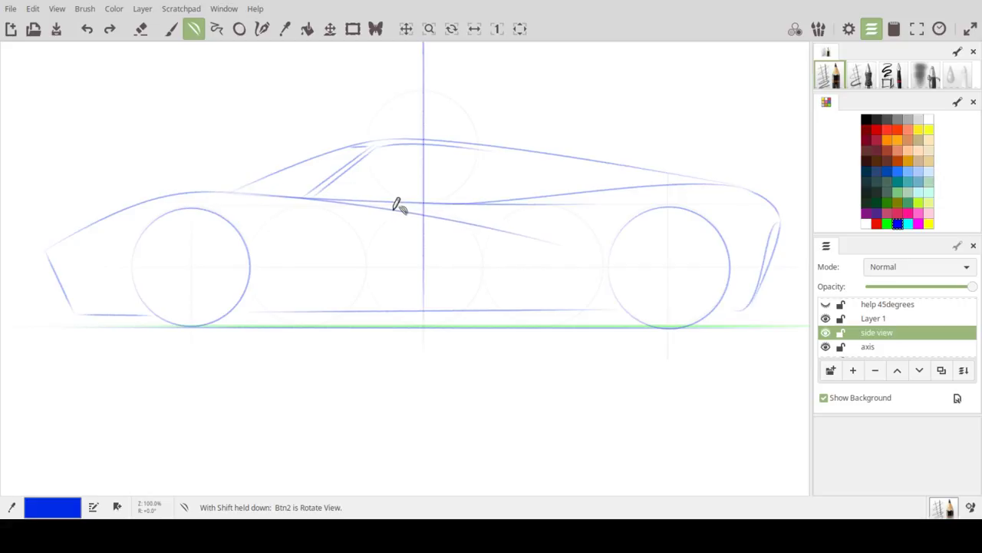
drag(396, 206, 391, 211)
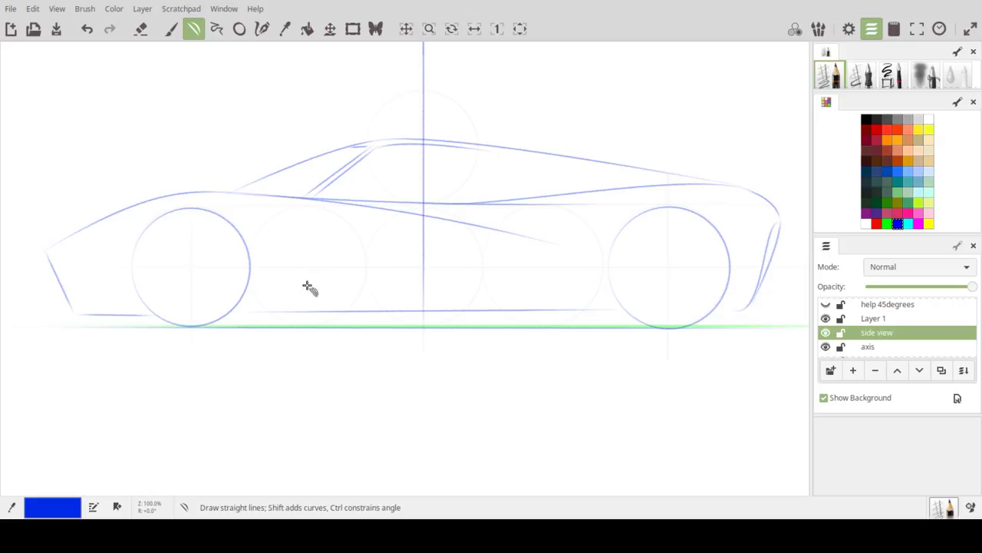
mouse_move(270, 296)
mouse_down()
mouse_move(598, 295)
mouse_move(563, 285)
mouse_move(486, 289)
mouse_move(485, 306)
mouse_up()
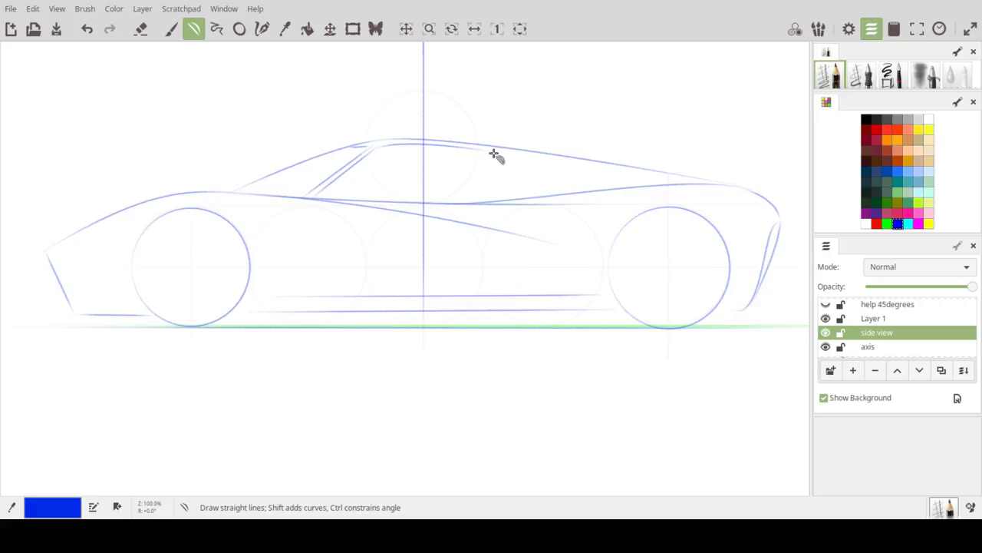
Step: Round off the side window's rear corner and draw the door's slanted rear edge and curved front edge down to the sill
mouse_move(492, 152)
mouse_down()
mouse_move(526, 164)
mouse_move(508, 170)
mouse_up()
key(ctrl+z)
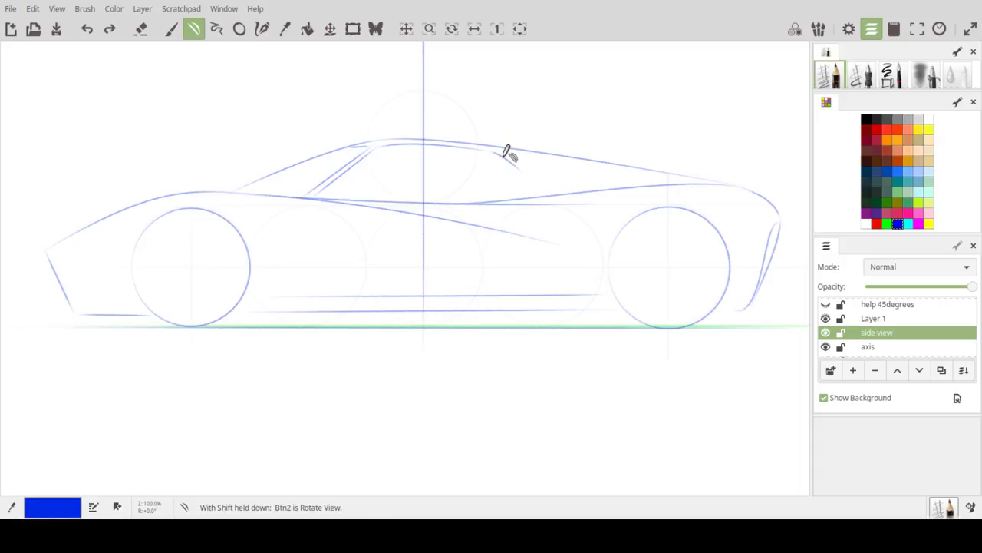
key(ctrl+shift+z)
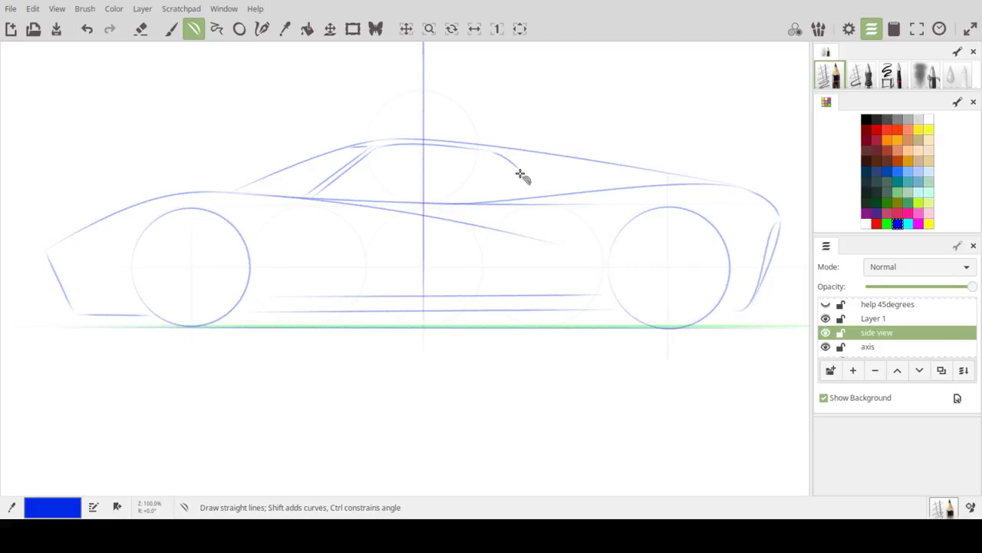
mouse_move(520, 171)
mouse_down()
mouse_move(529, 190)
mouse_move(515, 240)
mouse_move(460, 309)
mouse_up()
drag(485, 252, 515, 202)
drag(313, 201, 330, 222)
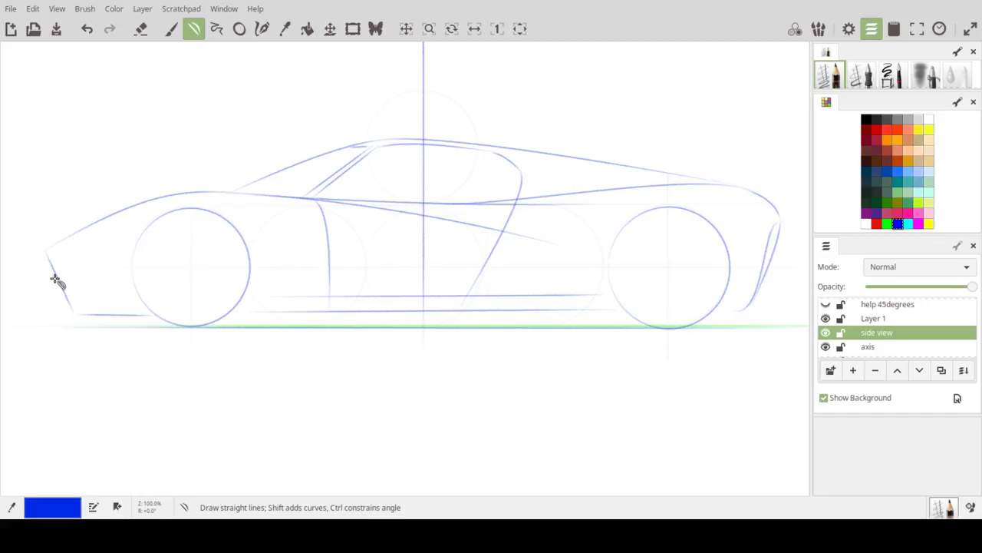
Step: Add a horizontal line from the nose tip to the front wheel and a second contour inside the rounded tail
drag(47, 251, 121, 246)
drag(687, 187, 745, 192)
drag(680, 187, 751, 196)
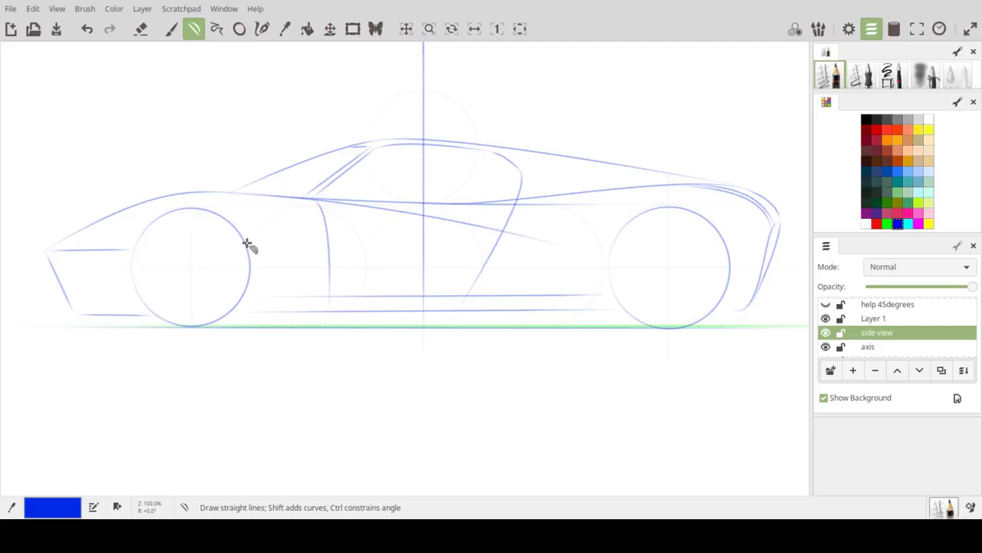
Step: Extend the windshield pillar's two parallel lines diagonally down from the beltline to the back of the front wheel
drag(247, 242, 306, 196)
drag(253, 238, 312, 193)
drag(409, 140, 733, 146)
key(ctrl)
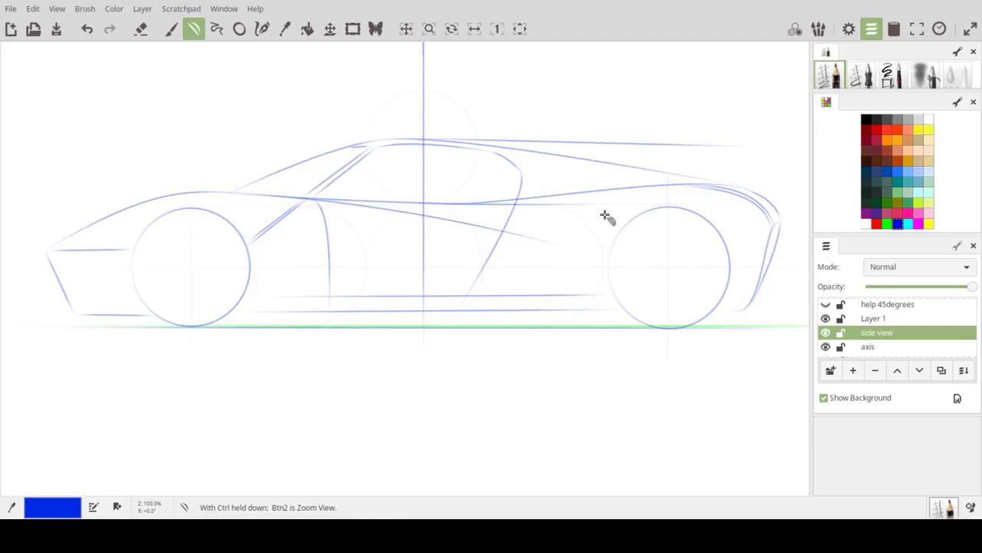
key(ctrl+z)
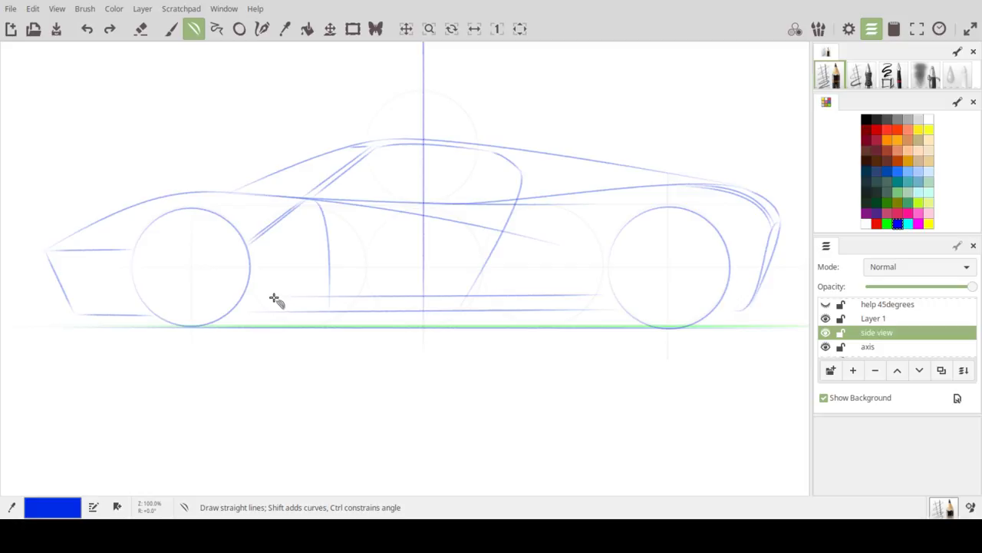
Step: Draw a long curve rising from the sill behind the front wheel and hooking back to the beltline ahead of the rear wheel
mouse_move(274, 296)
mouse_down()
mouse_move(285, 284)
mouse_move(560, 257)
mouse_move(589, 224)
mouse_move(587, 189)
mouse_move(550, 210)
mouse_move(565, 212)
mouse_move(562, 246)
mouse_move(532, 230)
mouse_move(531, 217)
mouse_move(551, 215)
mouse_move(553, 228)
mouse_up()
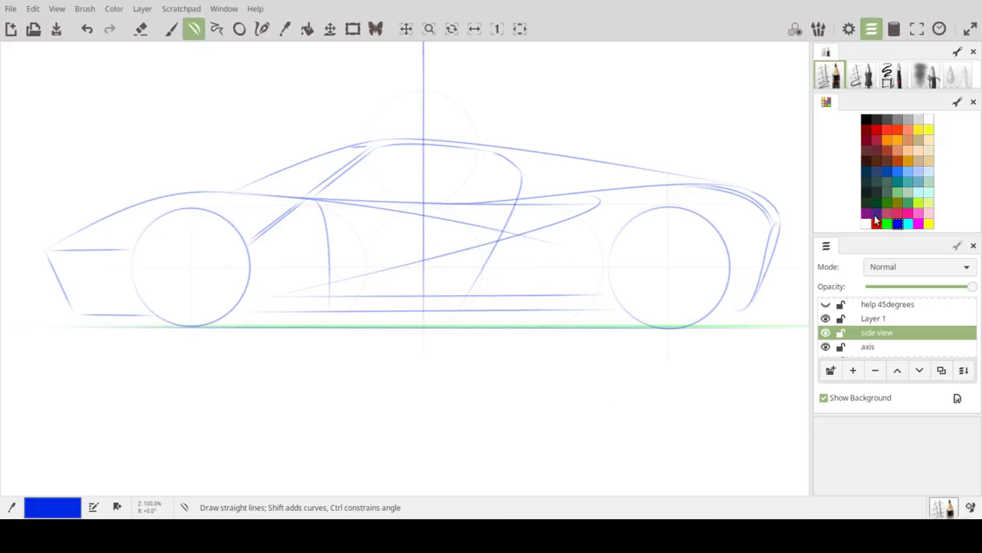
Step: Make Layer 1 active and choose black with the pen brush for inking over the blue sketch
click(876, 119)
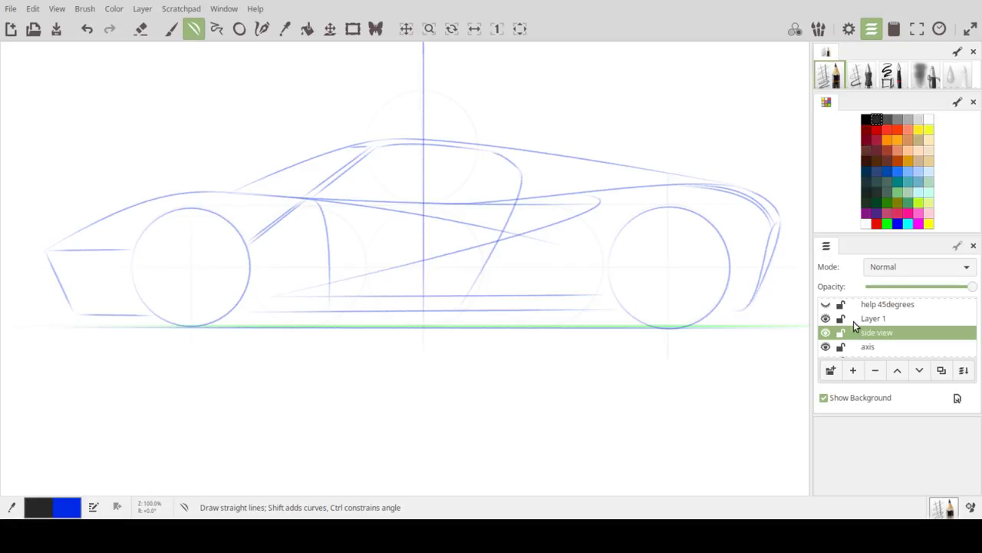
click(873, 319)
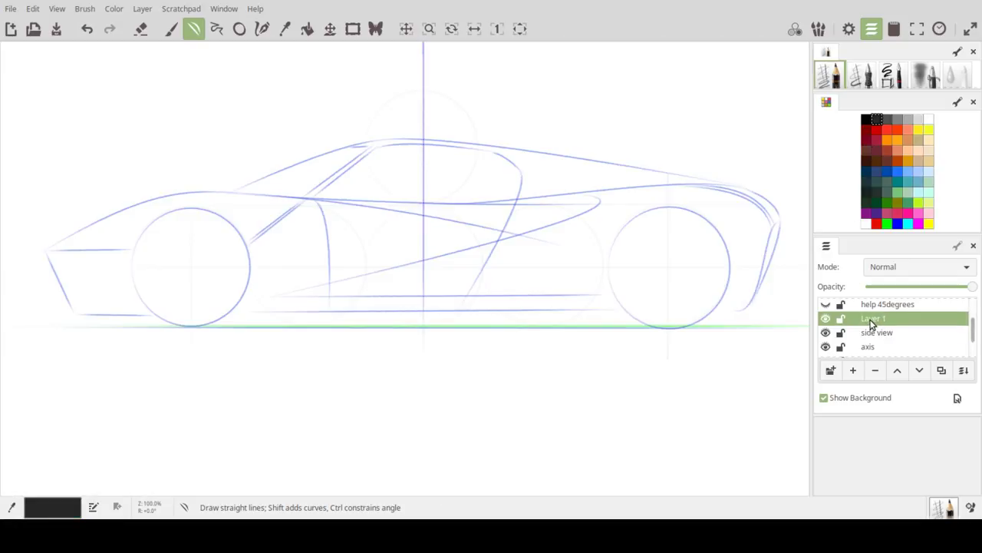
click(868, 119)
click(867, 80)
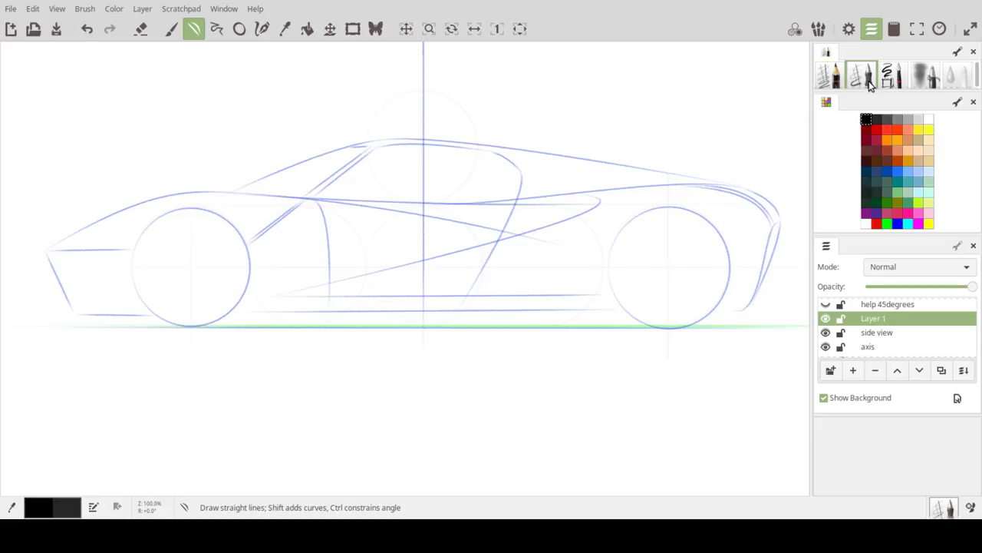
mouse_move(192, 267)
mouse_down()
mouse_move(211, 245)
mouse_move(204, 254)
mouse_up()
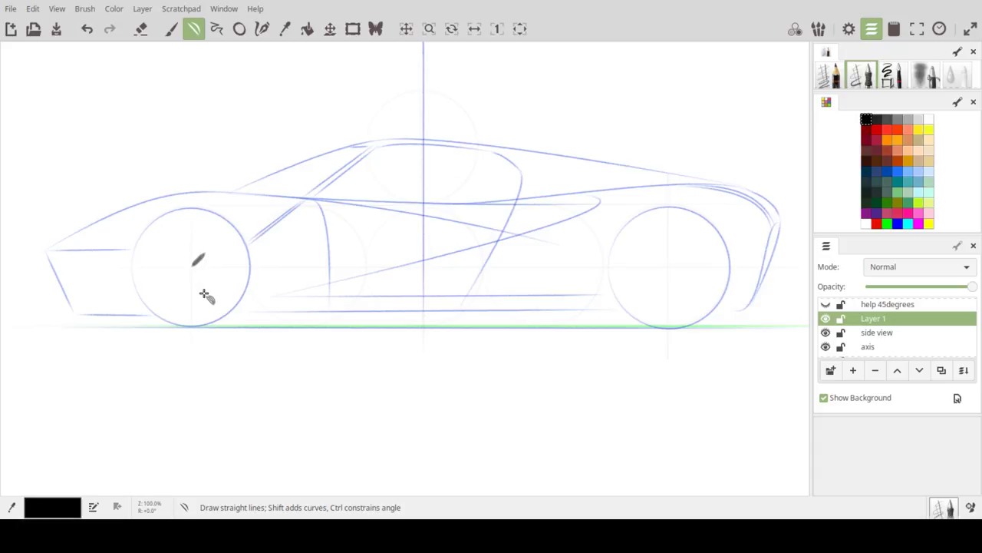
key(ctrl+z)
key(o)
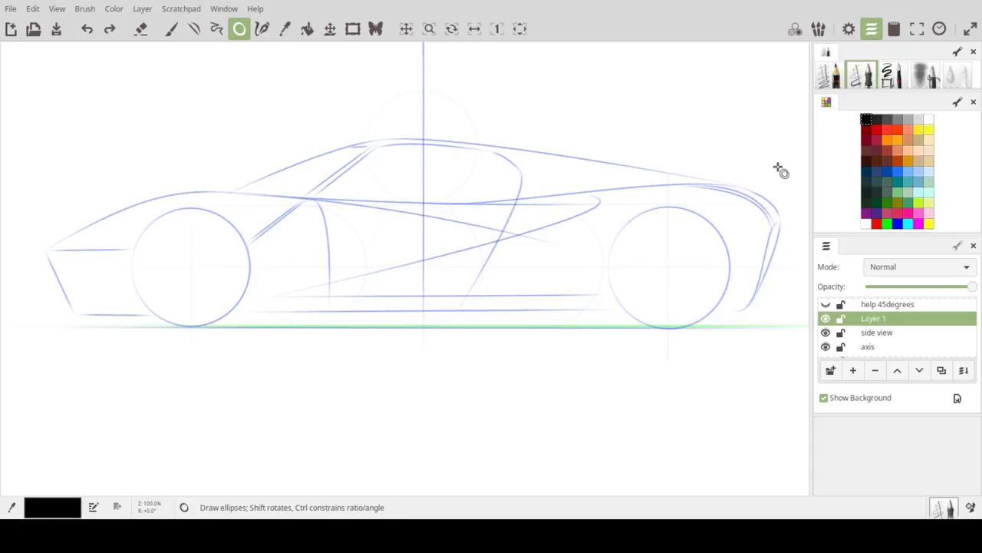
key(l)
mouse_move(191, 268)
mouse_down()
mouse_move(222, 239)
mouse_move(205, 259)
mouse_up()
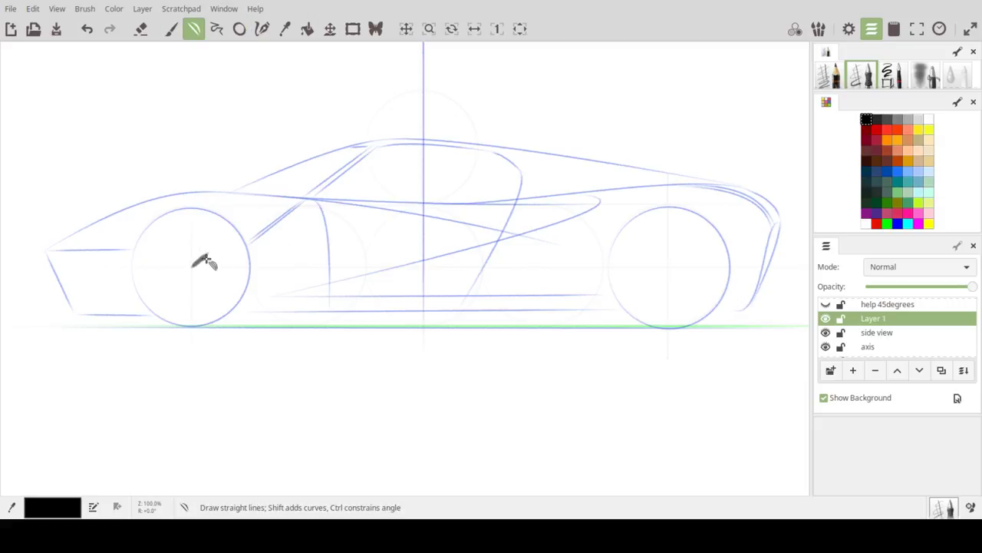
key(b)
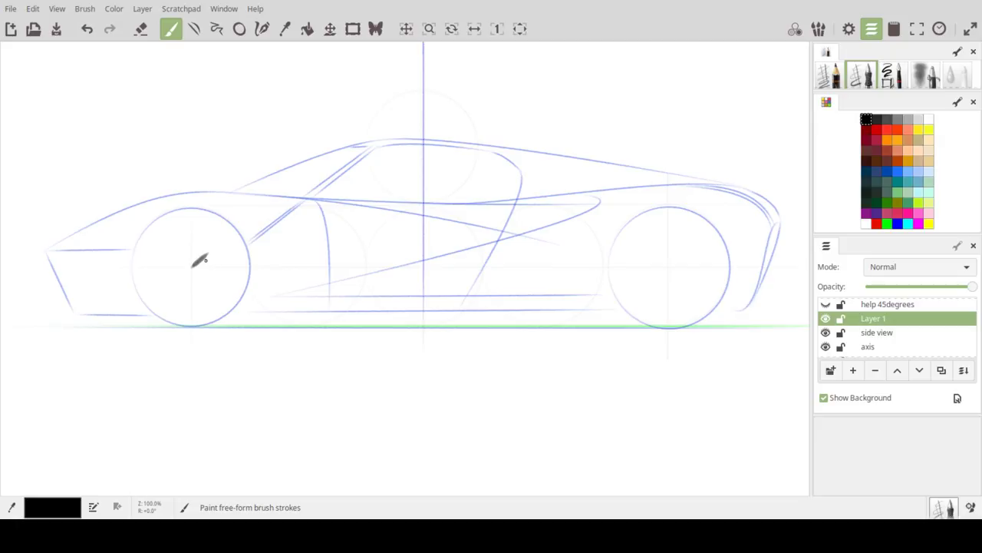
key(ctrl)
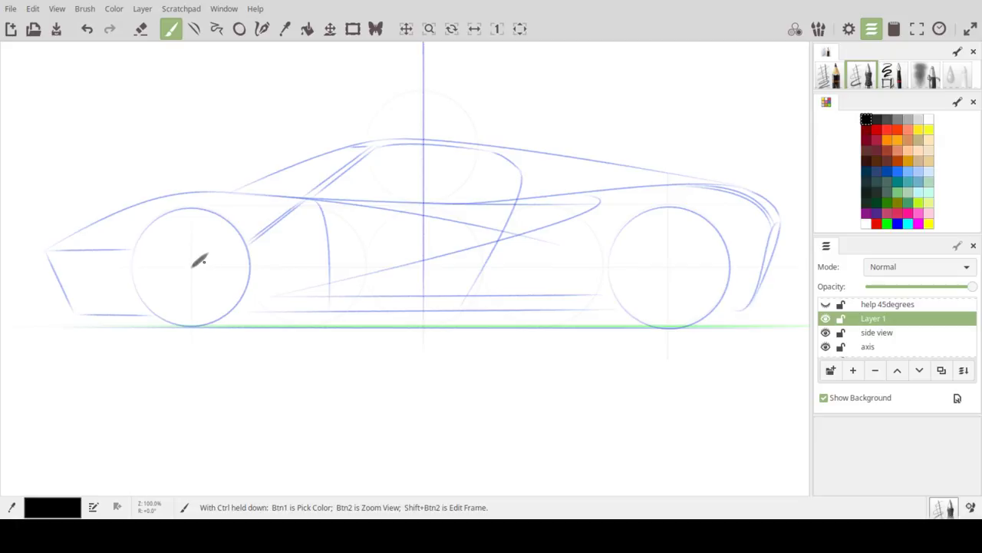
key(ctrl+z)
key(s)
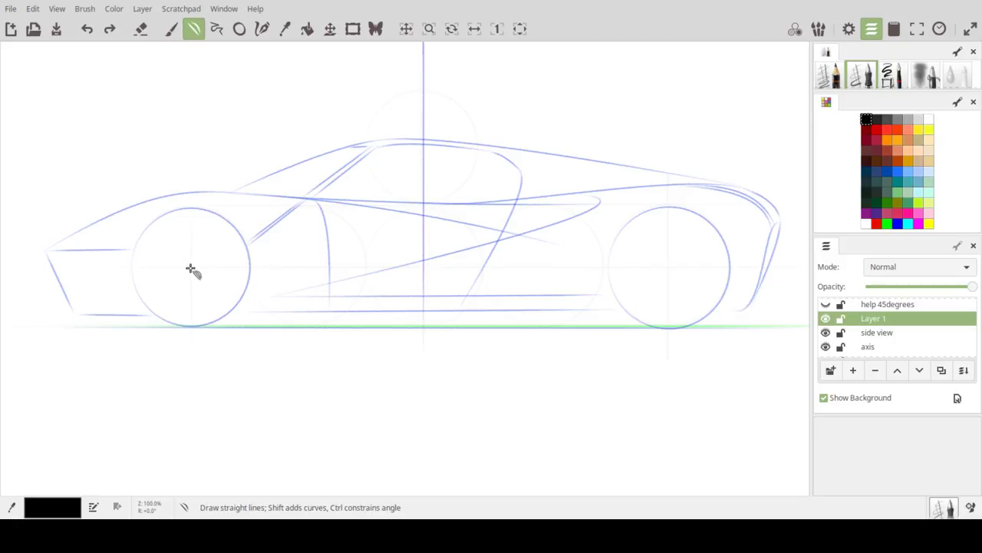
Step: Ink the front wheel circle in black and fade the side view layer by lowering its opacity to roughly a quarter
key(o)
mouse_move(193, 269)
mouse_down()
mouse_move(247, 203)
mouse_move(260, 208)
mouse_up()
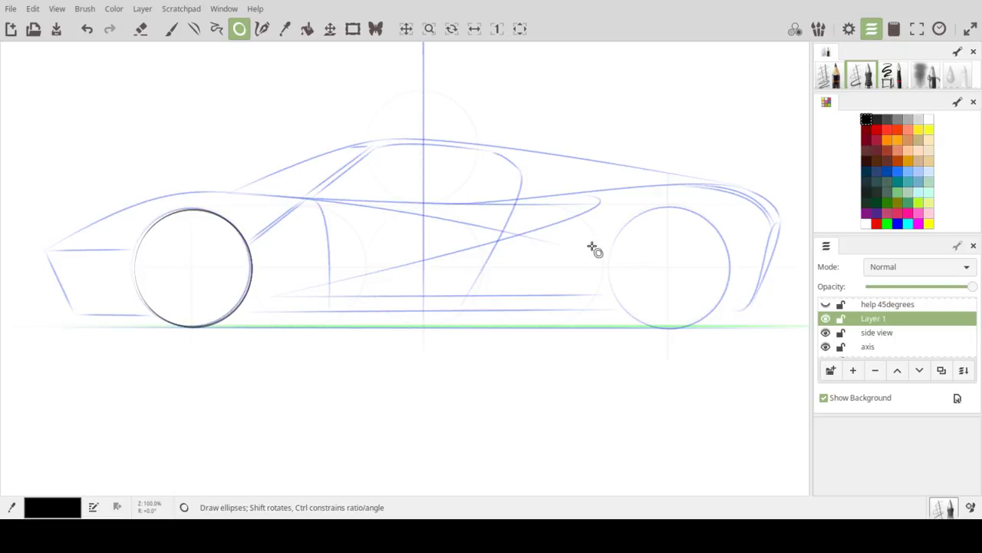
click(878, 335)
drag(964, 290, 898, 288)
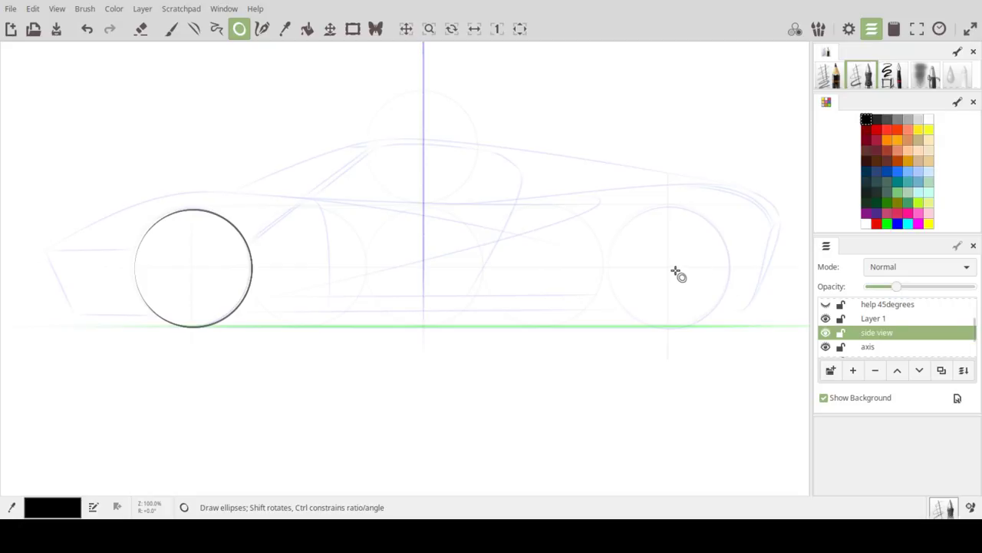
Step: On Layer 1, ink the rear wheel circle and a straight ground line running beneath both wheels across the canvas
click(867, 318)
mouse_move(670, 269)
mouse_down()
mouse_move(704, 217)
mouse_move(733, 200)
mouse_up()
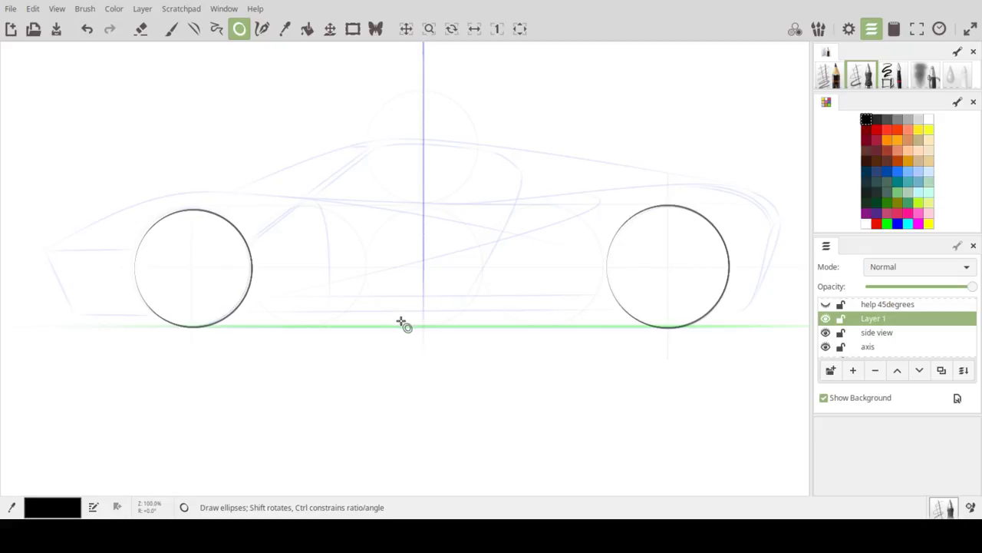
key(l)
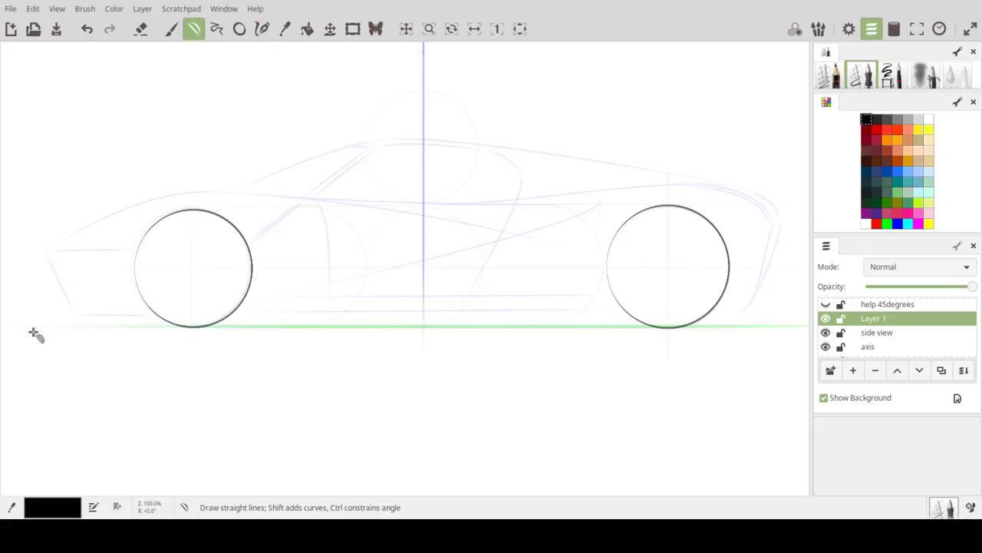
mouse_move(24, 328)
mouse_down()
mouse_move(552, 314)
mouse_move(807, 321)
mouse_up()
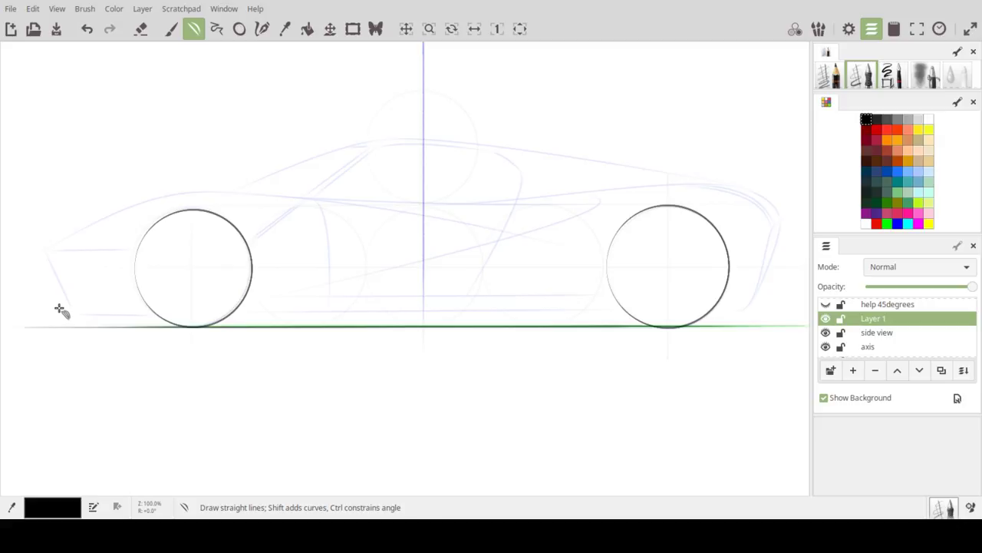
Step: Ink a straight underbody line from the foot of the nose to the tail, rising slightly toward the rear
drag(61, 311, 760, 306)
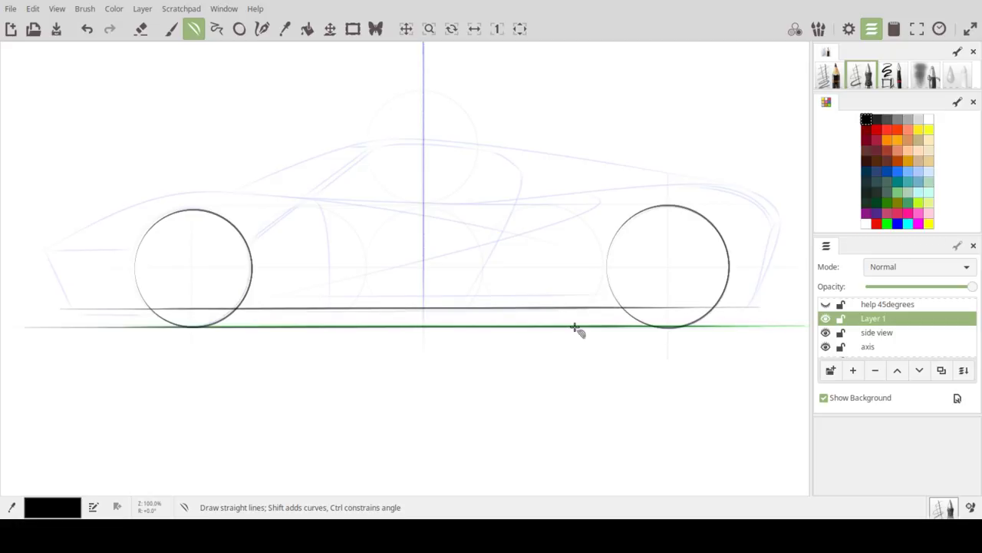
key(ctrl+z)
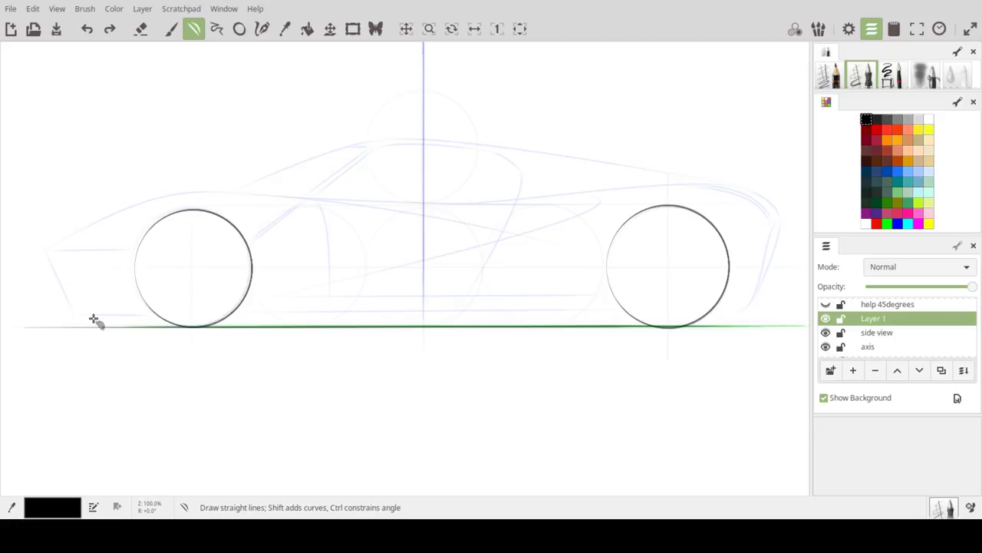
drag(69, 312, 777, 304)
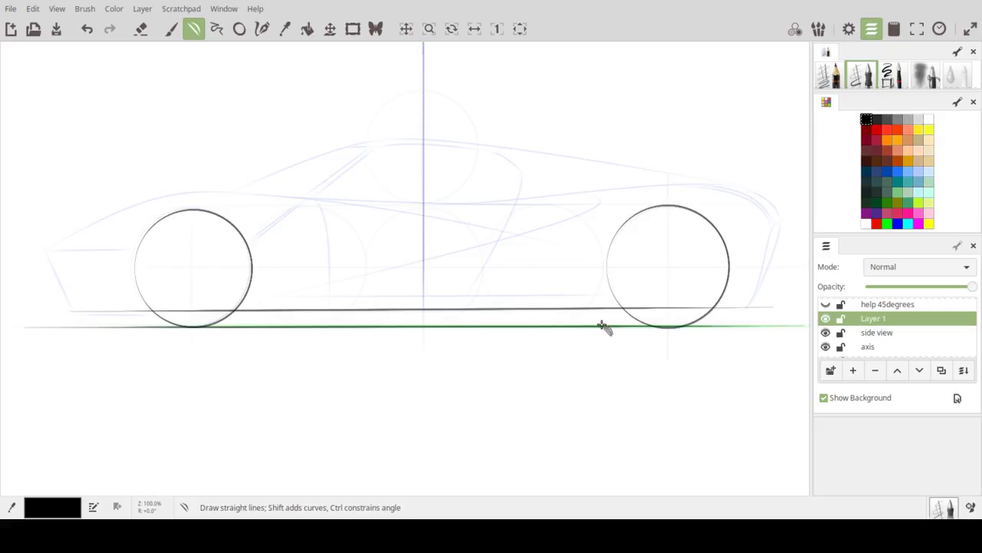
Step: Erase the parts of the underbody line that cross the insides of the front and rear wheels
key(e)
key(b)
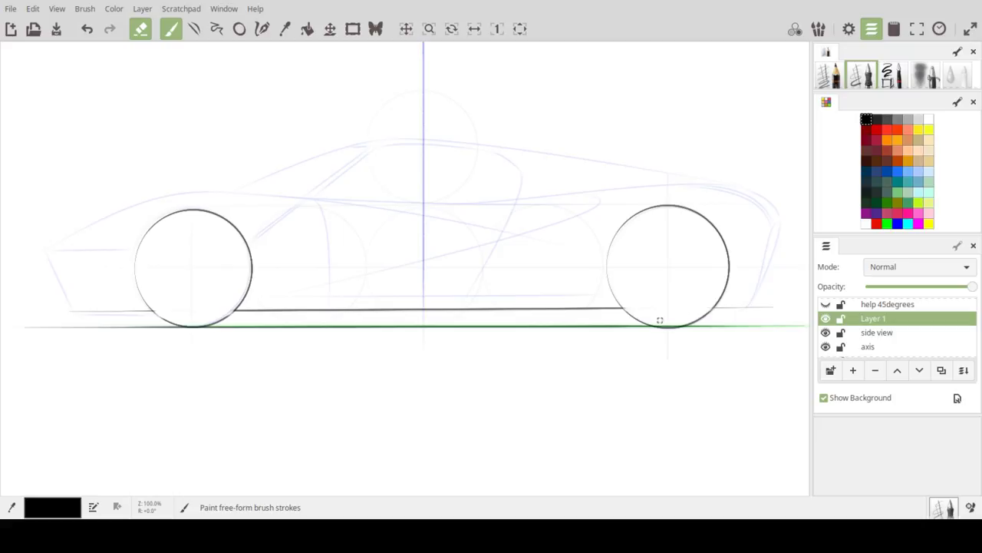
key(l)
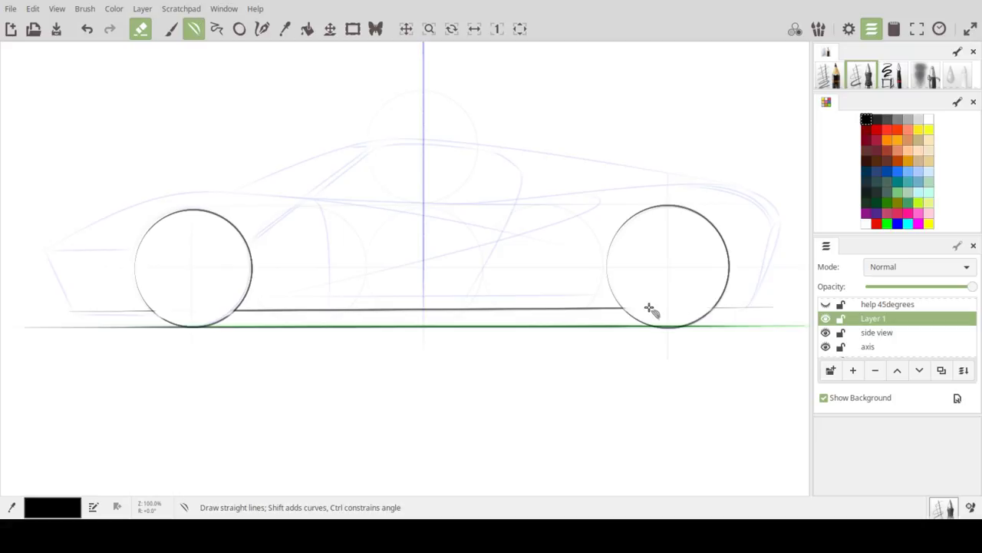
key(b)
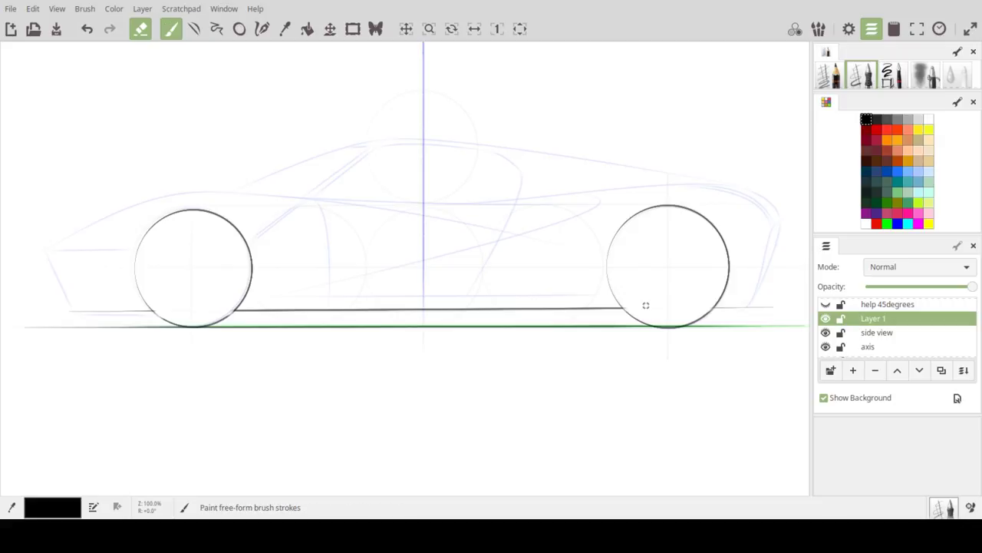
click(145, 34)
Step: Ink the windshield as a curve rising from the hood behind the front wheel to the roof peak
key(l)
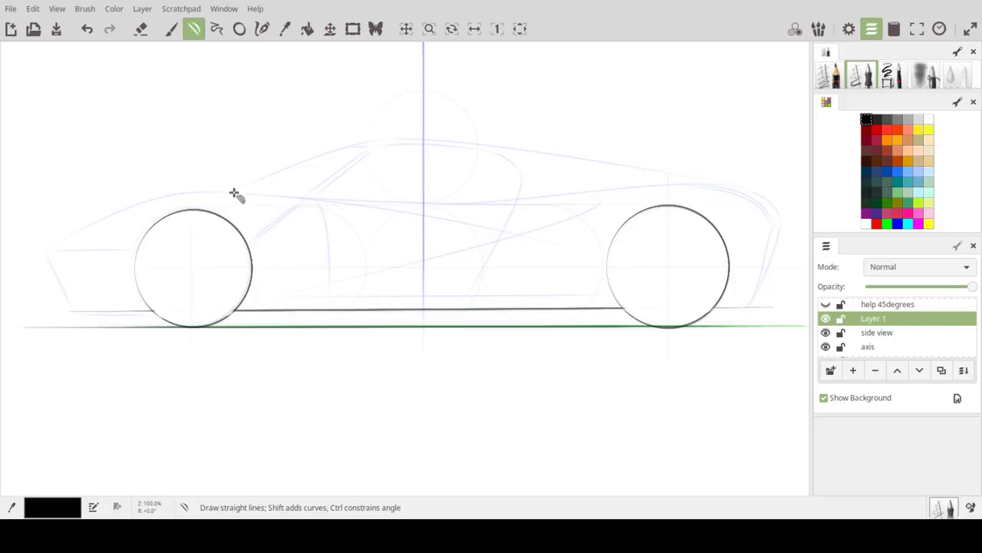
mouse_move(228, 193)
mouse_down()
mouse_move(290, 158)
mouse_move(324, 153)
mouse_up()
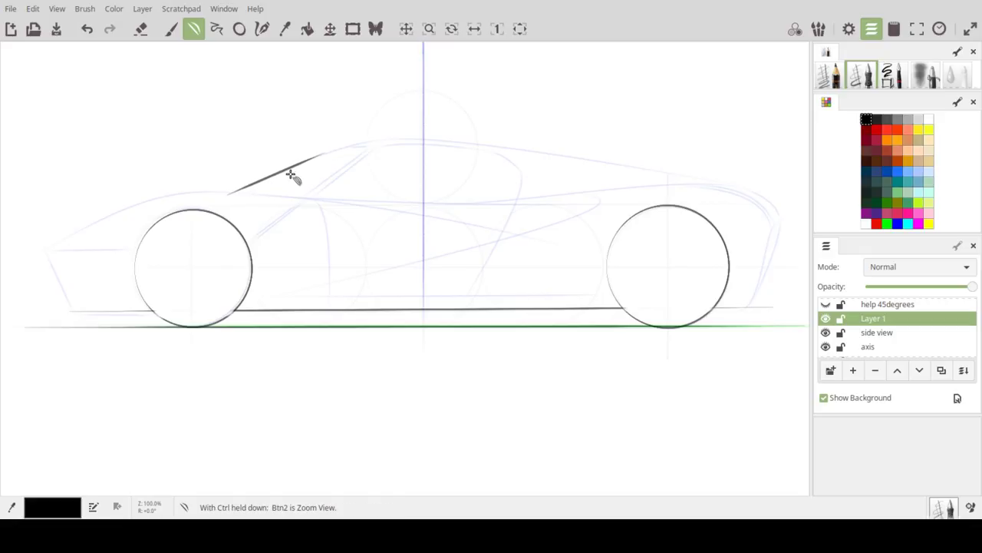
key(ctrl+z)
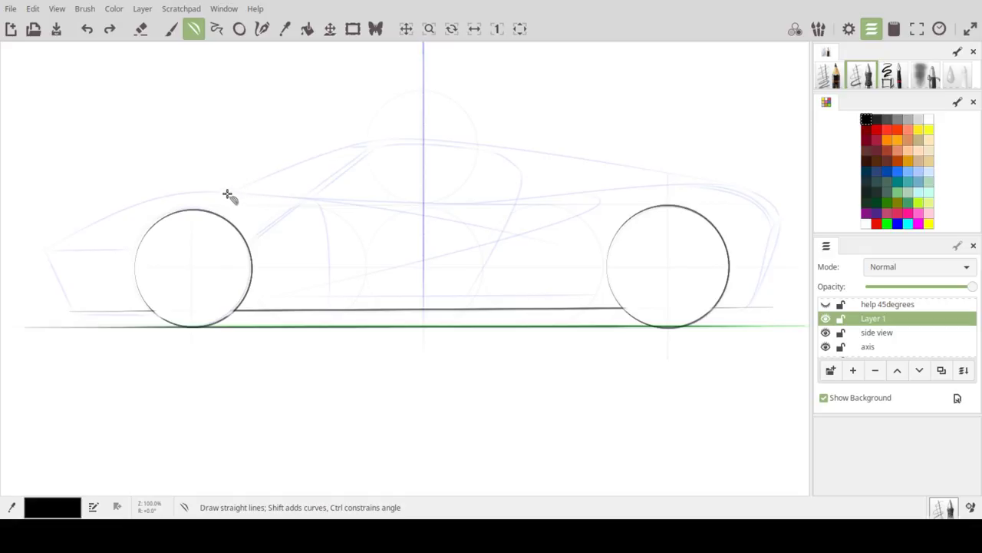
mouse_move(225, 193)
mouse_down()
mouse_move(307, 158)
mouse_move(391, 140)
mouse_move(330, 150)
mouse_up()
key(shift)
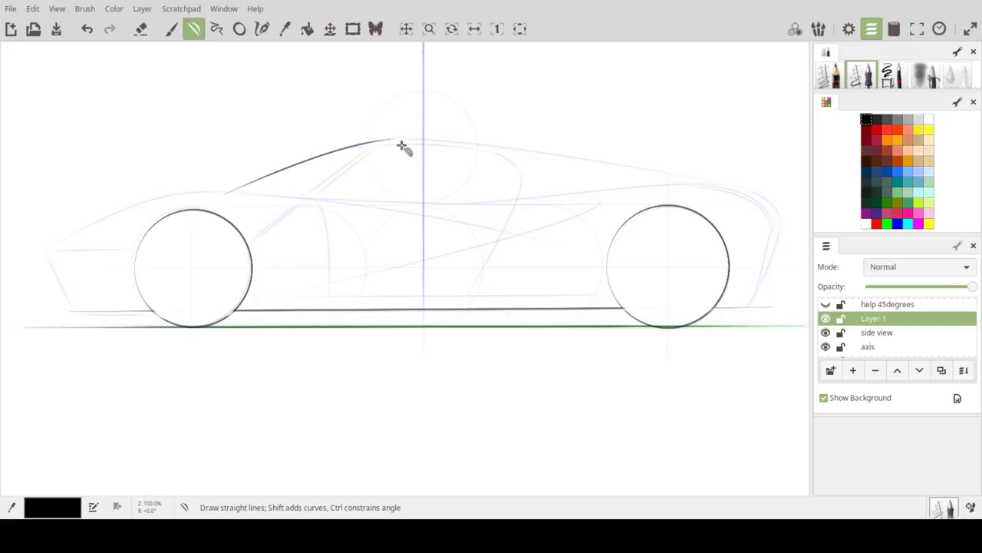
Step: Ink the roofline from the roof peak down to the tail and the inner tail contour curving up from the underbody
drag(391, 140, 499, 143)
mouse_move(638, 163)
mouse_down()
mouse_move(729, 180)
mouse_move(780, 208)
mouse_move(746, 188)
mouse_up()
drag(662, 173, 537, 150)
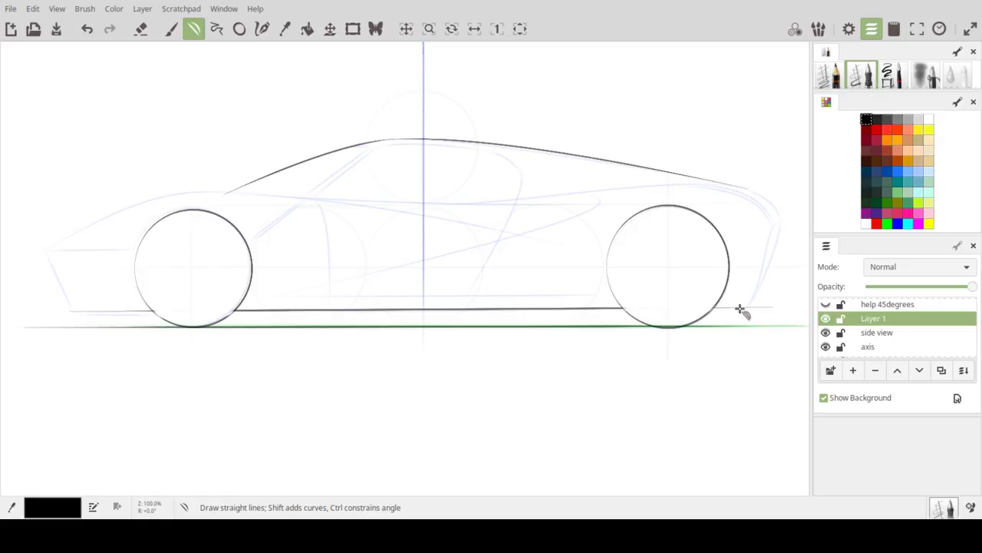
mouse_move(737, 308)
mouse_down()
mouse_move(778, 201)
mouse_move(750, 248)
mouse_move(760, 278)
mouse_up()
key(shift)
mouse_move(96, 222)
mouse_down()
mouse_move(312, 191)
mouse_move(287, 202)
mouse_move(174, 185)
mouse_move(183, 189)
mouse_up()
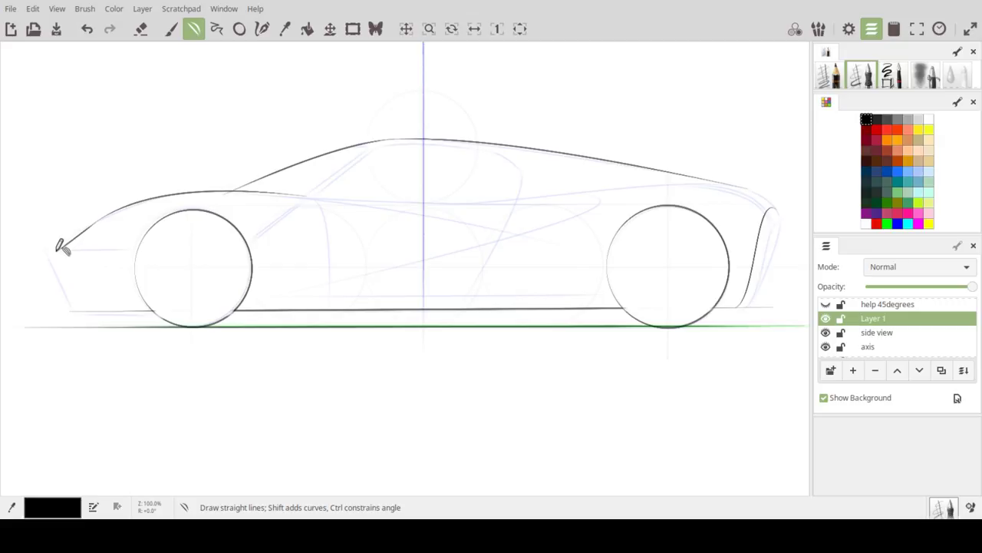
key(ctrl+z)
key(ctrl+y)
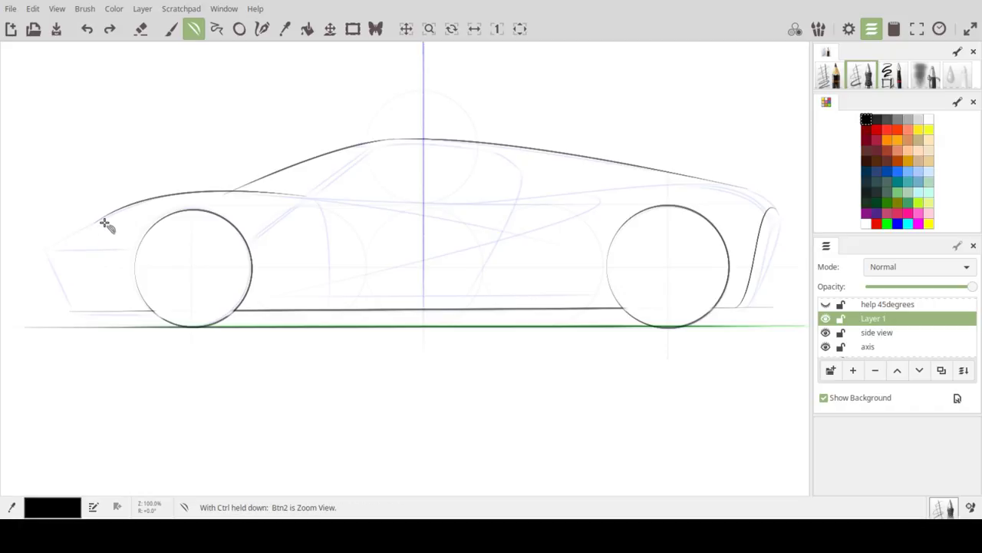
key(ctrl+z)
drag(113, 207, 72, 247)
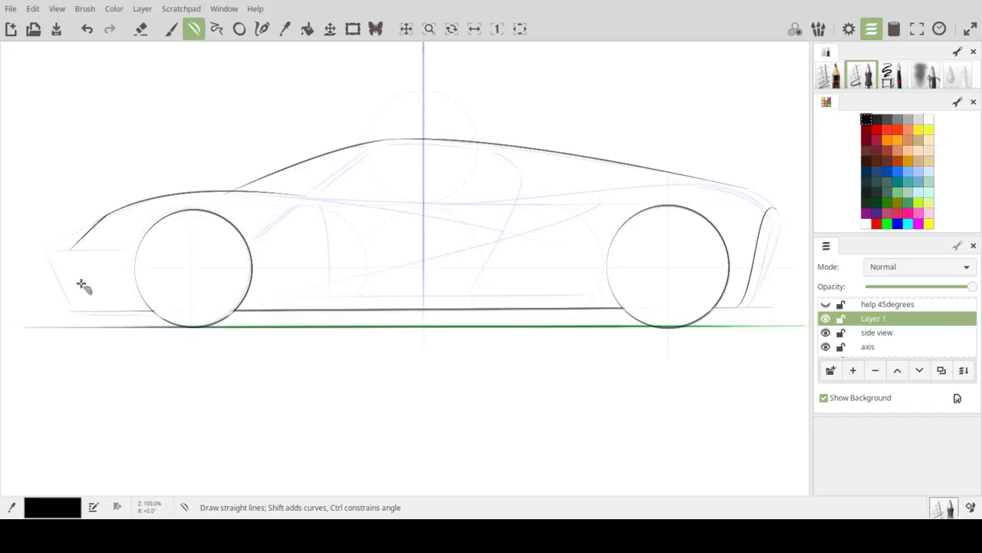
key(ctrl)
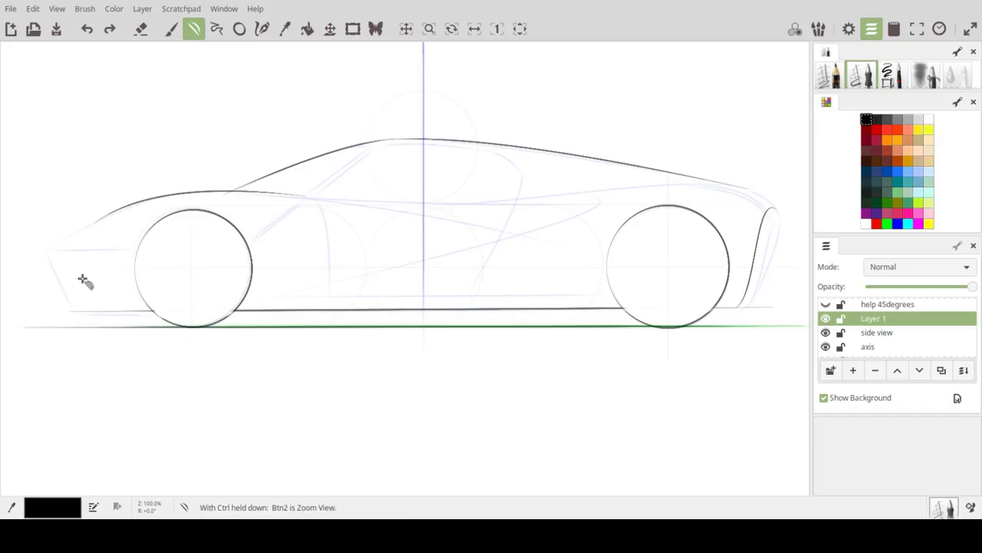
key(ctrl+z)
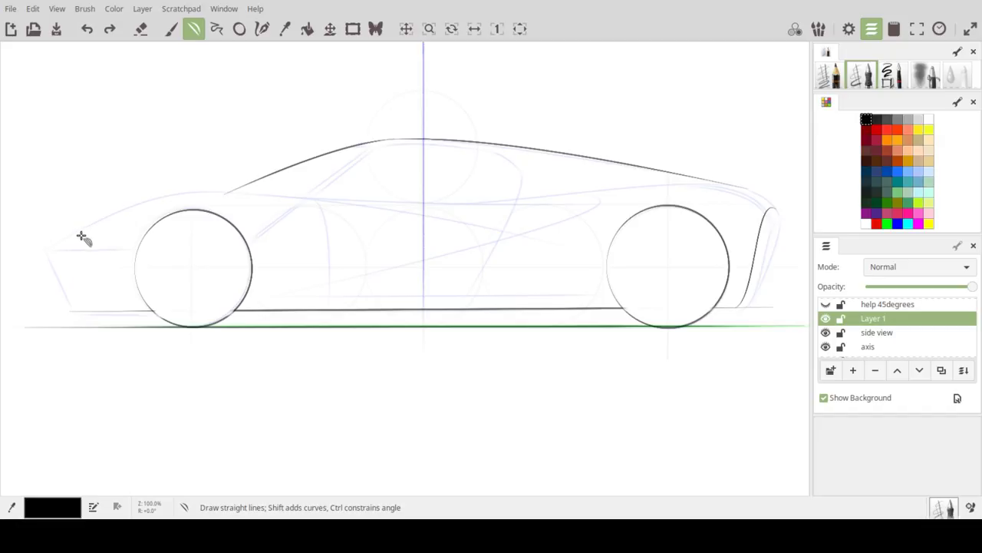
Step: Ink the hood as one curve from the nose tip over the front wheel to just beyond the windshield base
mouse_move(47, 249)
mouse_down()
mouse_move(99, 218)
mouse_move(202, 193)
mouse_move(279, 191)
mouse_move(157, 194)
mouse_up()
key(shift)
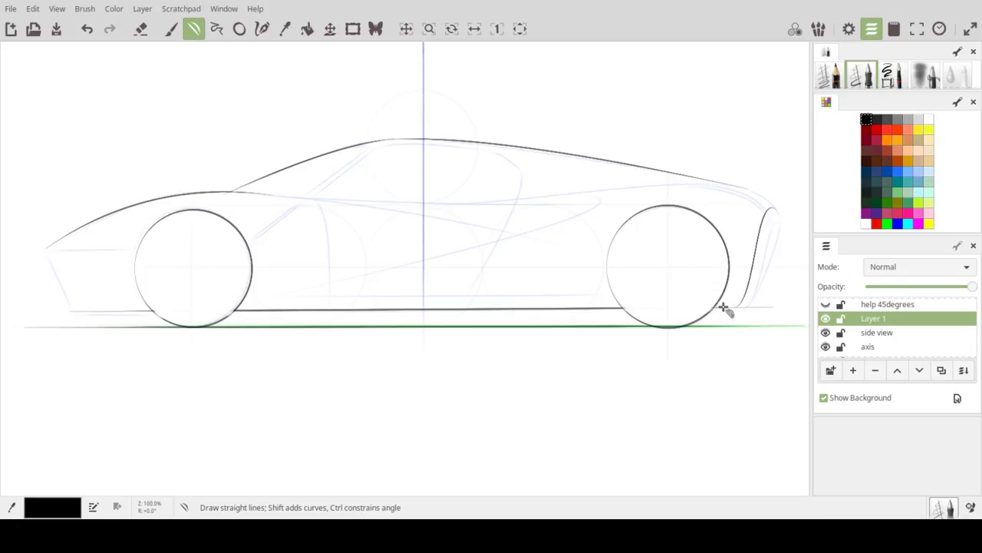
Step: Ink a short diagonal behind the rear wheel and the outer tail contour rising from its end to the tail's edge
mouse_move(724, 308)
mouse_down()
mouse_move(764, 273)
mouse_move(762, 281)
mouse_up()
drag(765, 281, 780, 224)
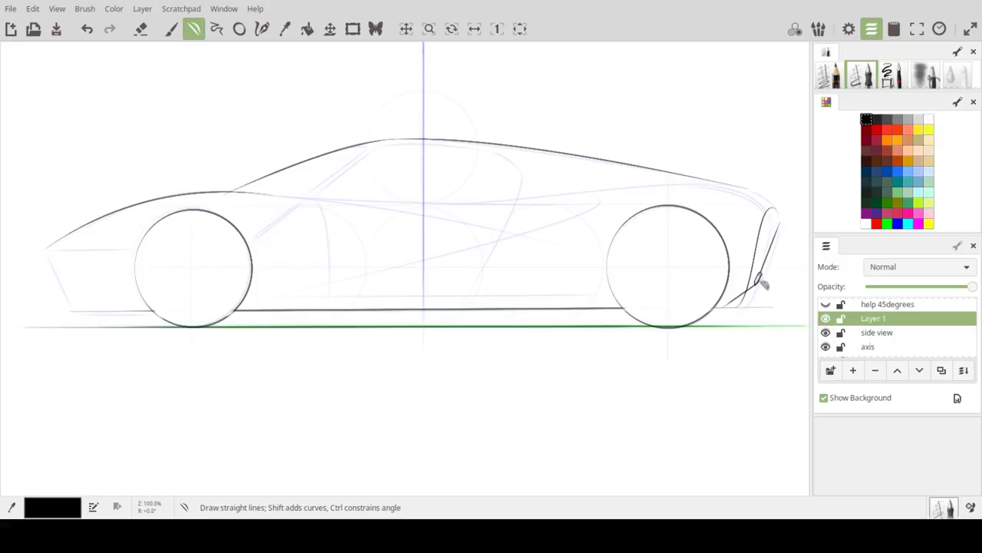
key(ctrl+z)
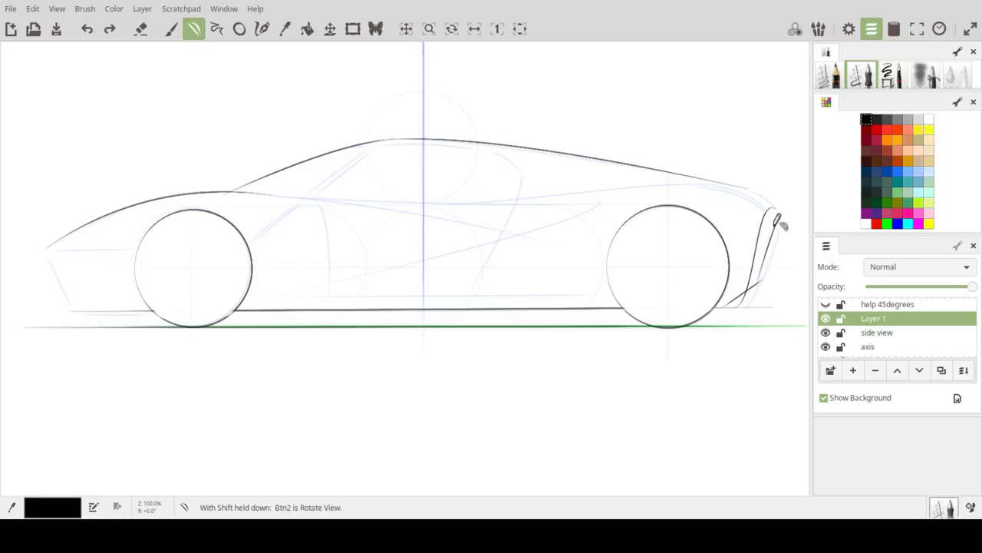
mouse_move(763, 262)
mouse_down()
mouse_move(772, 266)
mouse_move(763, 281)
mouse_up()
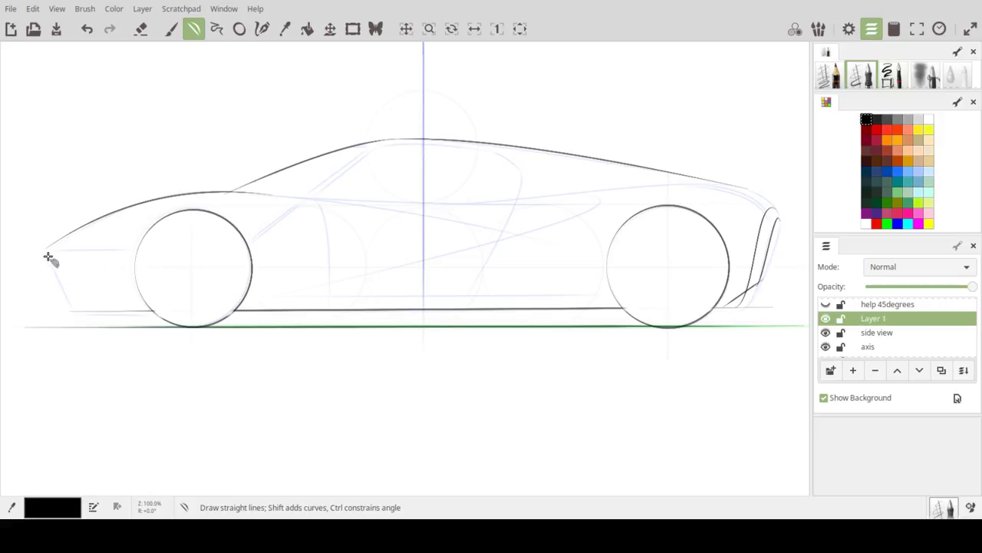
drag(45, 251, 48, 261)
mouse_move(47, 264)
mouse_down()
mouse_move(61, 307)
mouse_move(36, 307)
mouse_up()
key(ctrl)
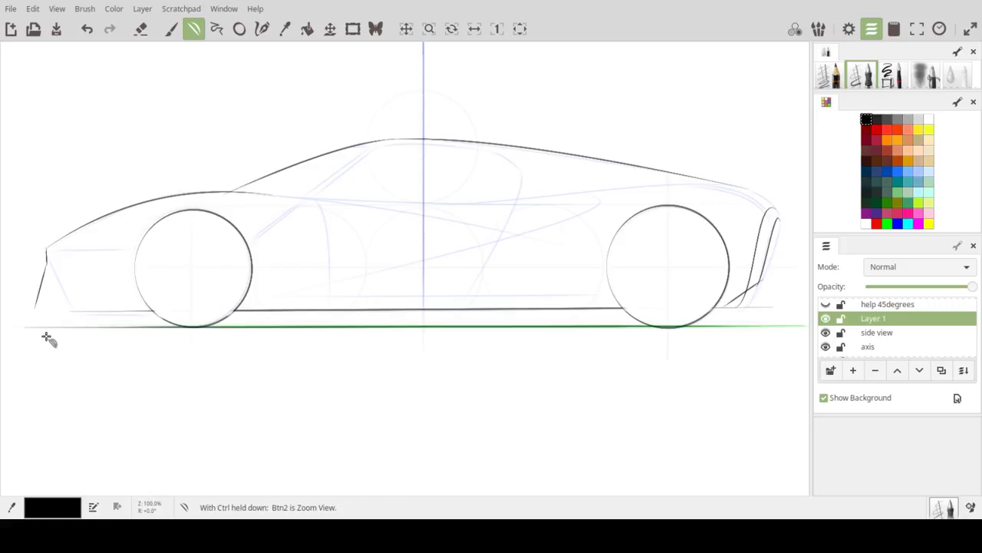
key(ctrl+z)
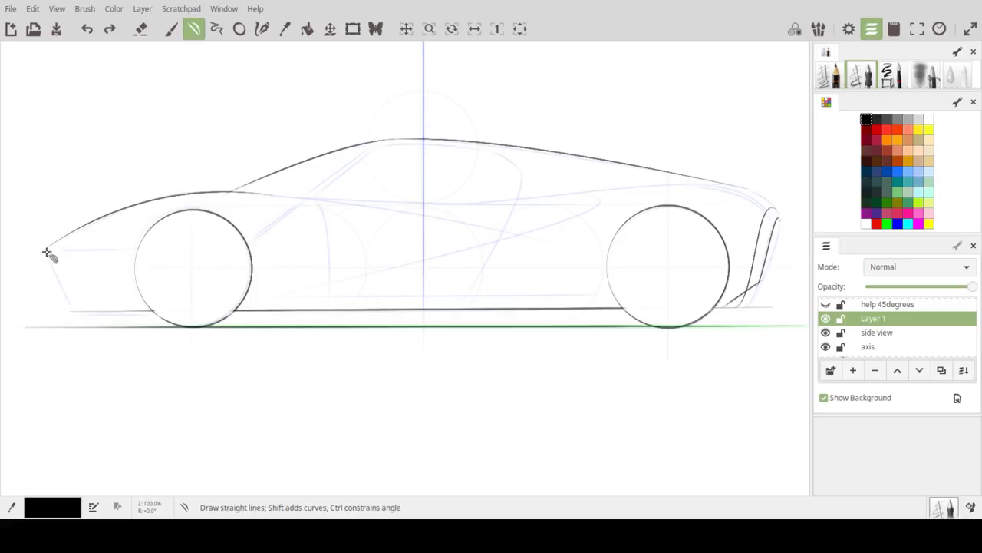
Step: Ink the nose's front contour from the nose tip down to the underbody, with a small notch partway down
drag(45, 249, 56, 268)
key(shift)
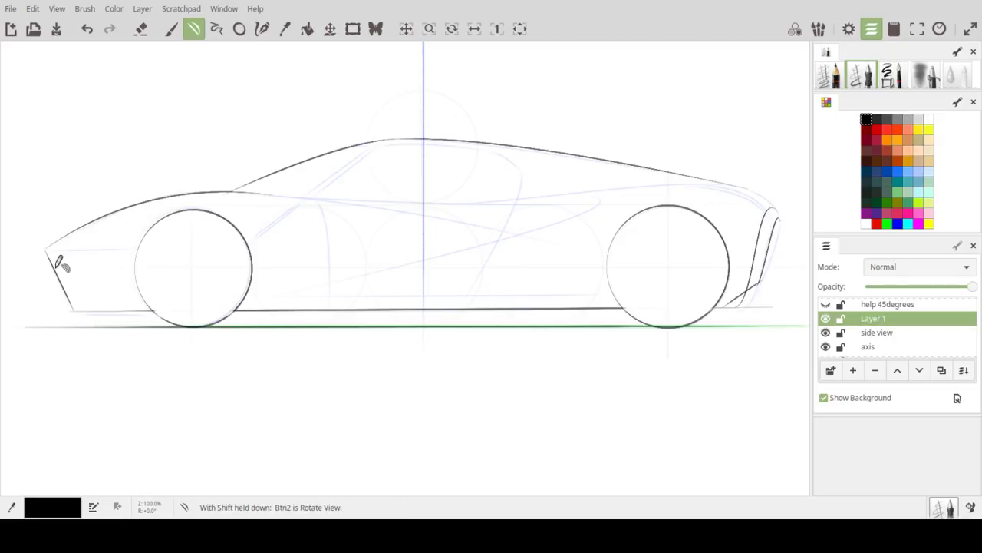
mouse_move(56, 255)
mouse_down()
mouse_move(67, 265)
mouse_move(59, 266)
mouse_up()
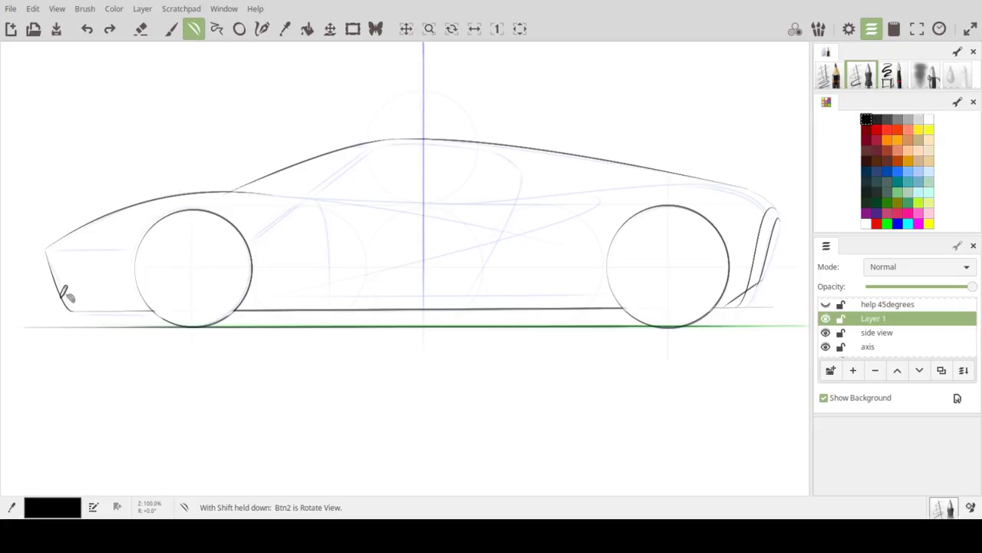
mouse_move(65, 295)
mouse_down()
mouse_move(77, 328)
mouse_move(76, 303)
mouse_up()
key(ctrl+z)
key(shift)
drag(55, 255, 66, 259)
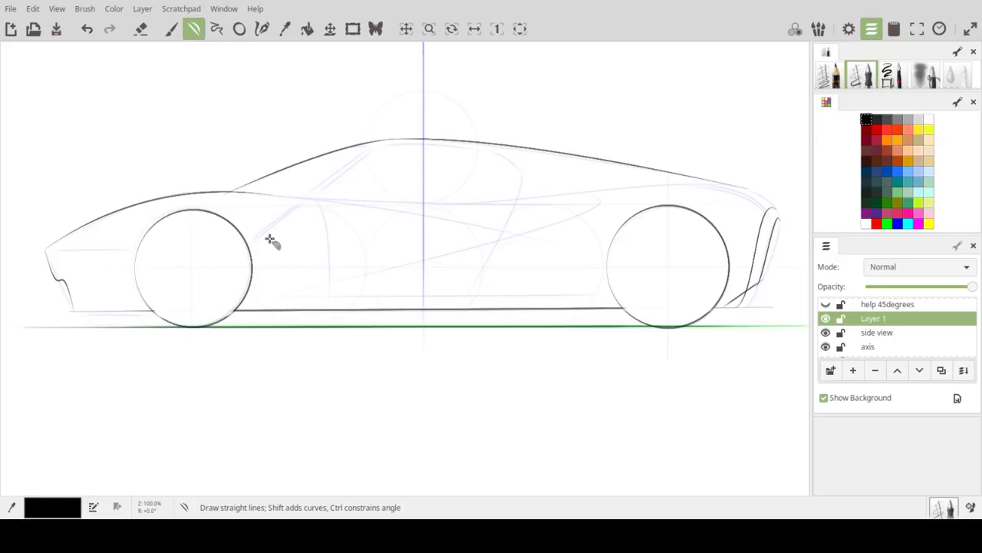
Step: Ink two parallel windshield pillar lines rising from the front wheel, the side window's curved upper edge, and a short stroke joining pillar and roof
drag(250, 240, 370, 145)
drag(253, 243, 493, 153)
drag(472, 147, 443, 143)
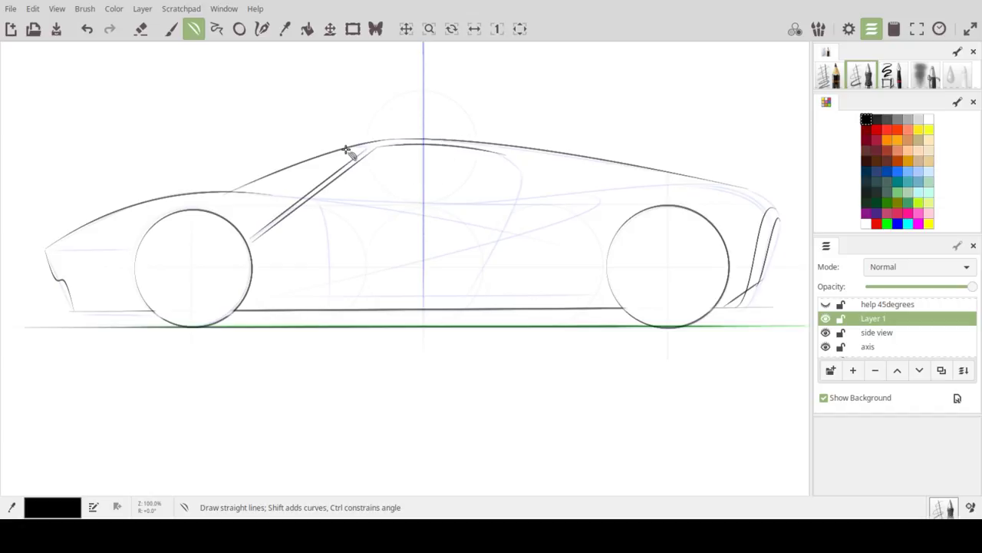
drag(346, 148, 375, 143)
drag(204, 193, 751, 187)
drag(438, 191, 441, 201)
drag(274, 201, 350, 191)
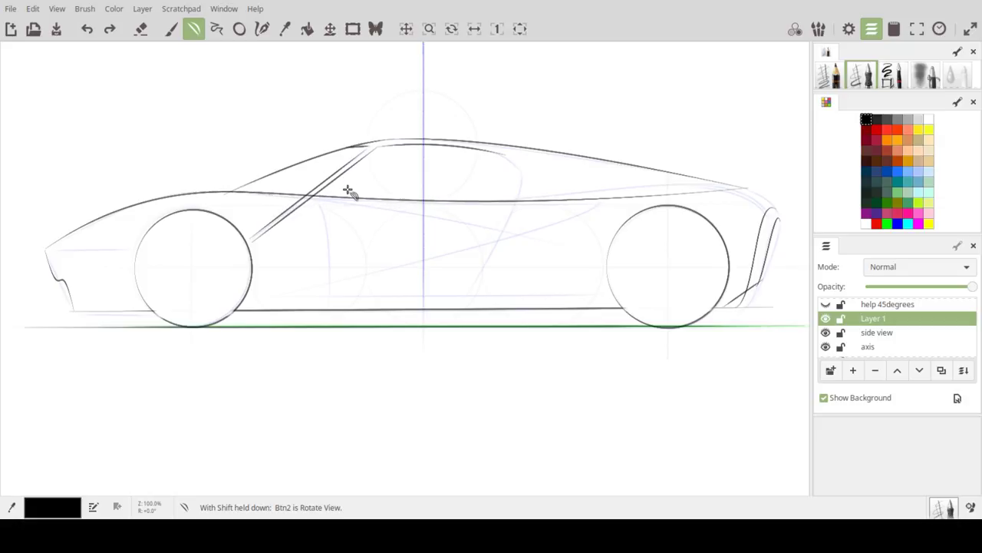
key(ctrl+z)
key(ctrl+z)
key(ctrl+z)
key(ctrl+z)
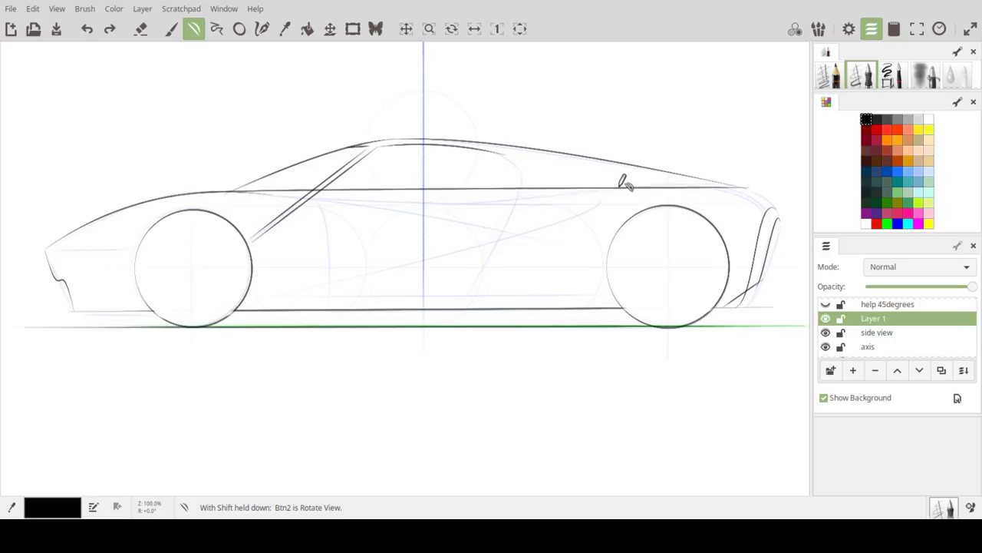
Step: Shape the beltline into a sagging curve from the hood above the front wheel, under the side window, up to the tail
drag(430, 186, 443, 212)
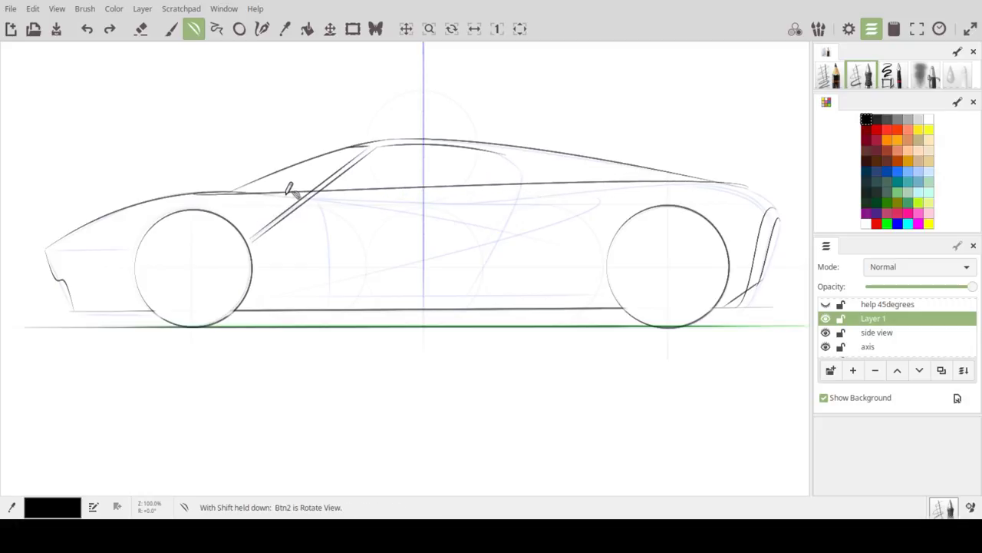
click(466, 184)
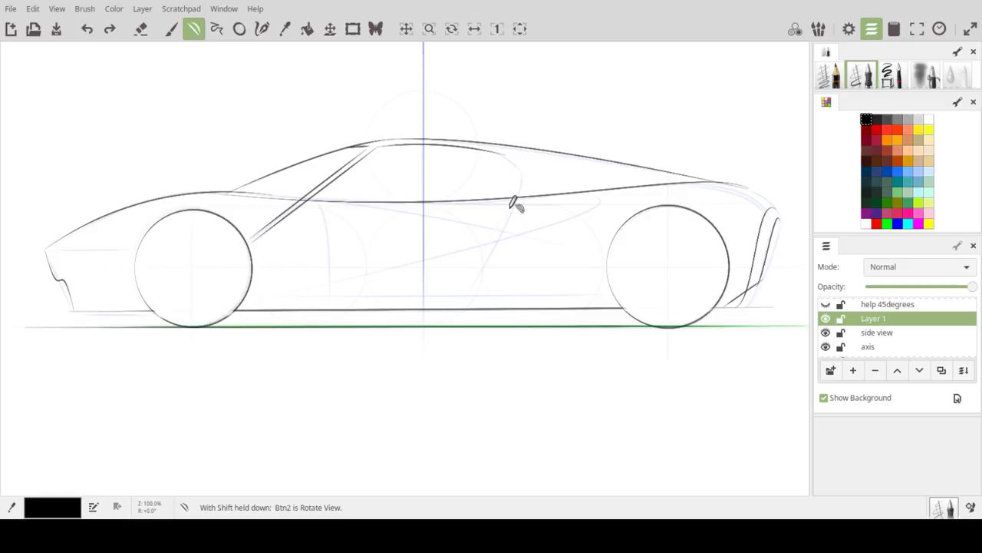
drag(307, 203, 542, 207)
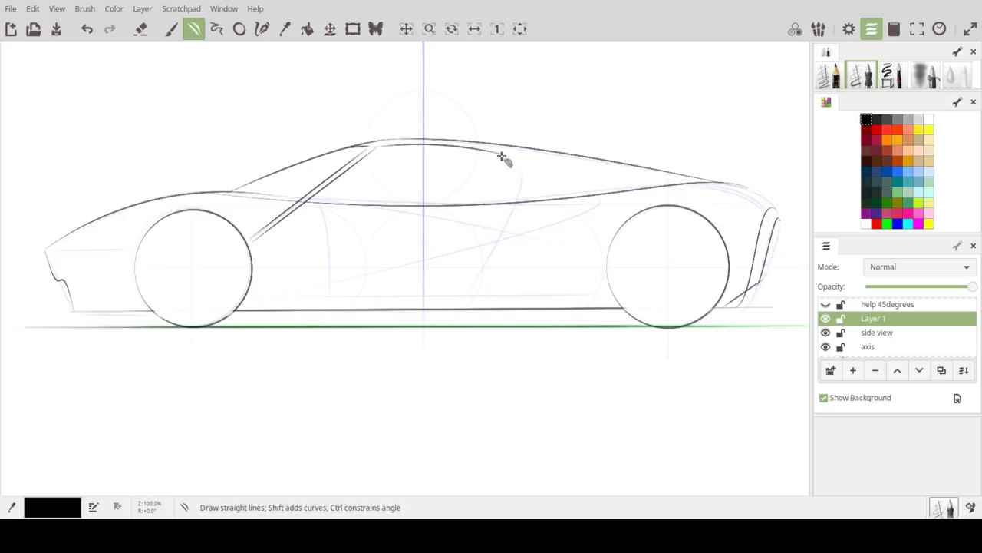
drag(501, 153, 525, 180)
drag(509, 213, 469, 300)
mouse_move(494, 193)
mouse_down()
mouse_move(522, 176)
mouse_move(526, 198)
mouse_move(533, 181)
mouse_move(527, 174)
mouse_move(516, 187)
mouse_up()
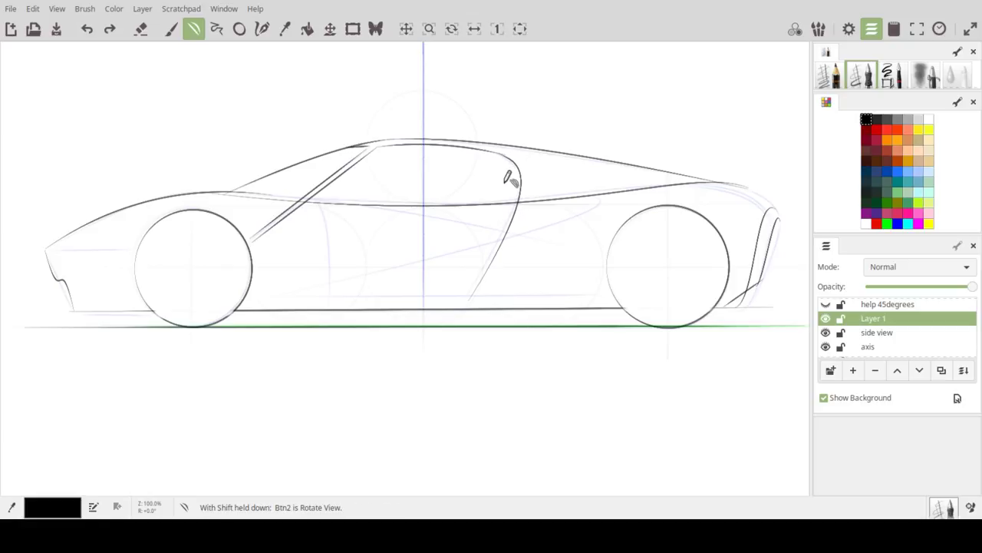
drag(507, 186, 508, 188)
drag(507, 176, 509, 226)
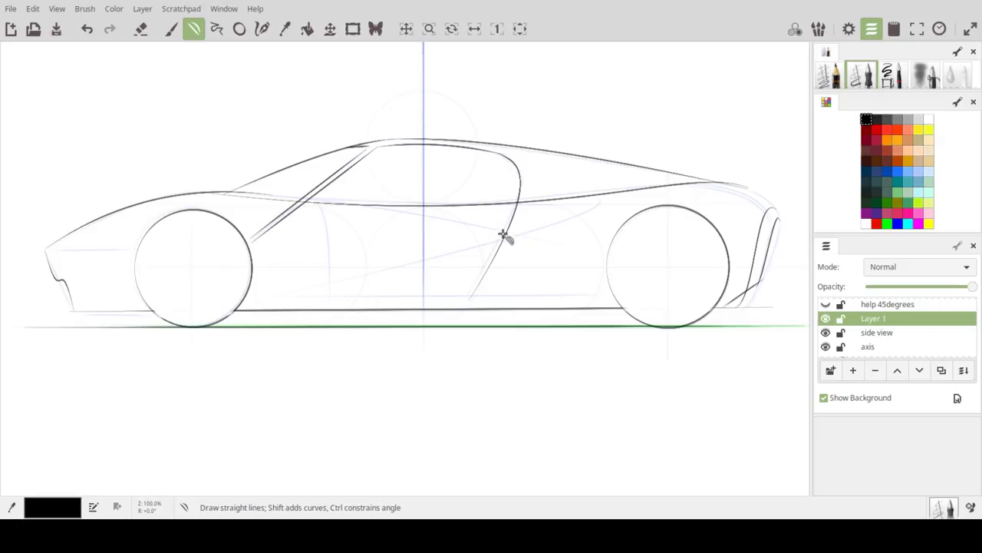
key(ctrl+z)
drag(503, 232, 535, 181)
key(ctrl)
key(ctrl+z)
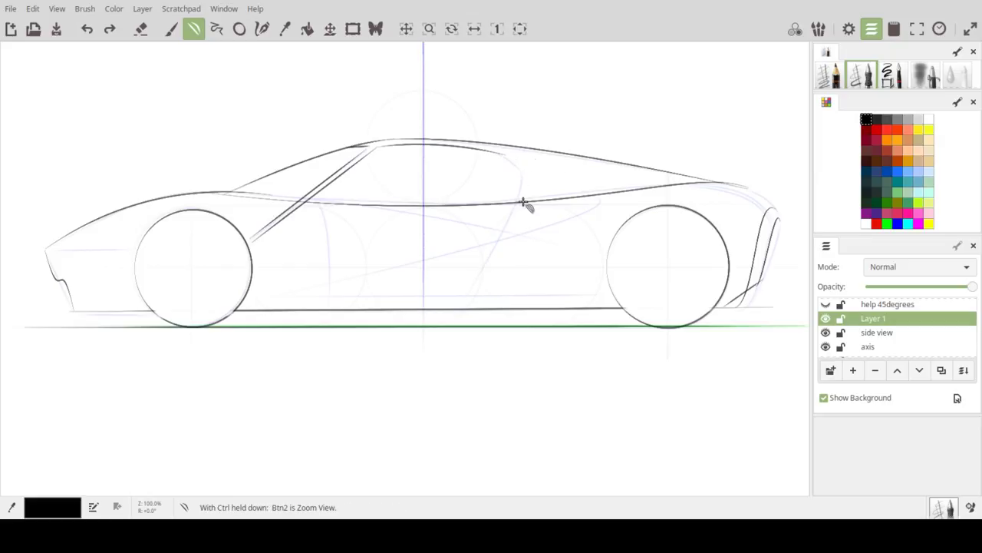
Step: Ink the side window's angled rear corner and the door's rear edge slanting down and forward to just above the sill
mouse_move(503, 155)
mouse_down()
mouse_move(535, 170)
mouse_move(518, 161)
mouse_move(508, 225)
mouse_move(471, 295)
mouse_up()
key(shift)
key(ctrl+z)
key(shift)
mouse_move(507, 221)
mouse_down()
mouse_move(526, 194)
mouse_move(481, 268)
mouse_up()
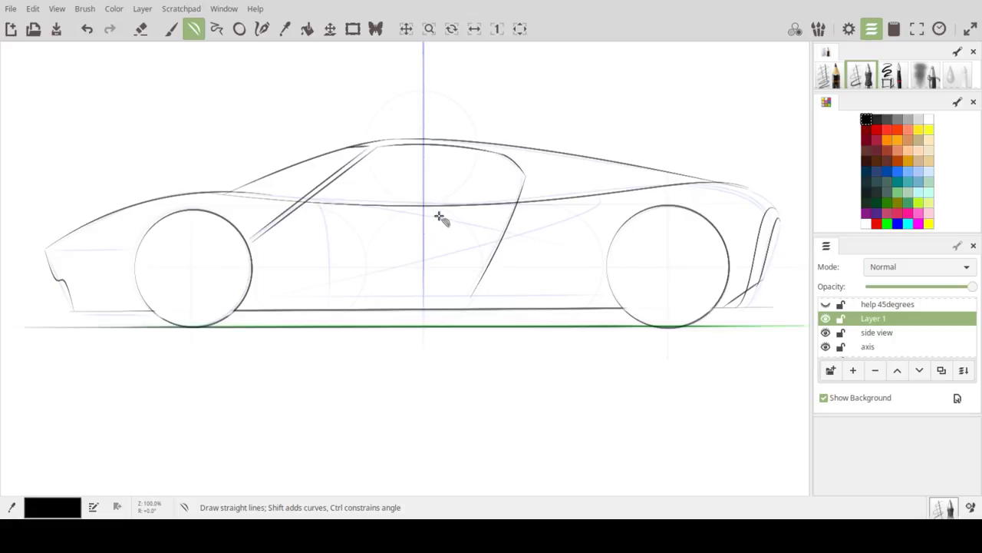
mouse_move(425, 224)
mouse_down()
mouse_move(544, 220)
mouse_move(594, 291)
mouse_move(581, 296)
mouse_up()
drag(537, 264, 565, 223)
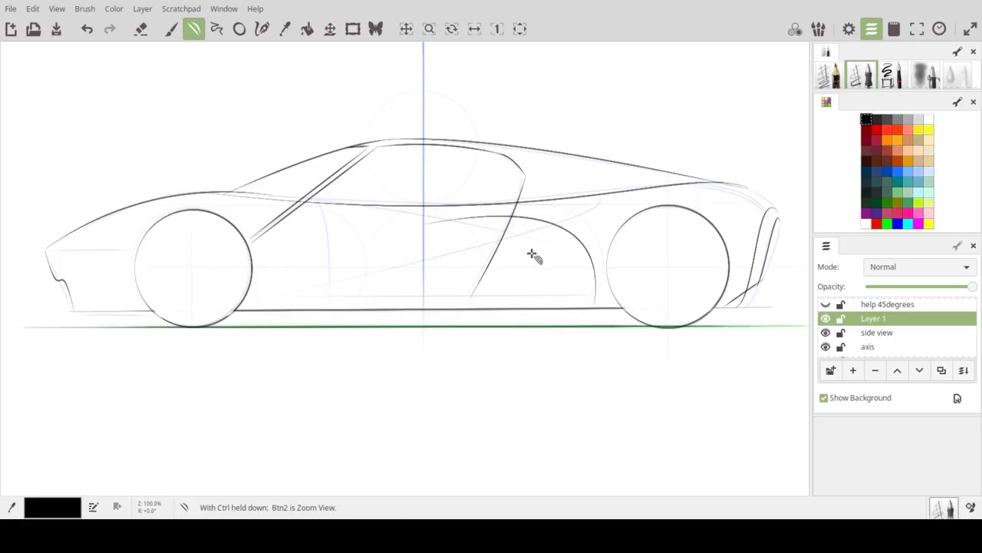
key(ctrl+z)
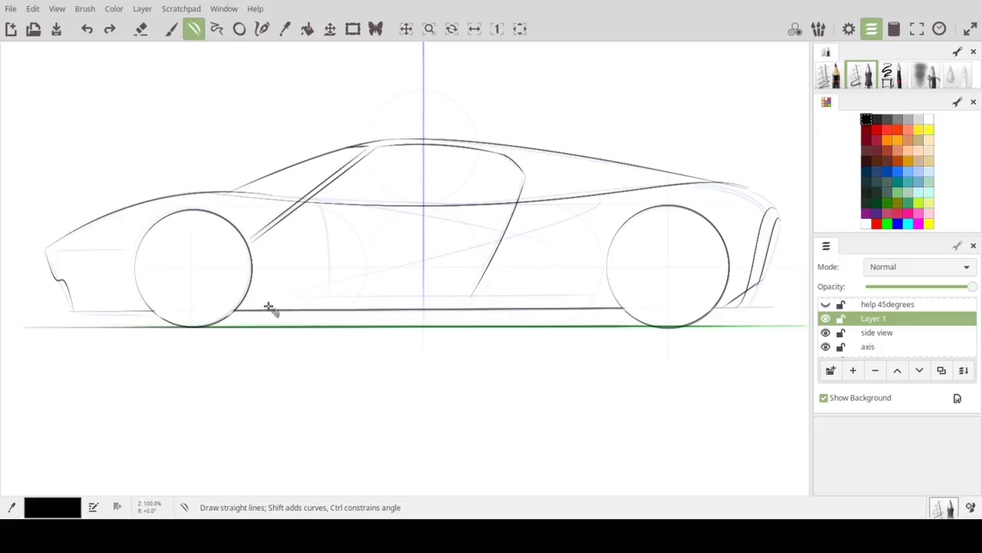
Step: Ink a lower side curve sweeping from the sill up toward the rear wheel and a hooked side intake contour behind the door
drag(274, 304, 588, 264)
drag(522, 277, 485, 289)
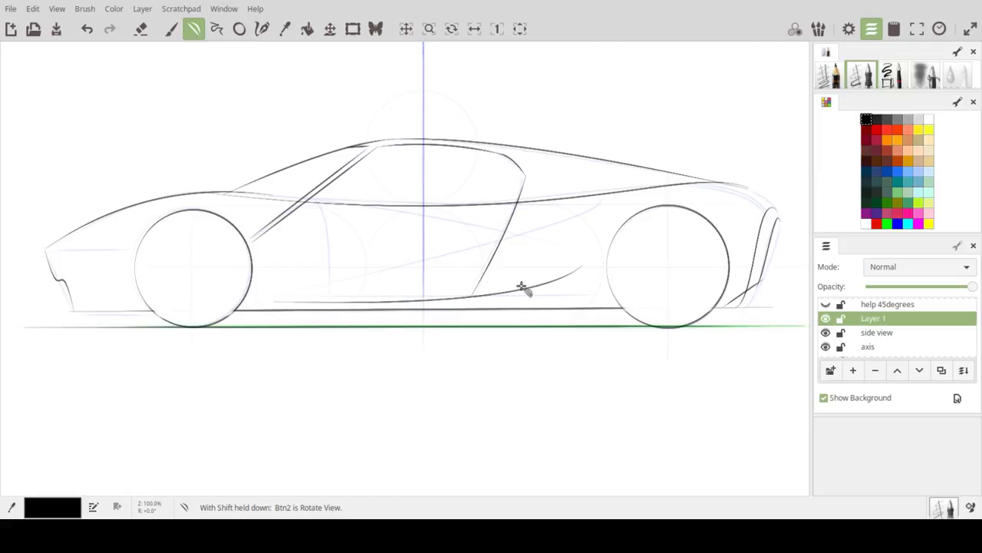
drag(566, 277, 606, 209)
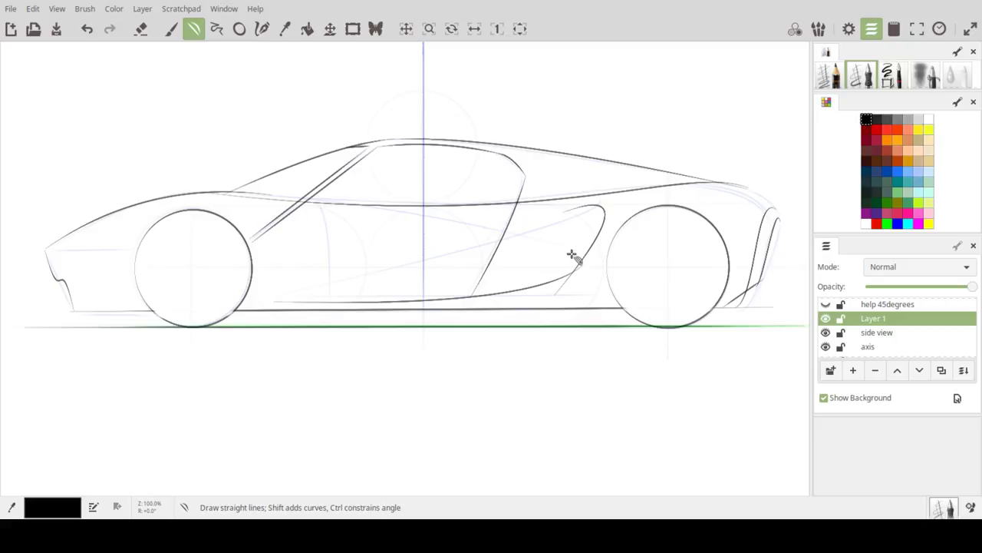
key(ctrl+z)
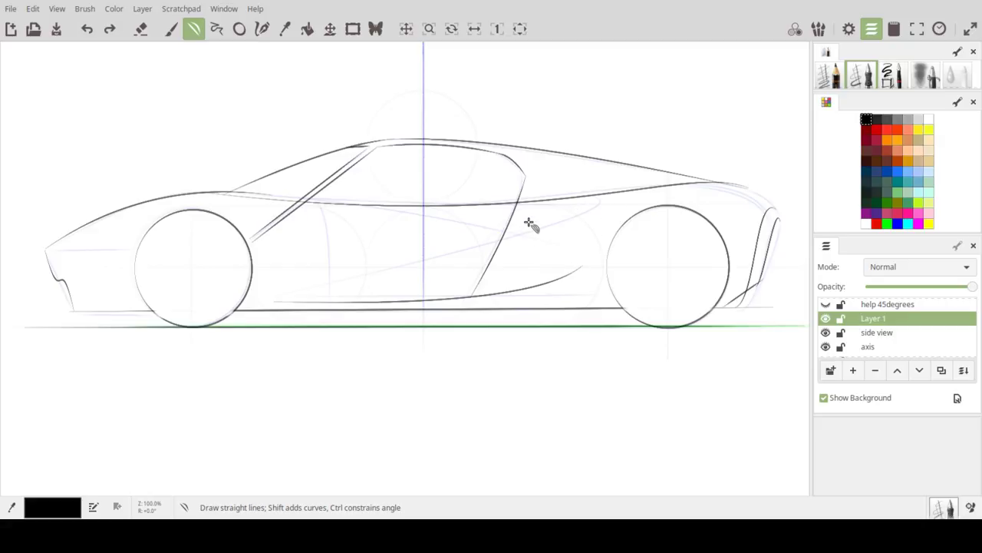
drag(528, 216, 503, 304)
drag(522, 244, 561, 219)
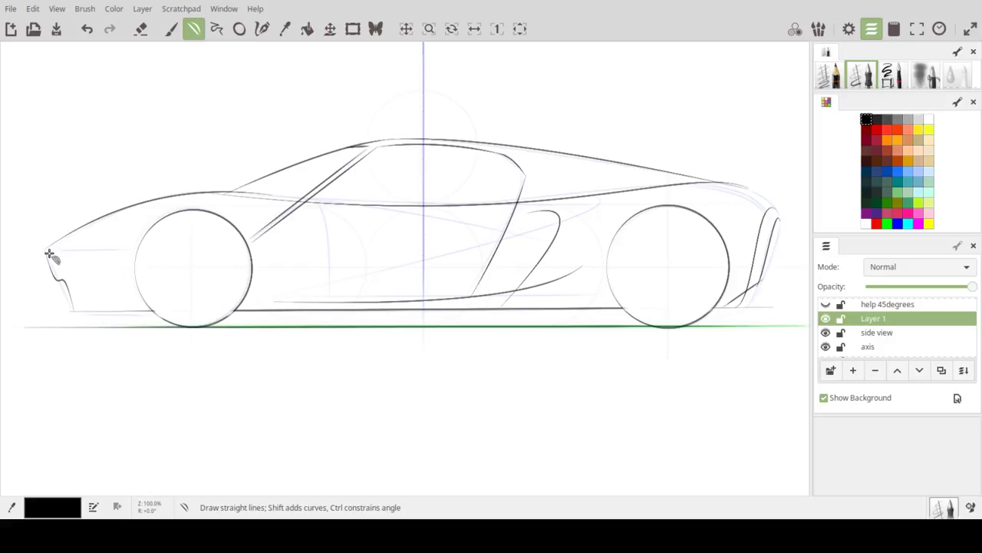
Step: Ink two close horizontal lines from the nose tip to the front wheel and a straight slanted line from the tip to the underbody
drag(83, 246, 137, 247)
drag(47, 250, 136, 252)
drag(47, 244, 83, 319)
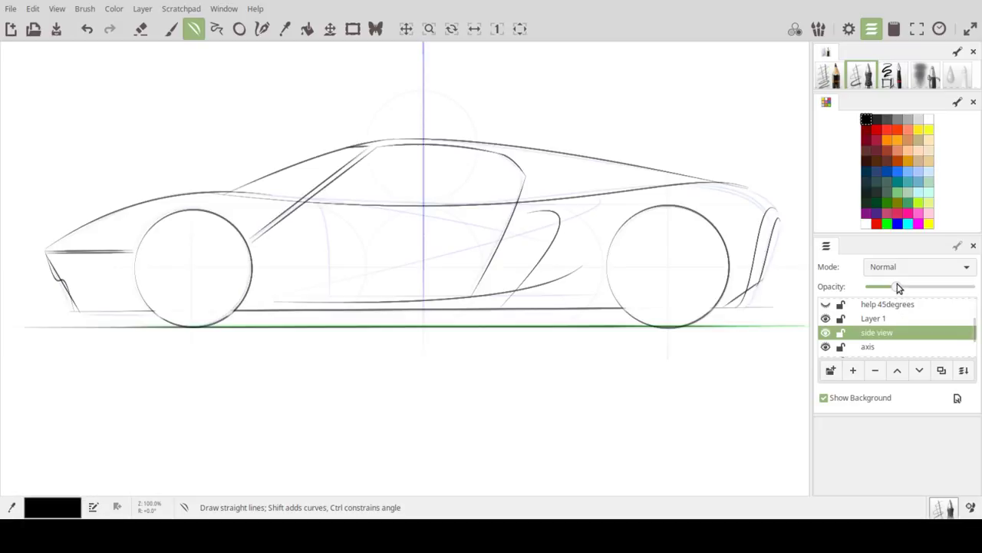
Step: Fade out the construction sketch by lowering the side view layer's opacity to nearly zero
drag(896, 286, 869, 291)
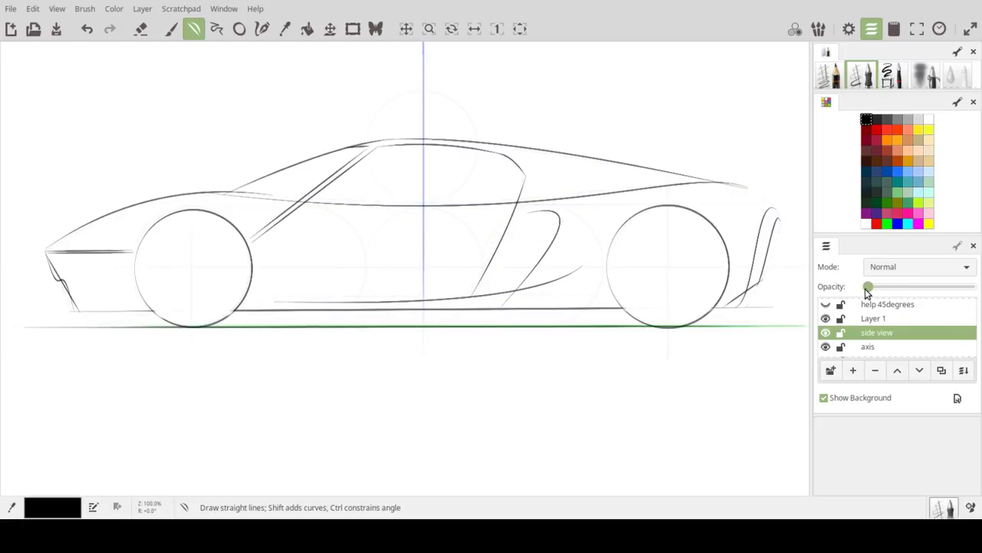